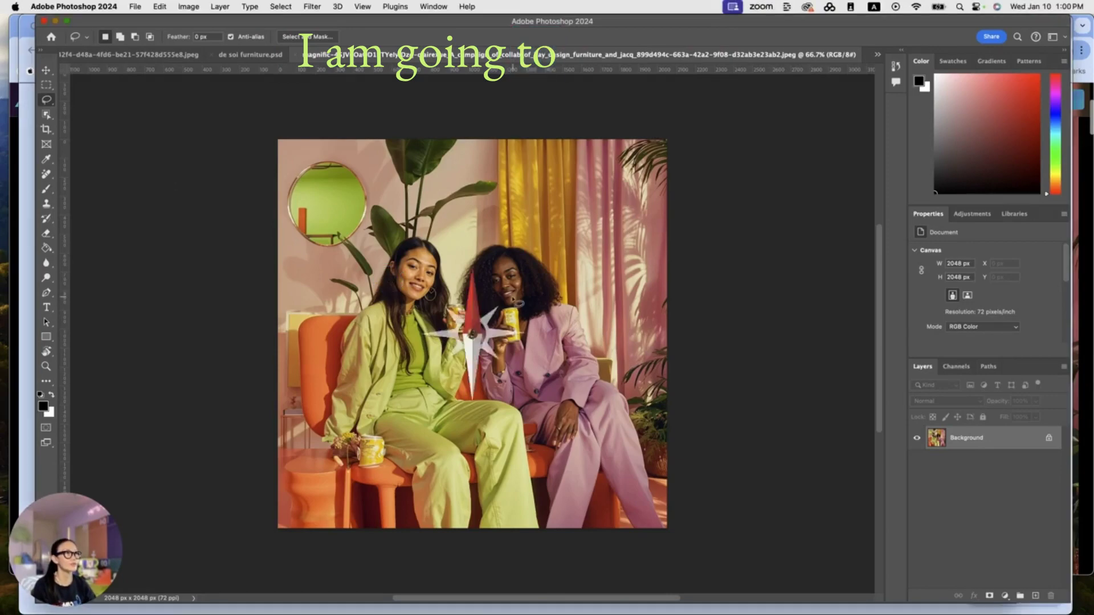
# - Pan and zoom around the photo to inspect the can beside the woman's hand
pyautogui.keyDown('alt'); pyautogui.scroll(5, 464, 342); pyautogui.keyUp('alt')
pyautogui.scroll(3, 513, 300)
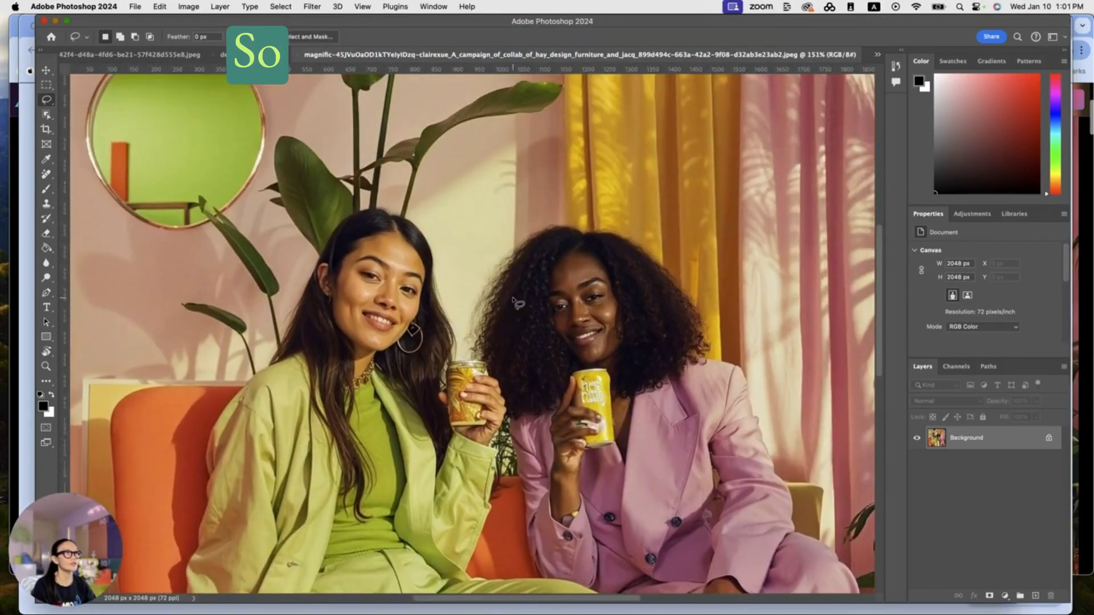
pyautogui.scroll(3, 513, 300)
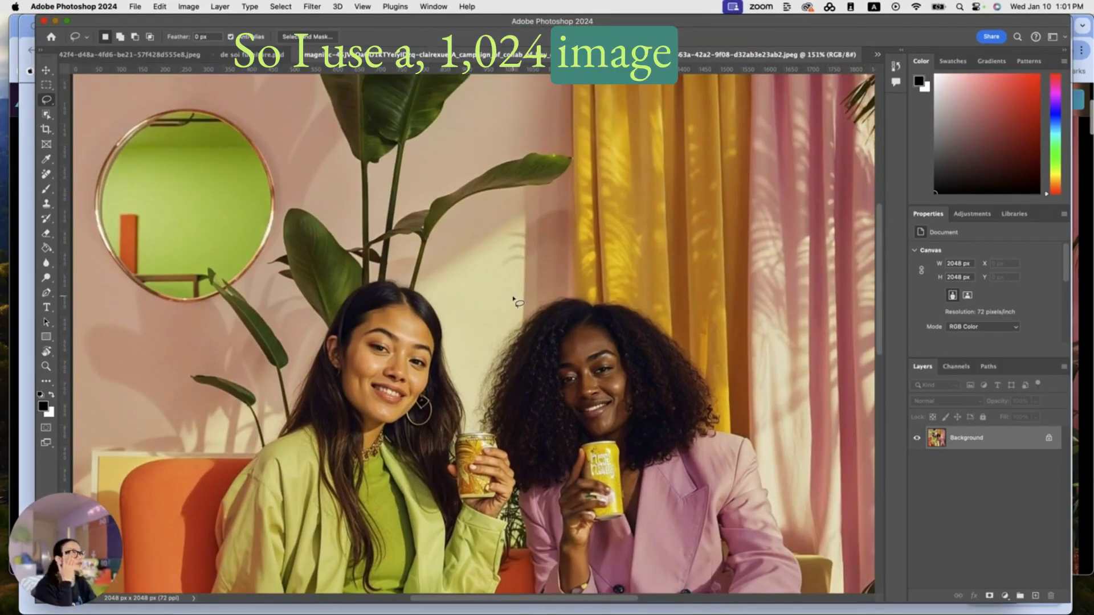
pyautogui.scroll(-1, 512, 297)
pyautogui.scroll(-2, 513, 297)
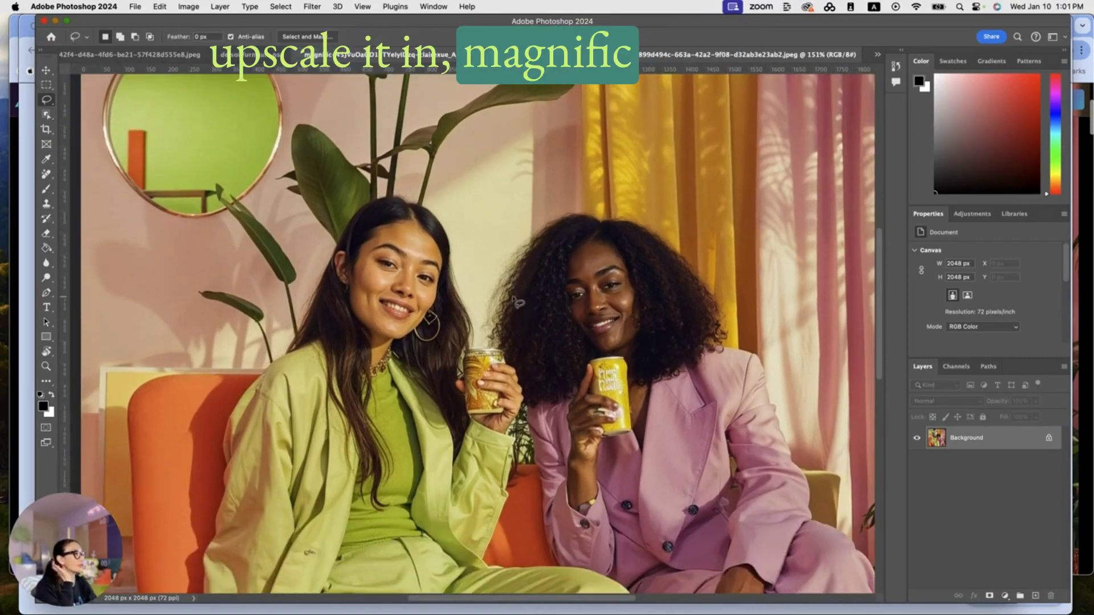
pyautogui.scroll(-5, 517, 303)
pyautogui.hscroll(-2, 517, 302)
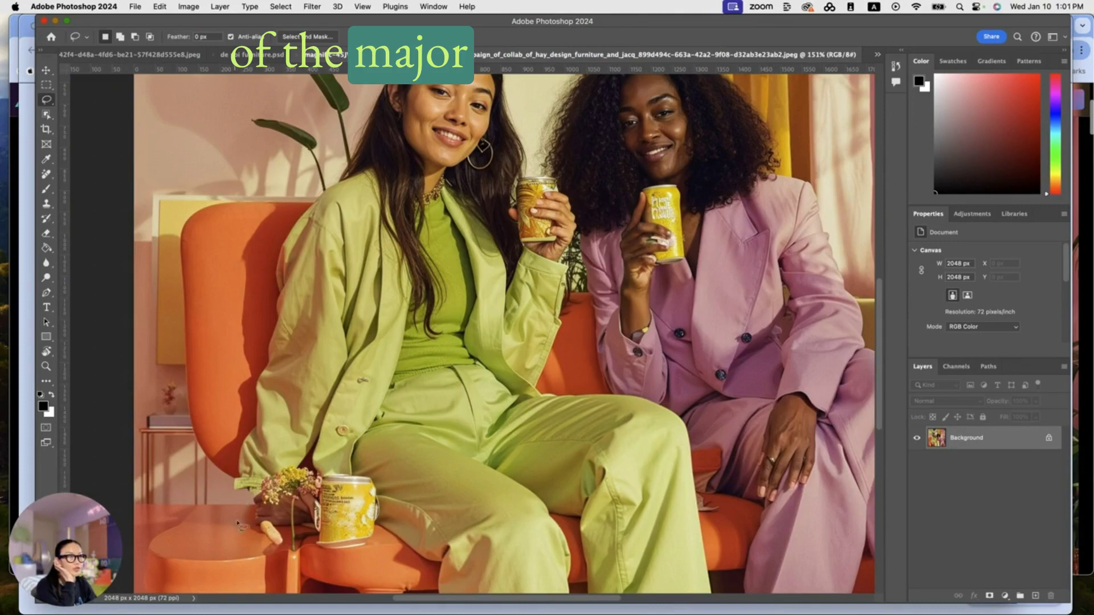
pyautogui.hscroll(3, 425, 423)
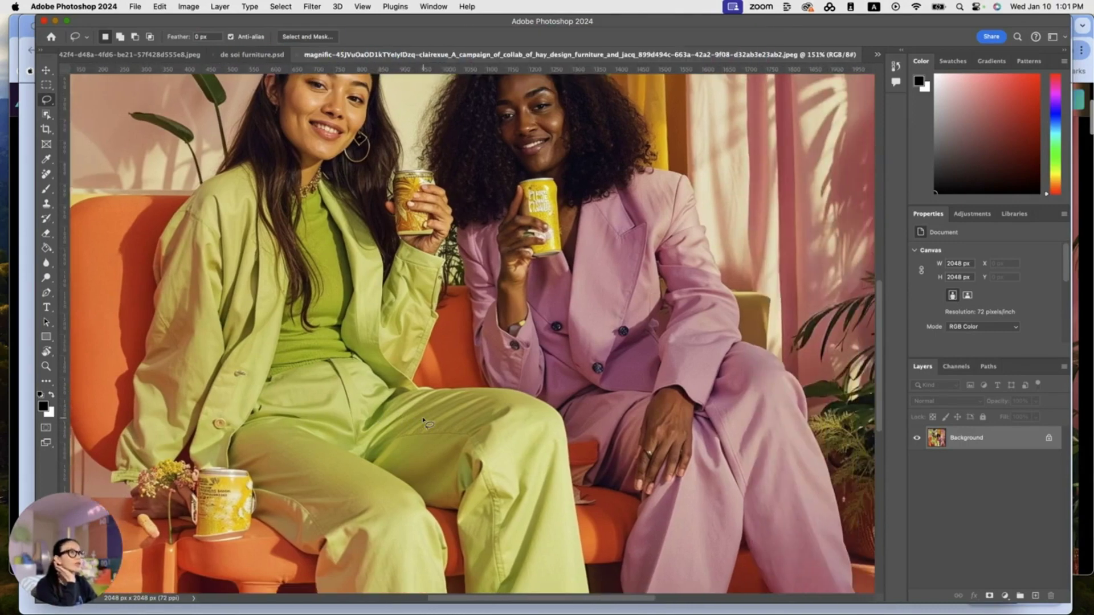
pyautogui.scroll(-4, 424, 423)
pyautogui.scroll(2, 425, 422)
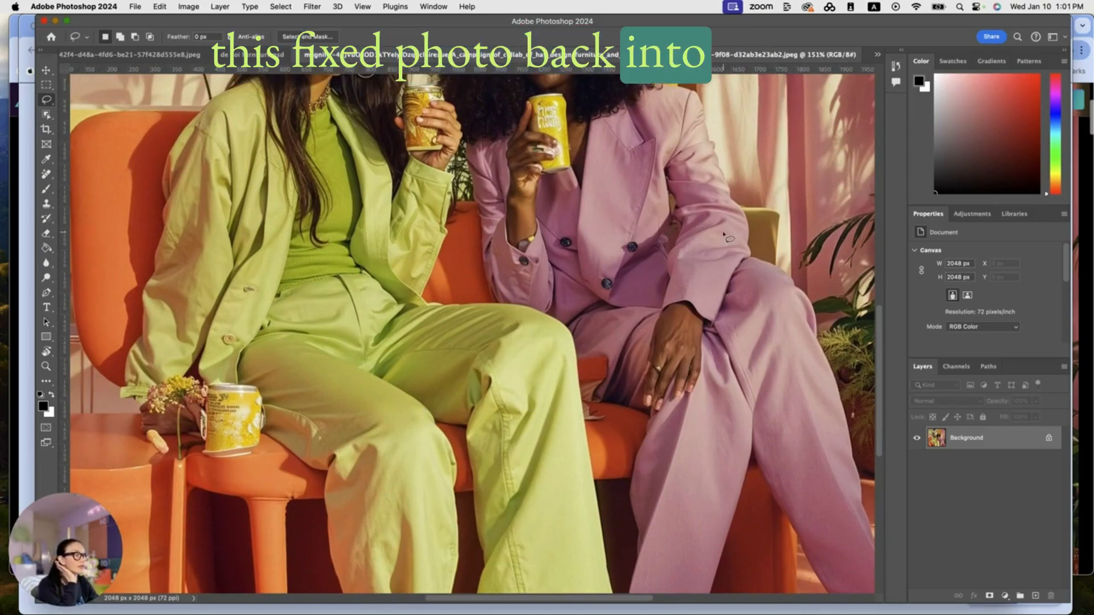
pyautogui.scroll(2, 693, 332)
pyautogui.scroll(1, 643, 349)
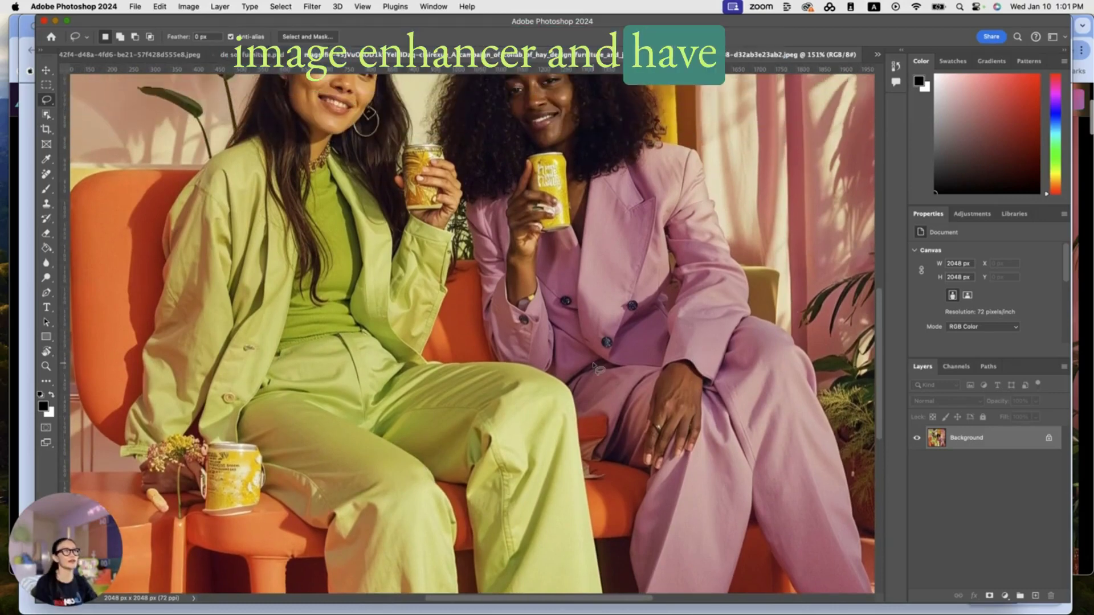
pyautogui.hscroll(-2, 597, 369)
pyautogui.scroll(2, 581, 319)
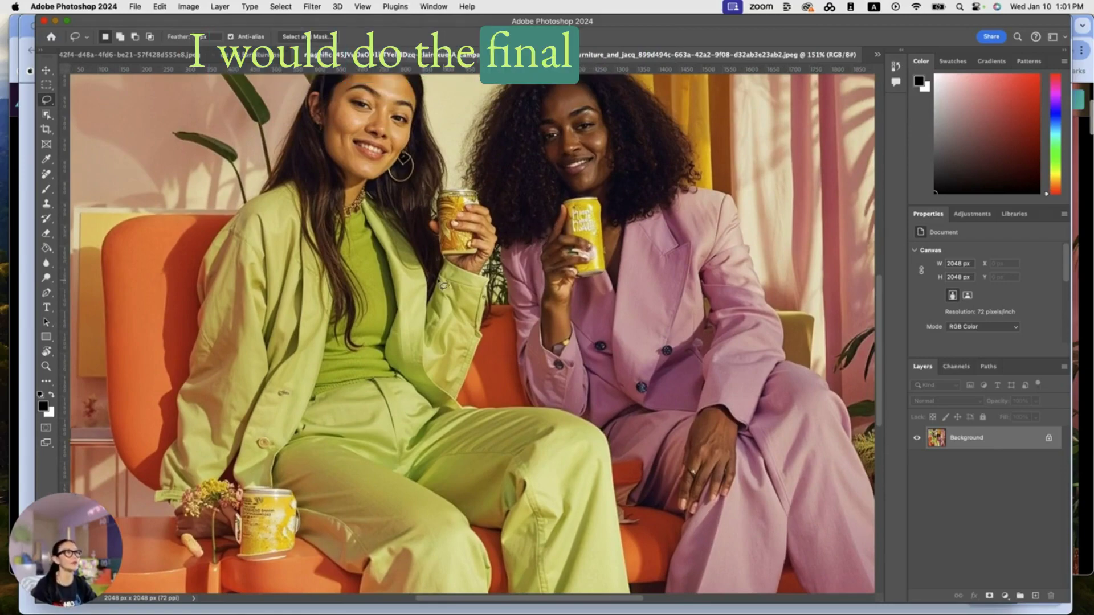
pyautogui.hscroll(-2, 443, 285)
pyautogui.scroll(1, 443, 286)
pyautogui.scroll(2, 443, 302)
pyautogui.scroll(-1, 442, 319)
pyautogui.scroll(-3, 441, 335)
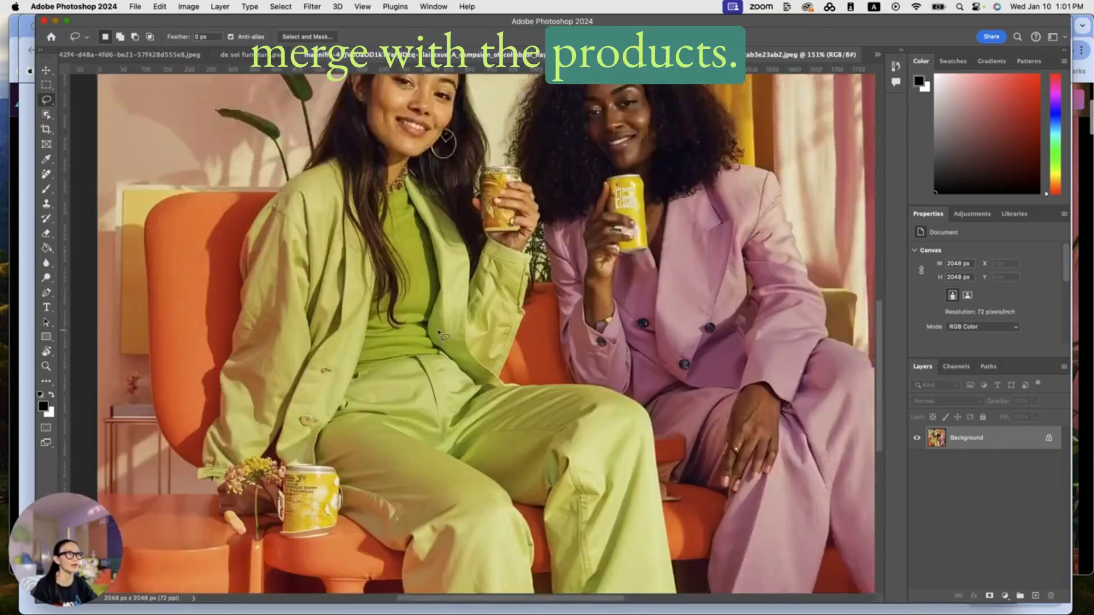
pyautogui.scroll(-3, 439, 338)
pyautogui.scroll(2, 440, 341)
pyautogui.scroll(3, 442, 345)
pyautogui.hscroll(3, 441, 345)
pyautogui.scroll(1, 443, 350)
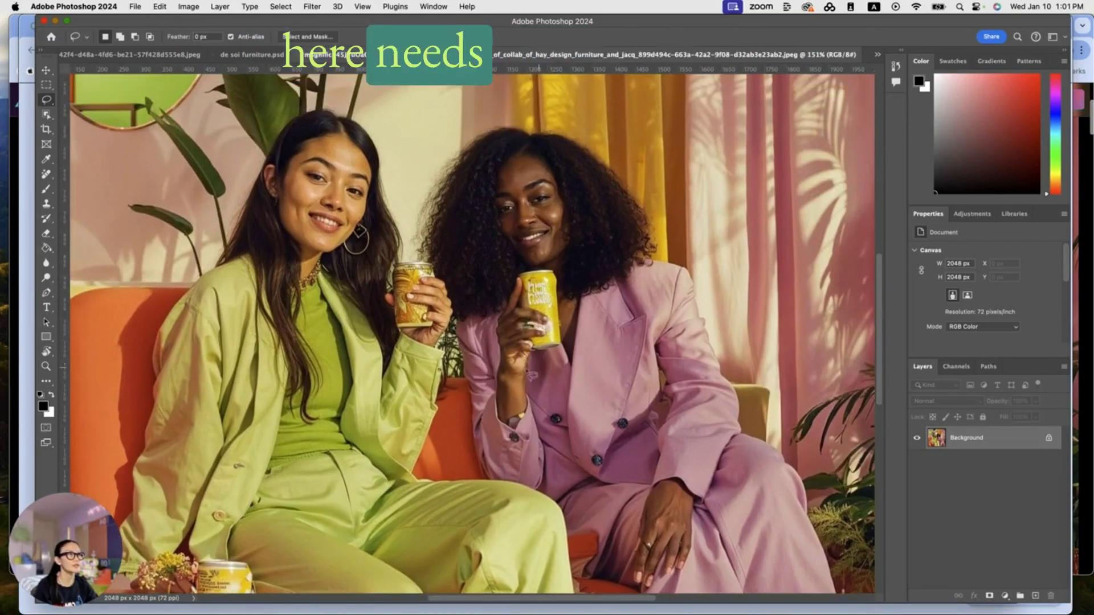
pyautogui.hscroll(-5, 535, 339)
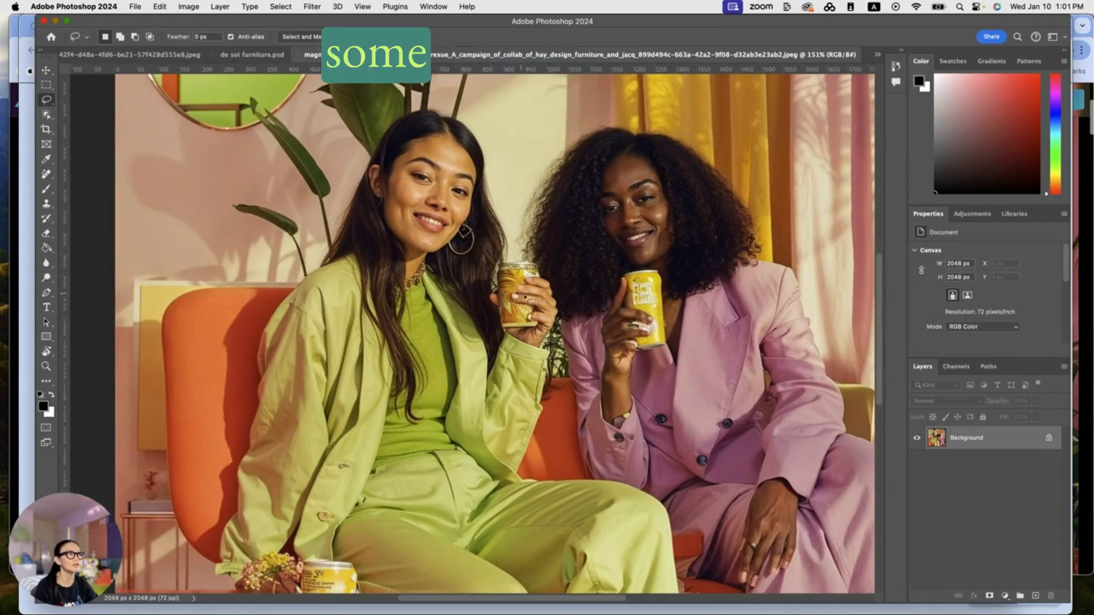
pyautogui.scroll(-5, 487, 331)
pyautogui.hscroll(-2, 487, 330)
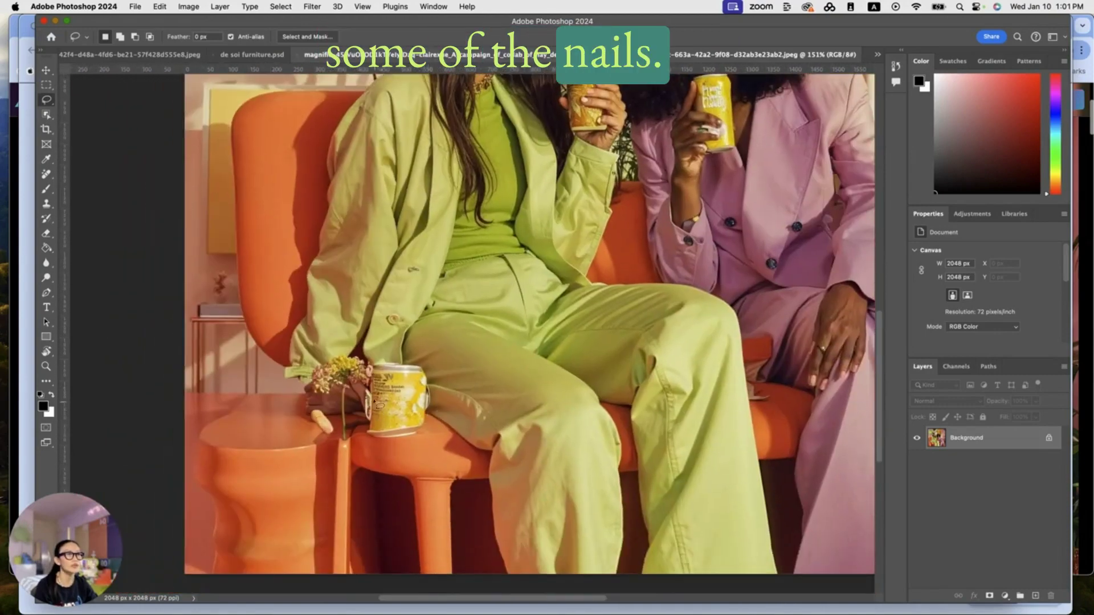
pyautogui.moveTo(353, 354); pyautogui.dragTo(304, 408)
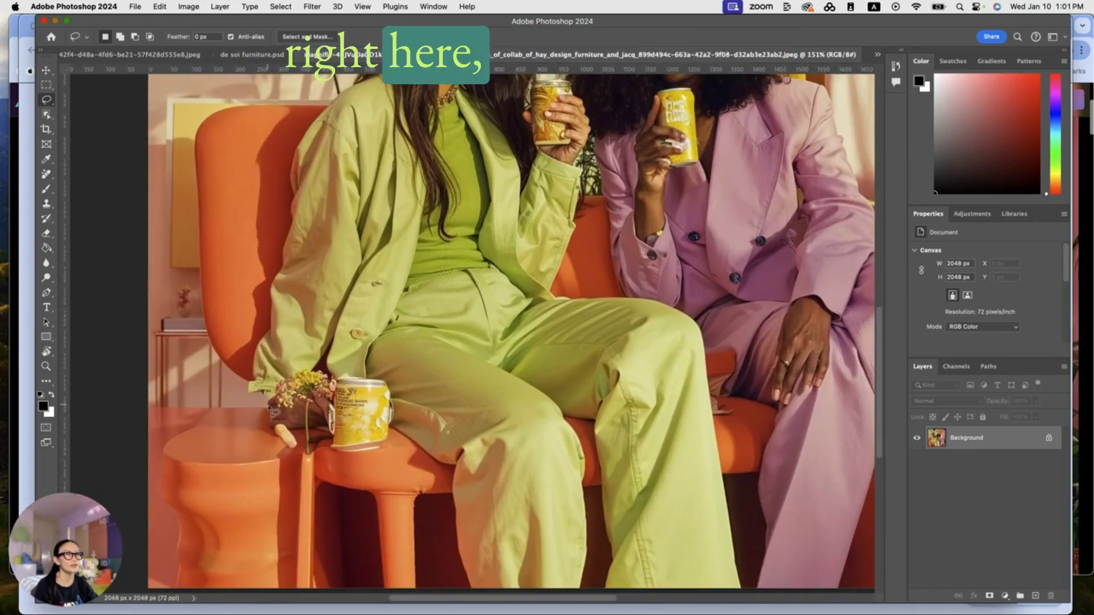
# - Select the can beside the woman's hand with the Object Selection tool
pyautogui.rightClick(47, 101)
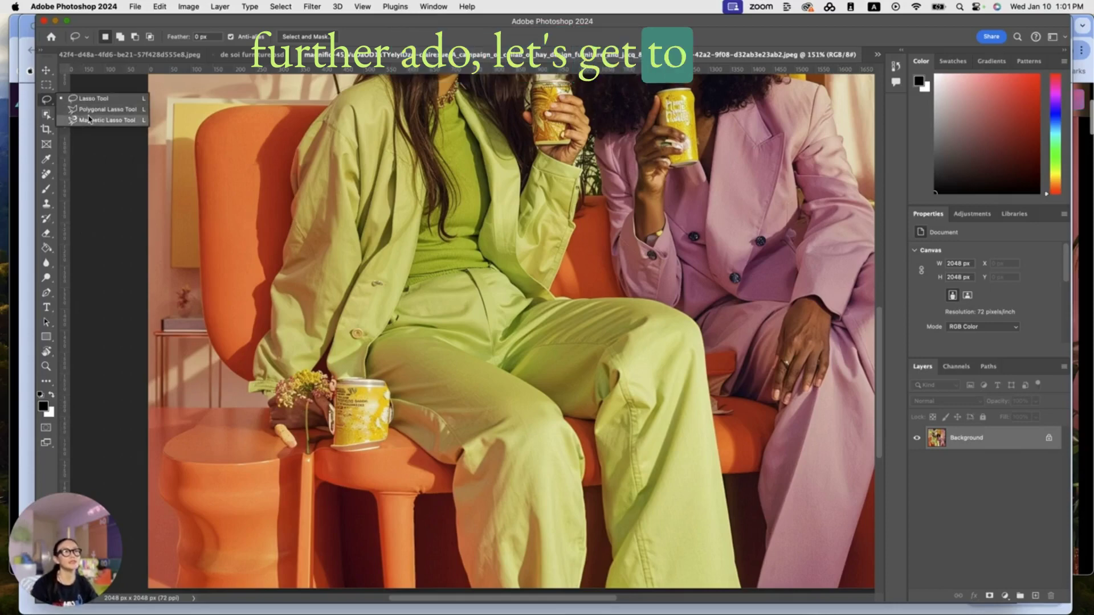
pyautogui.click(46, 115)
pyautogui.rightClick(47, 115)
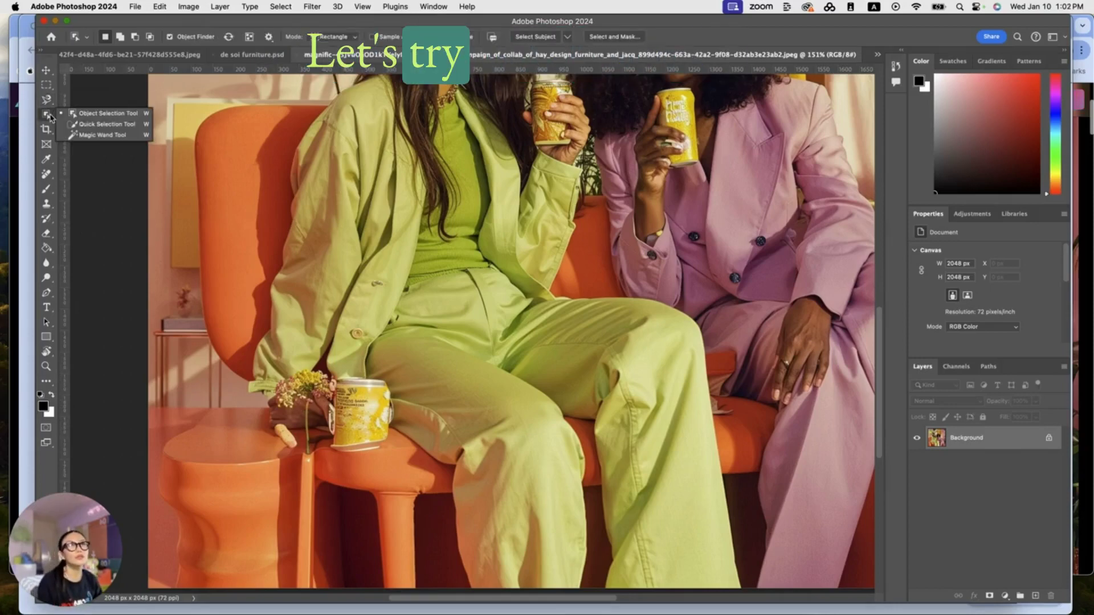
pyautogui.click(97, 114)
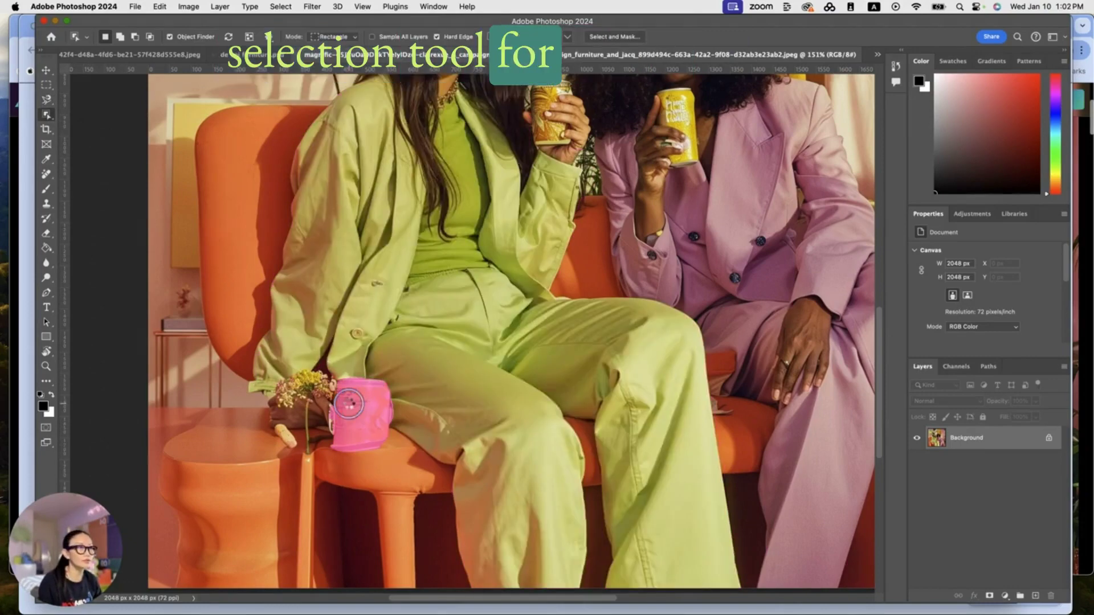
pyautogui.click(349, 403)
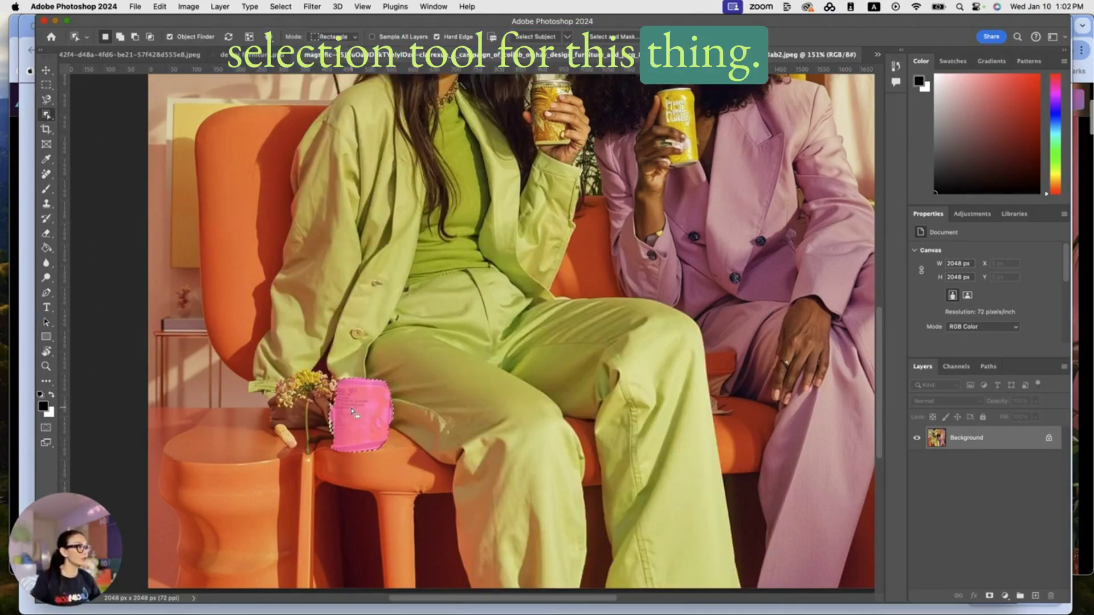
# - Duplicate the Background layer as Background copy and clear the can selection
pyautogui.rightClick(943, 440)
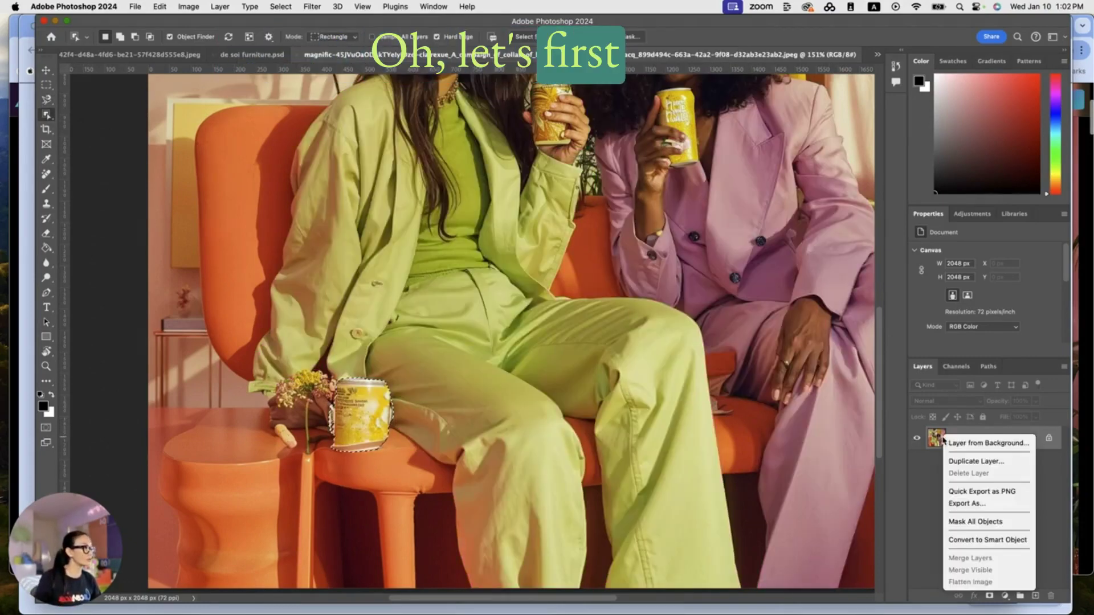
pyautogui.click(976, 461)
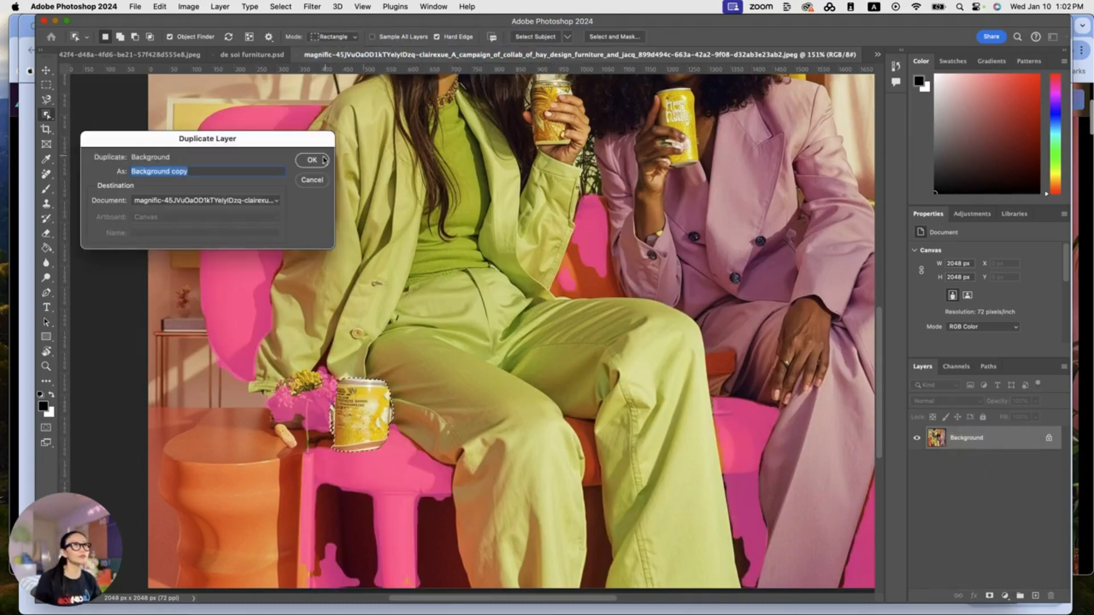
pyautogui.click(311, 160)
pyautogui.hotkey('ctrl', 'd')
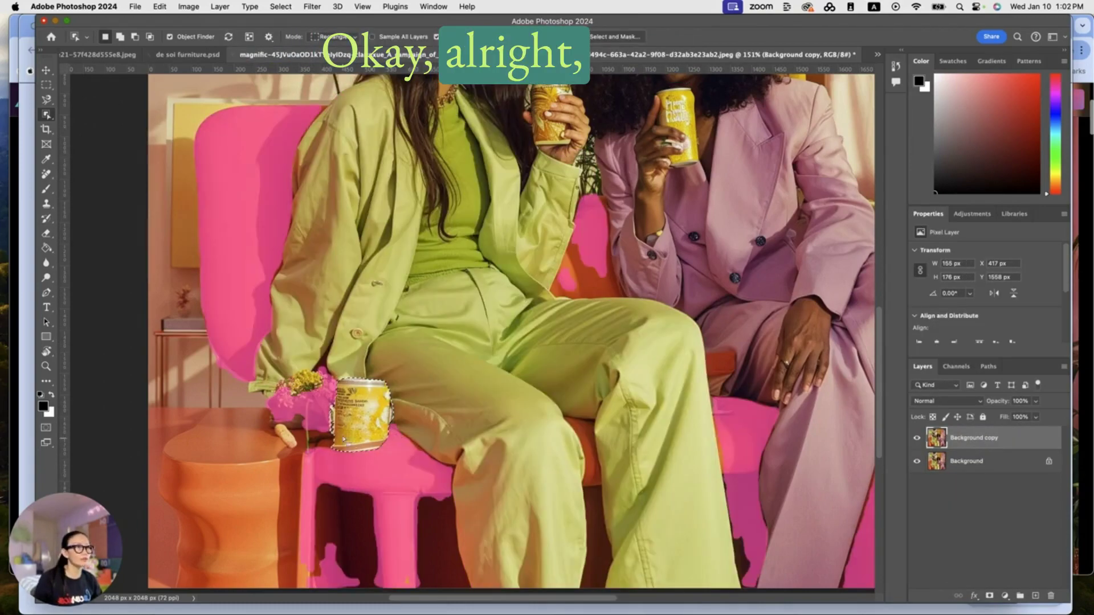
pyautogui.rightClick(354, 415)
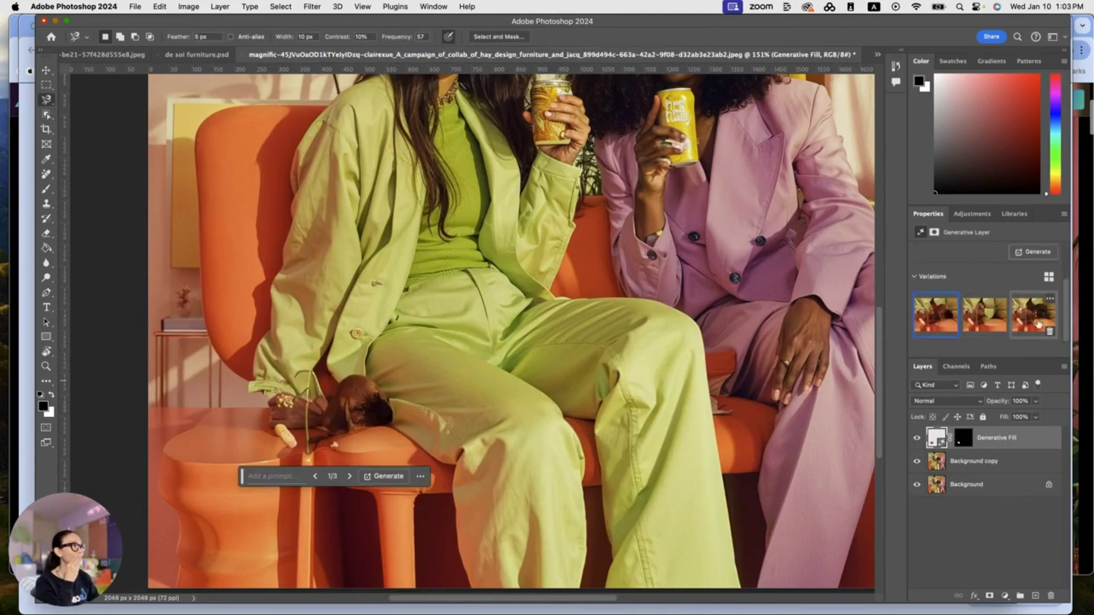
# - Keep the second fill variation over the can, then regenerate the leftover area near the hand
pyautogui.click(1034, 316)
pyautogui.click(984, 316)
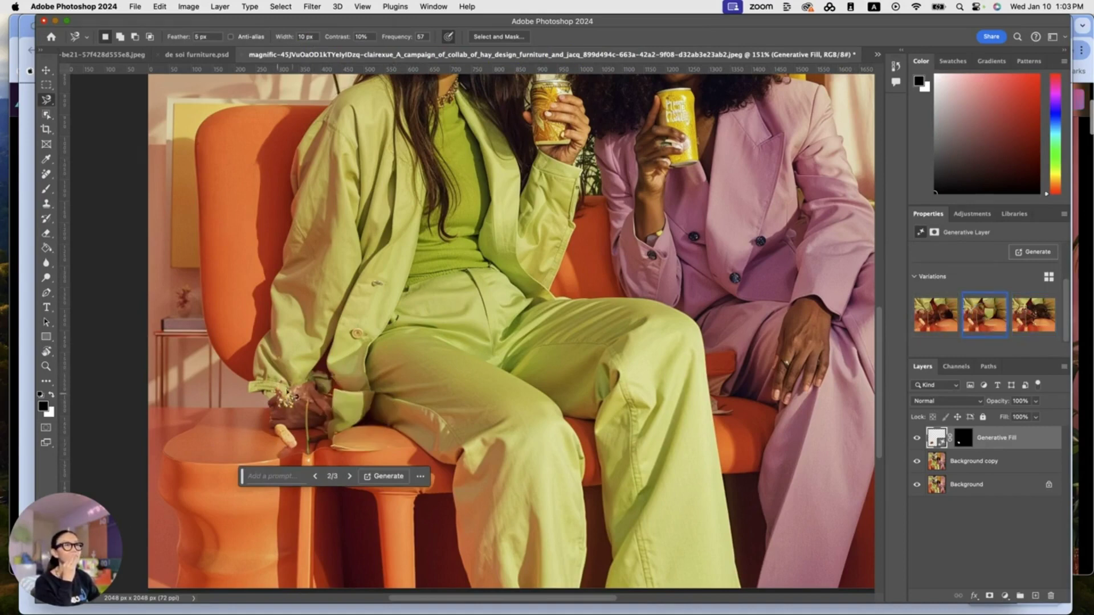
pyautogui.click(296, 394)
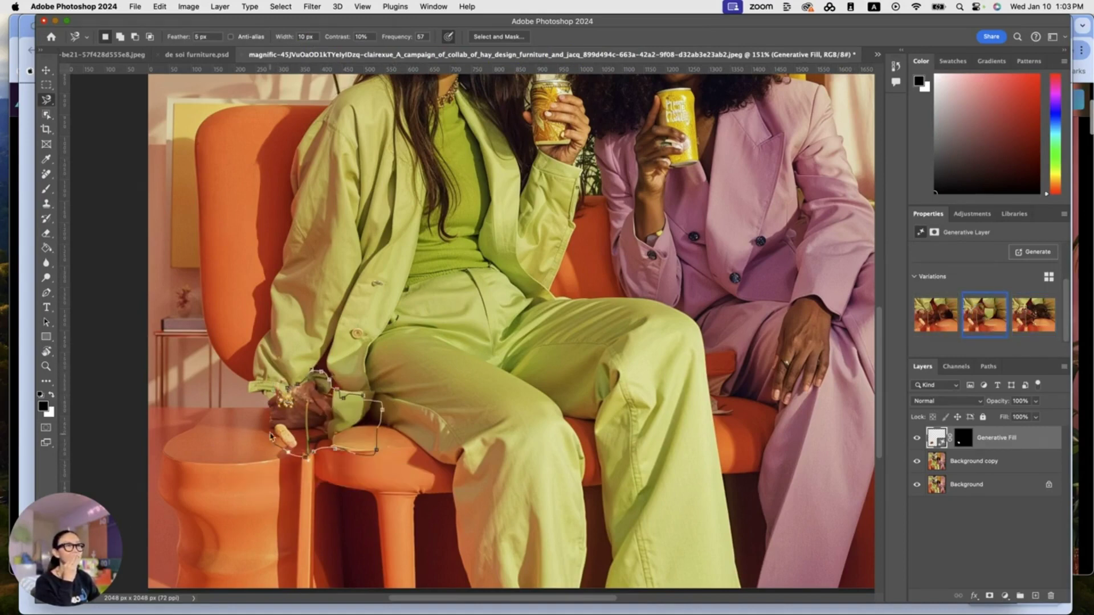
pyautogui.doubleClick(270, 436)
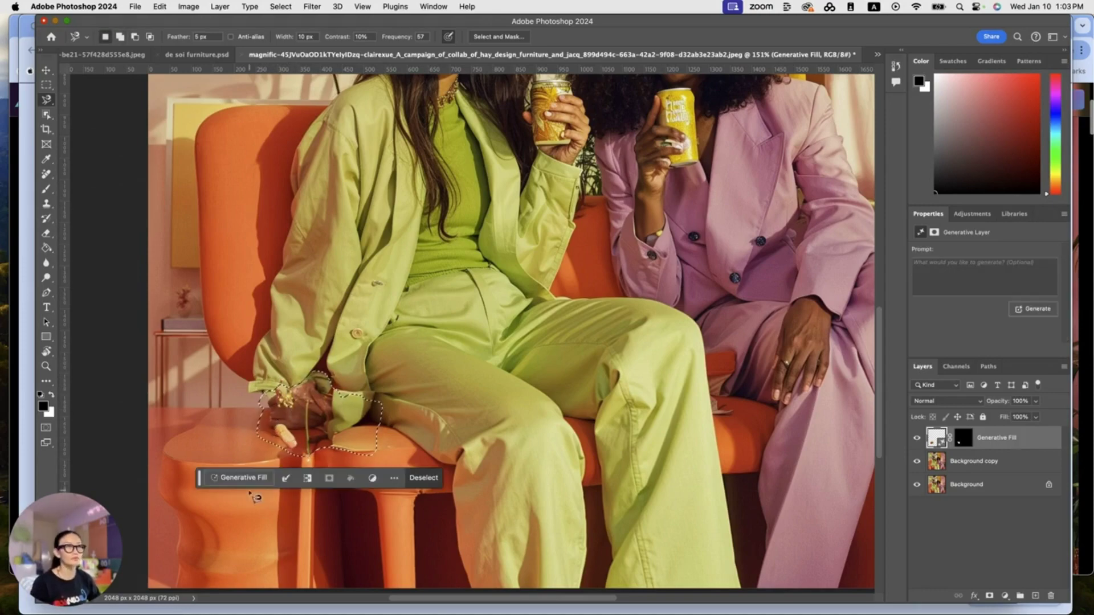
pyautogui.click(251, 478)
pyautogui.click(445, 483)
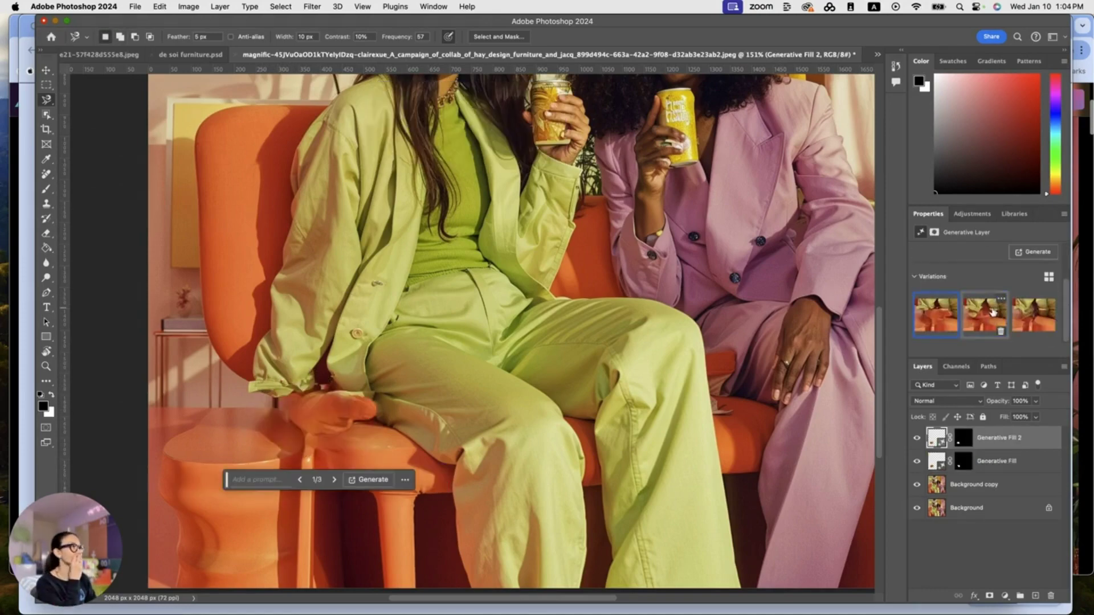
# - Regenerate the remaining patch between hand and seat, and merge the generated fills
pyautogui.scroll(-1, 379, 373)
pyautogui.click(334, 369)
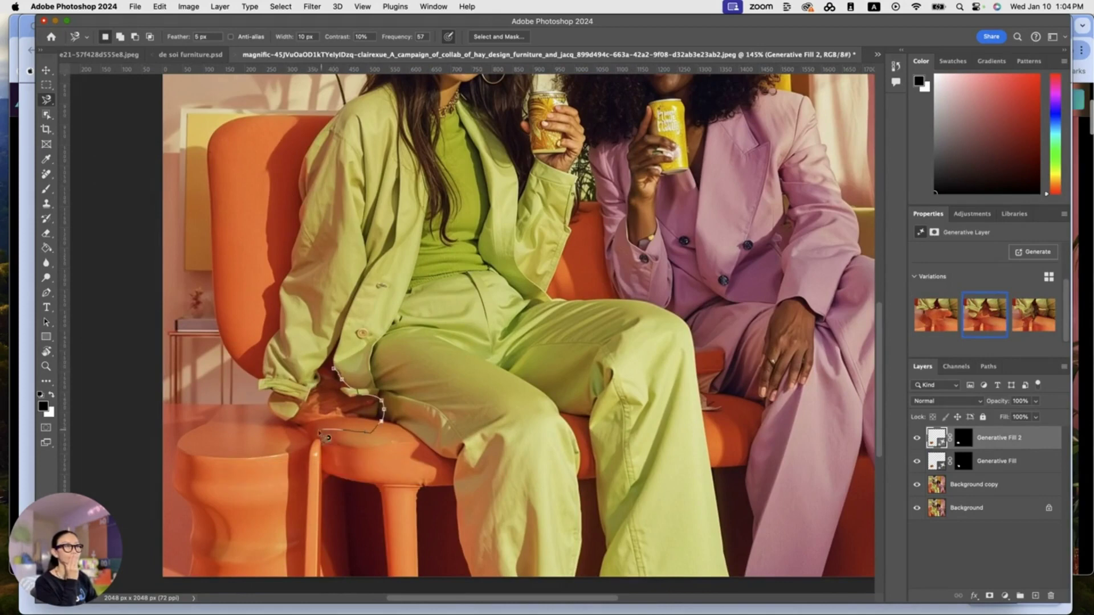
pyautogui.click(334, 369)
pyautogui.click(430, 452)
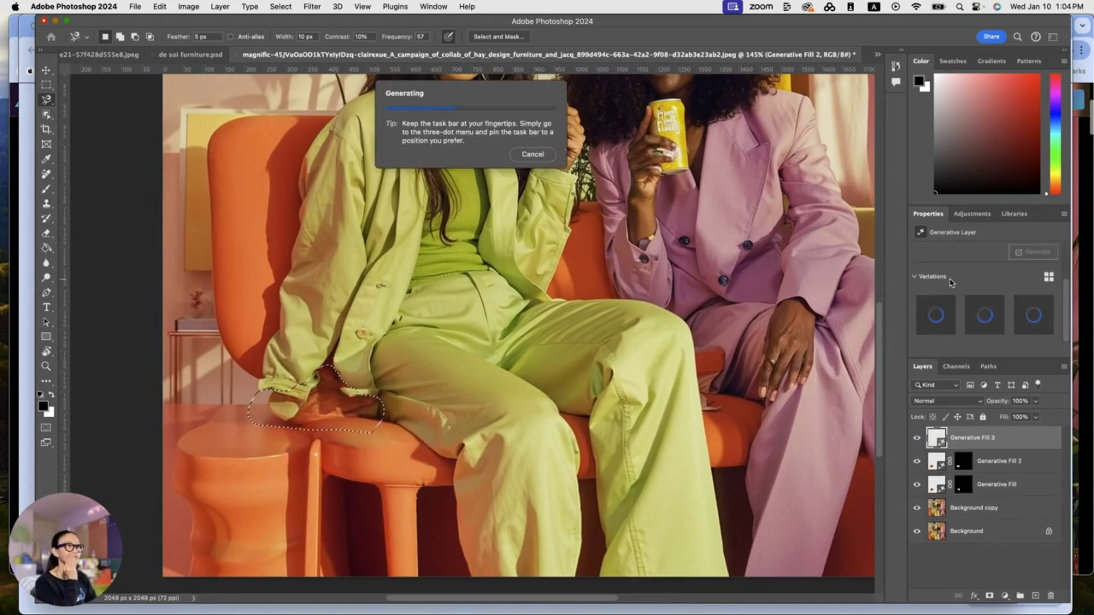
pyautogui.click(916, 437)
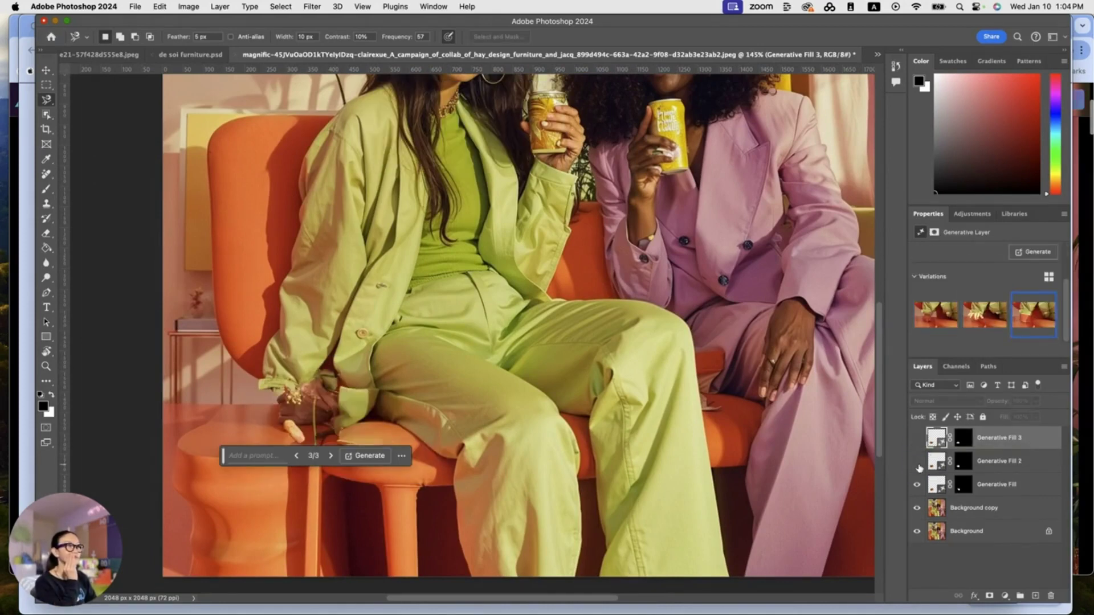
pyautogui.hotkey('ctrl', 'z')
pyautogui.hotkey('ctrl', 'z')
pyautogui.hotkey('ctrl', 'z')
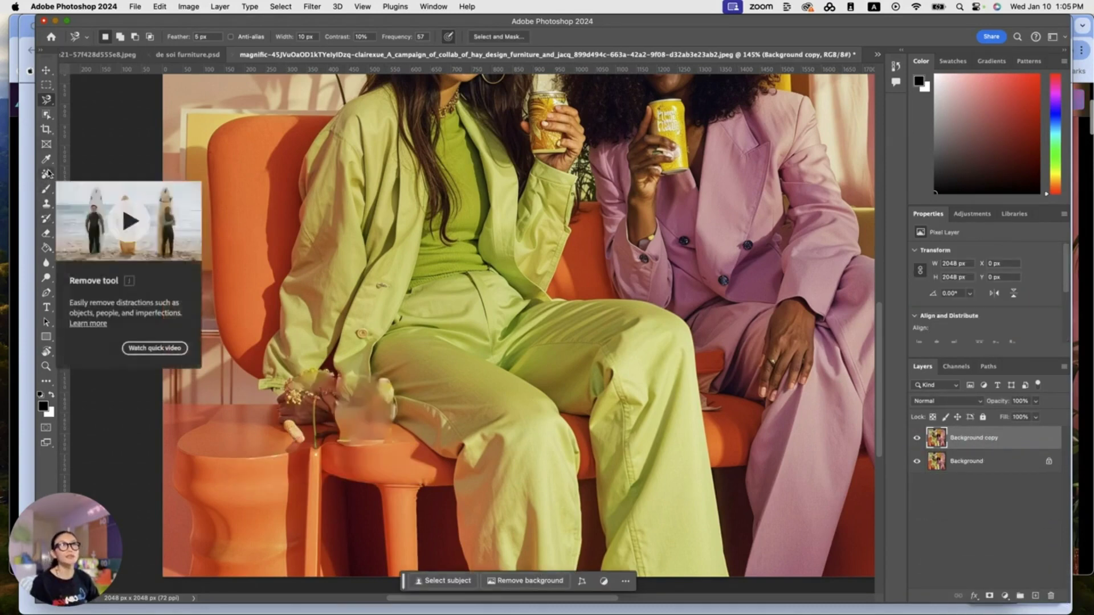
# - Pick the distraction-removal brush and compare the generated patch variations
pyautogui.click(46, 175)
pyautogui.click(97, 183)
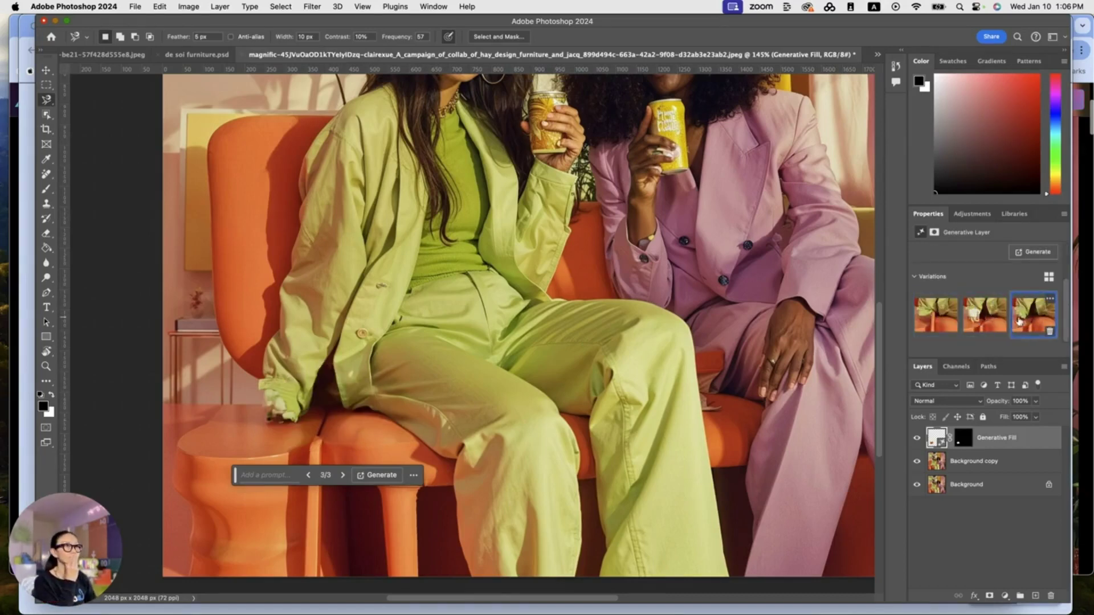
pyautogui.click(932, 314)
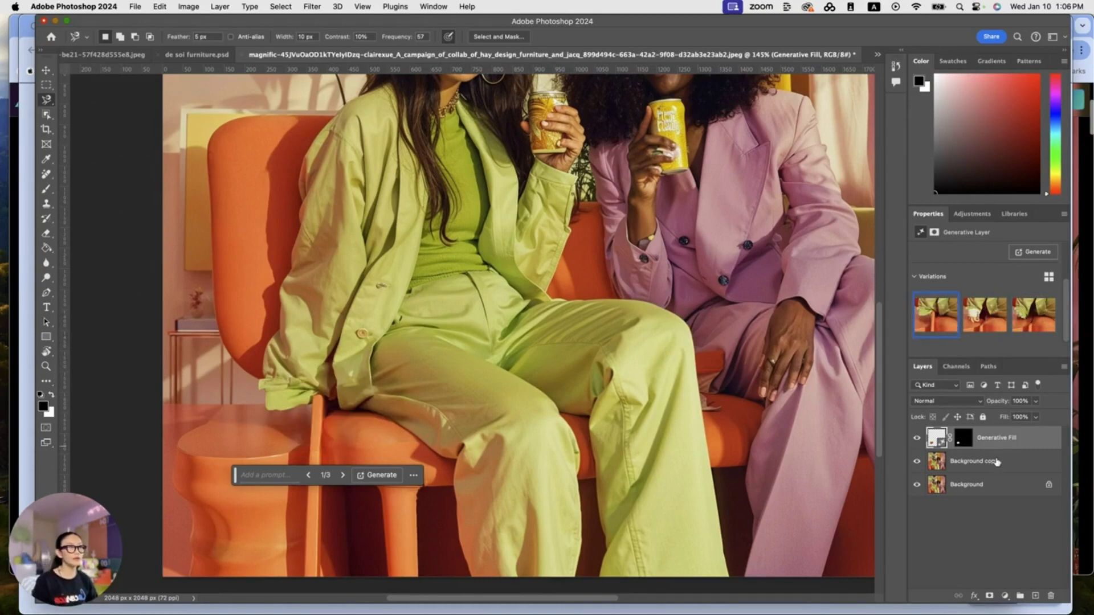
# - Select Background copy and delete the unwanted trial generative fill
pyautogui.click(996, 465)
pyautogui.rightClick(996, 463)
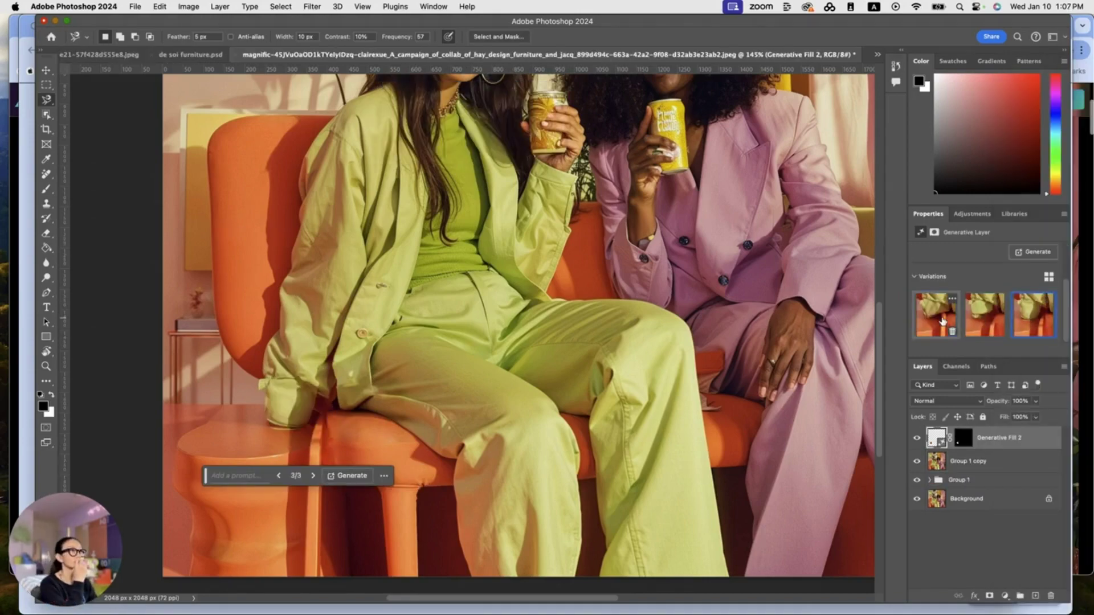
pyautogui.scroll(-5, 499, 354)
pyautogui.press('BackSpace')
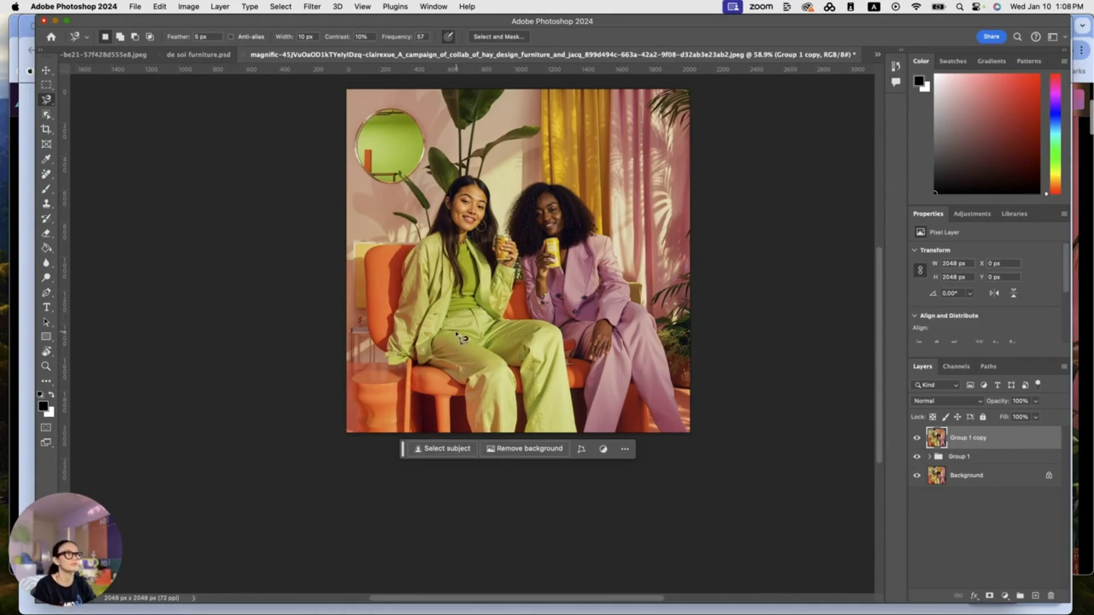
# - Generate a fill for the chair edge selected beside the sleeve
pyautogui.scroll(5, 460, 337)
pyautogui.doubleClick(326, 393)
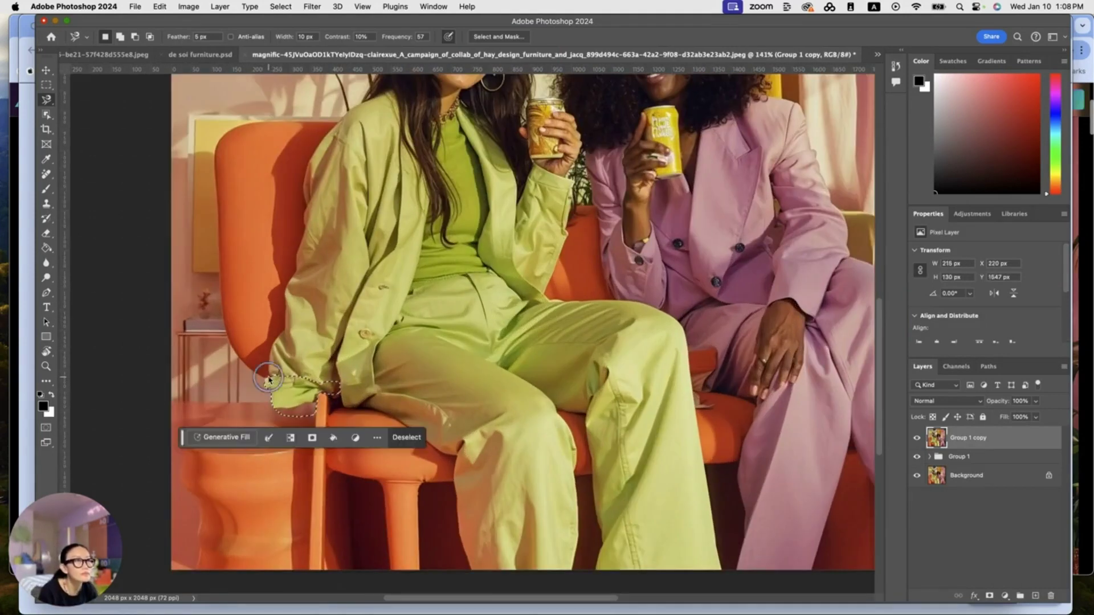
pyautogui.click(234, 437)
pyautogui.click(418, 441)
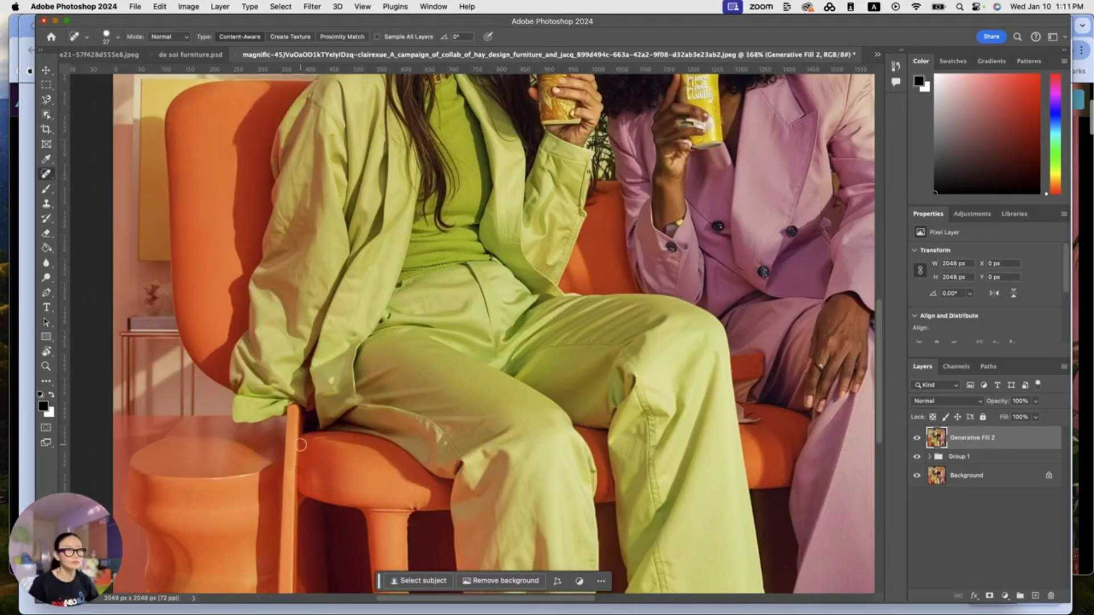
# - Magnetic-lasso the red item by the right woman's knee and generate fill variations
pyautogui.hscroll(5, 485, 489)
pyautogui.press('l')
pyautogui.click(561, 358)
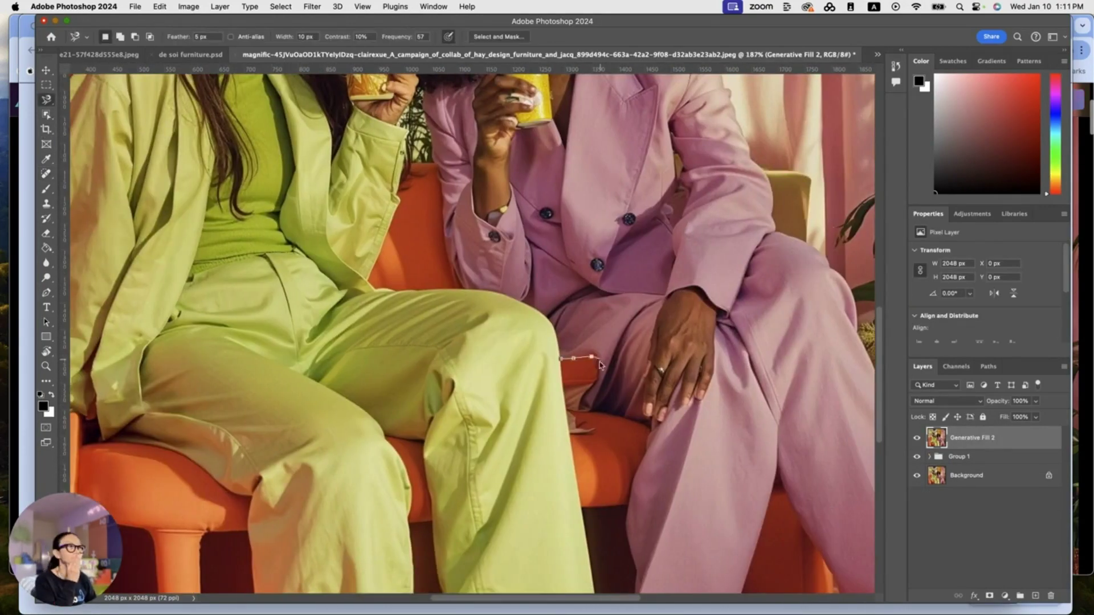
pyautogui.click(568, 366)
pyautogui.click(479, 462)
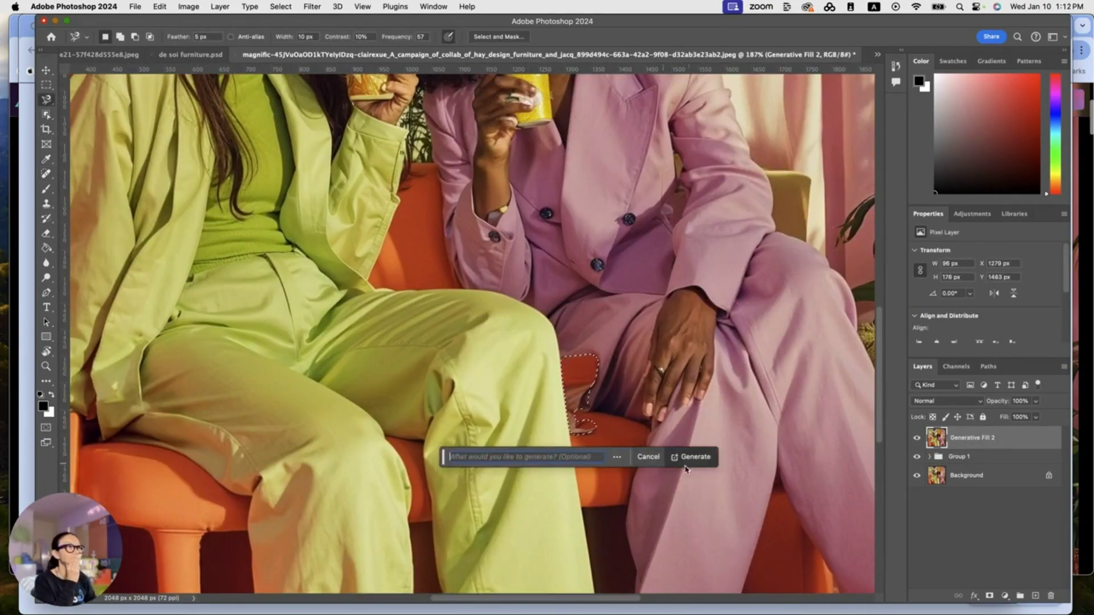
pyautogui.click(691, 459)
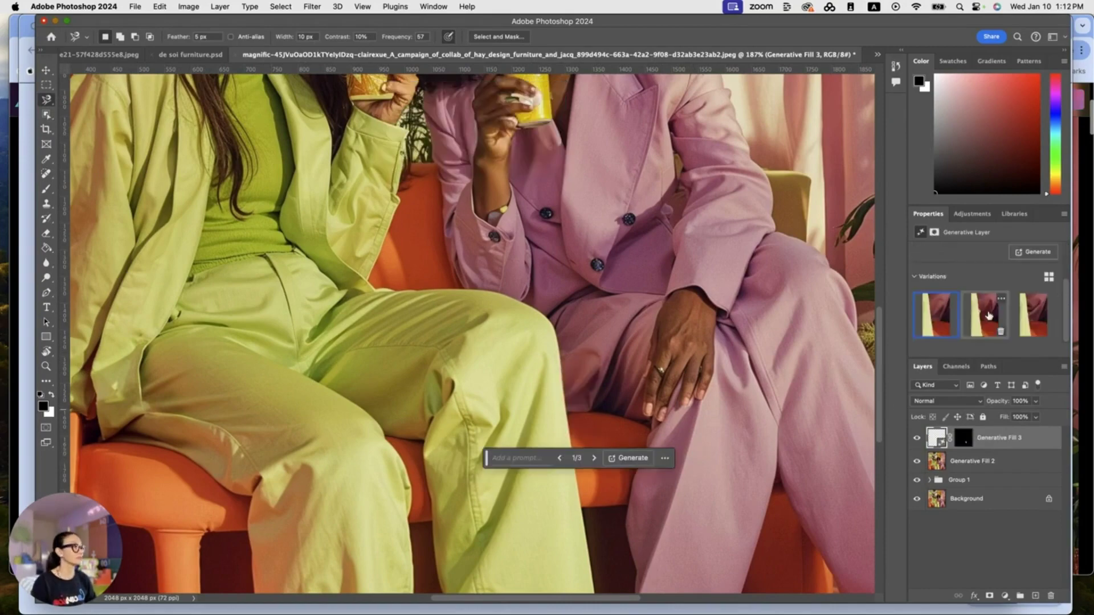
pyautogui.click(644, 460)
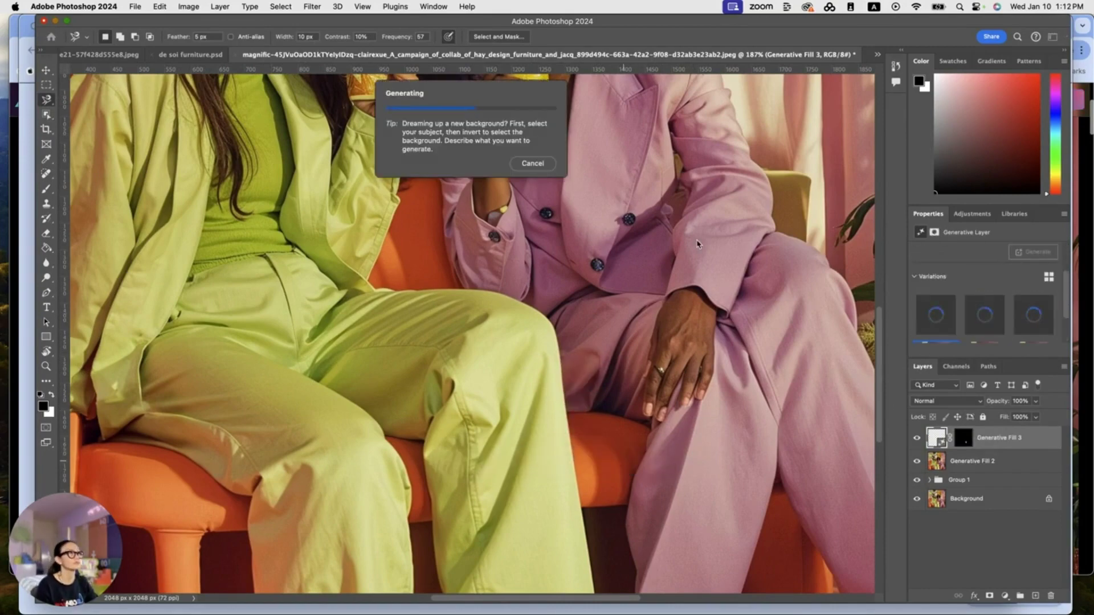
# - Regenerate the Generative Fill for the red item area by the knee
pyautogui.scroll(-5, 664, 304)
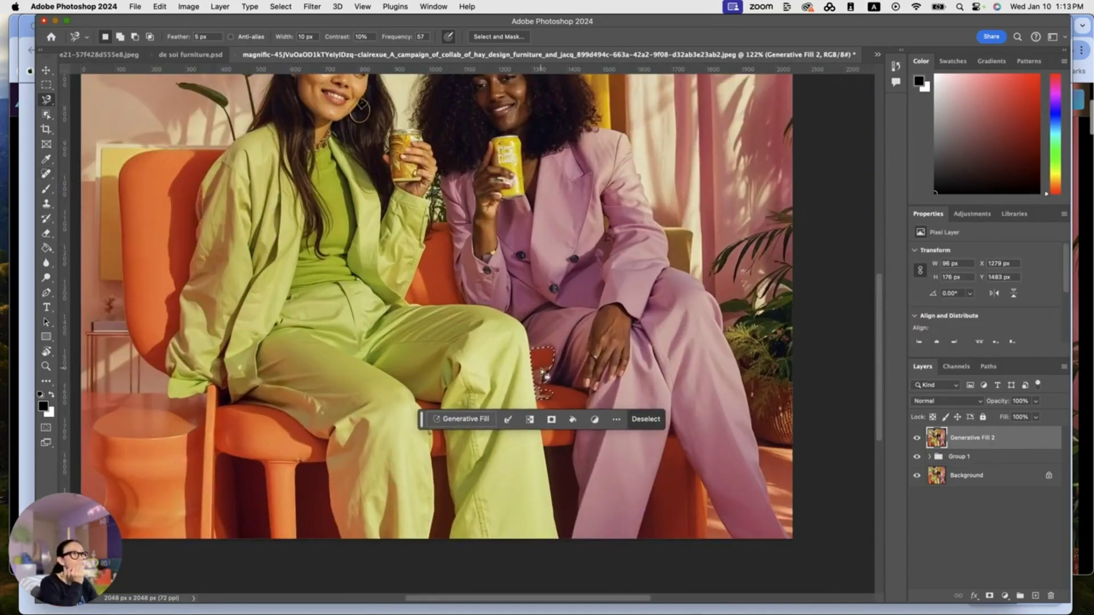
pyautogui.click(249, 228)
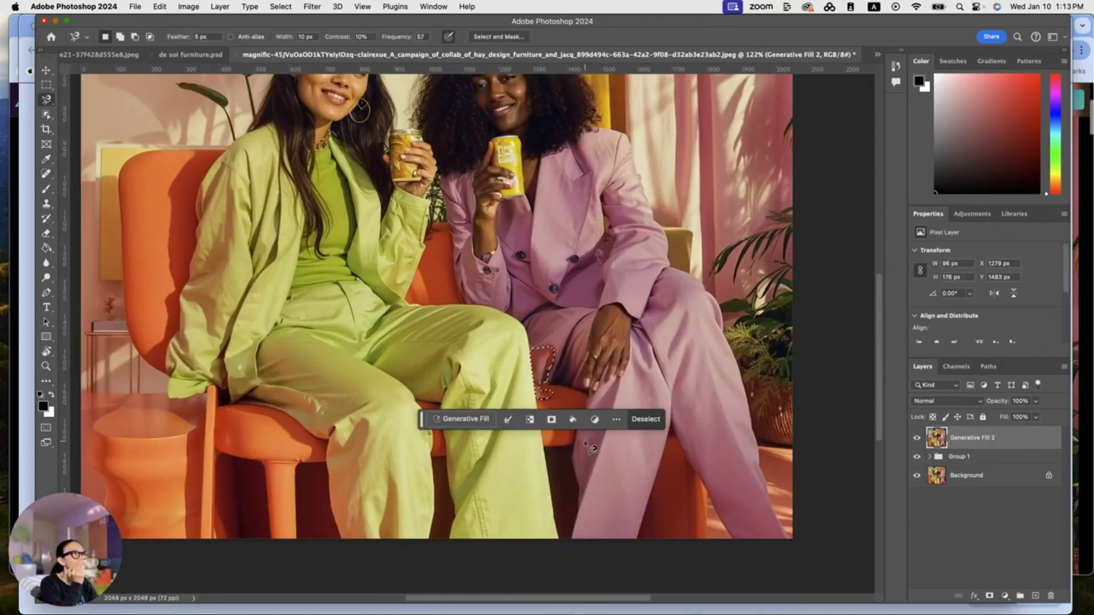
pyautogui.click(470, 419)
pyautogui.click(655, 422)
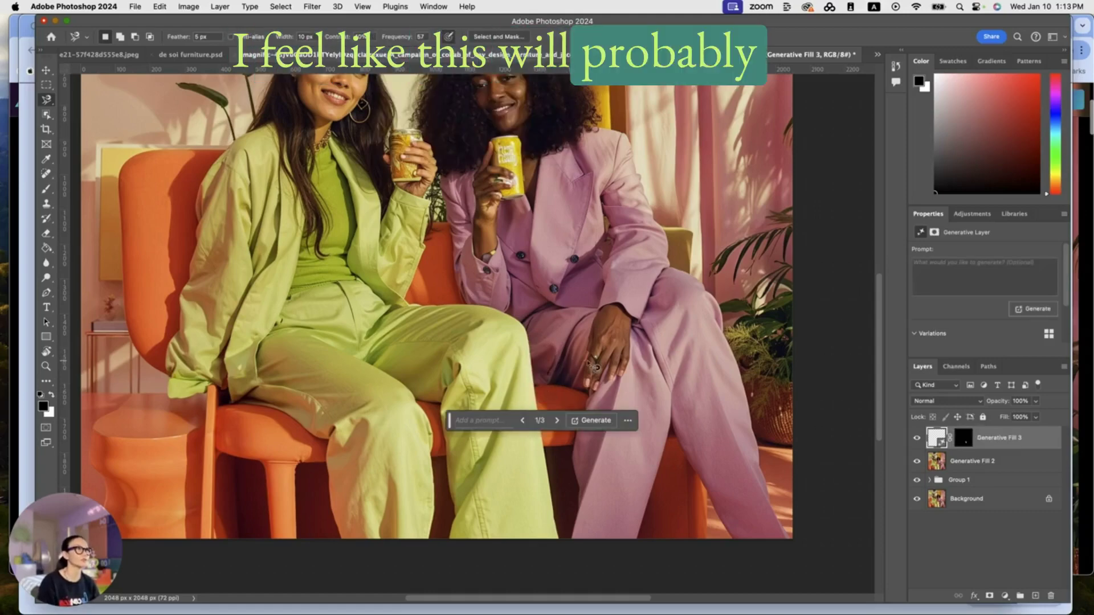
# - Keep the third variation for the red item, then select and fill the right woman's lap
pyautogui.click(1033, 314)
pyautogui.scroll(3, 603, 329)
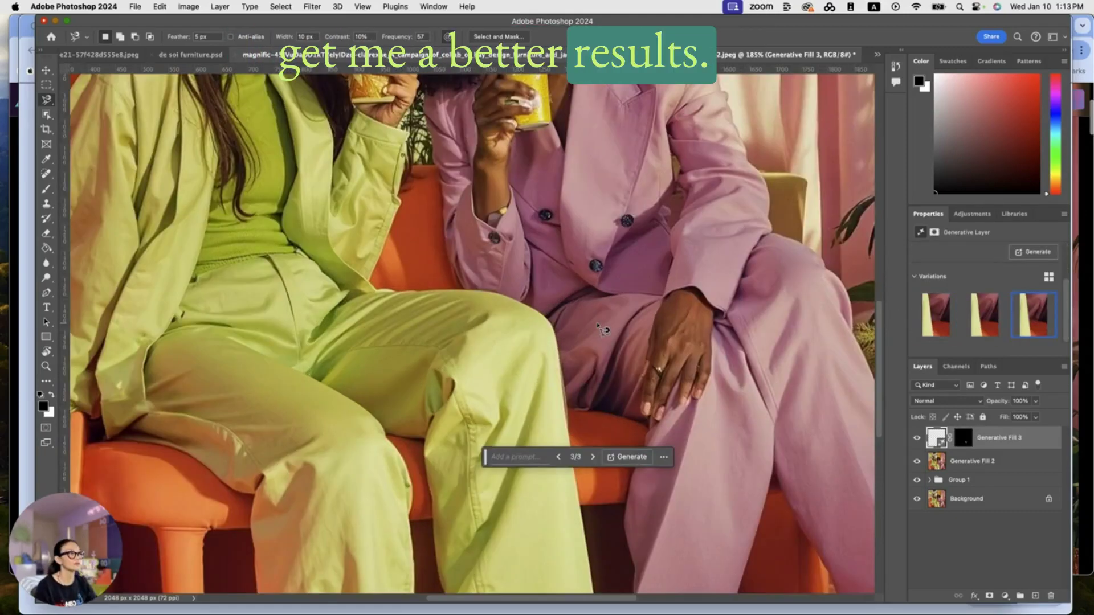
pyautogui.scroll(1, 598, 328)
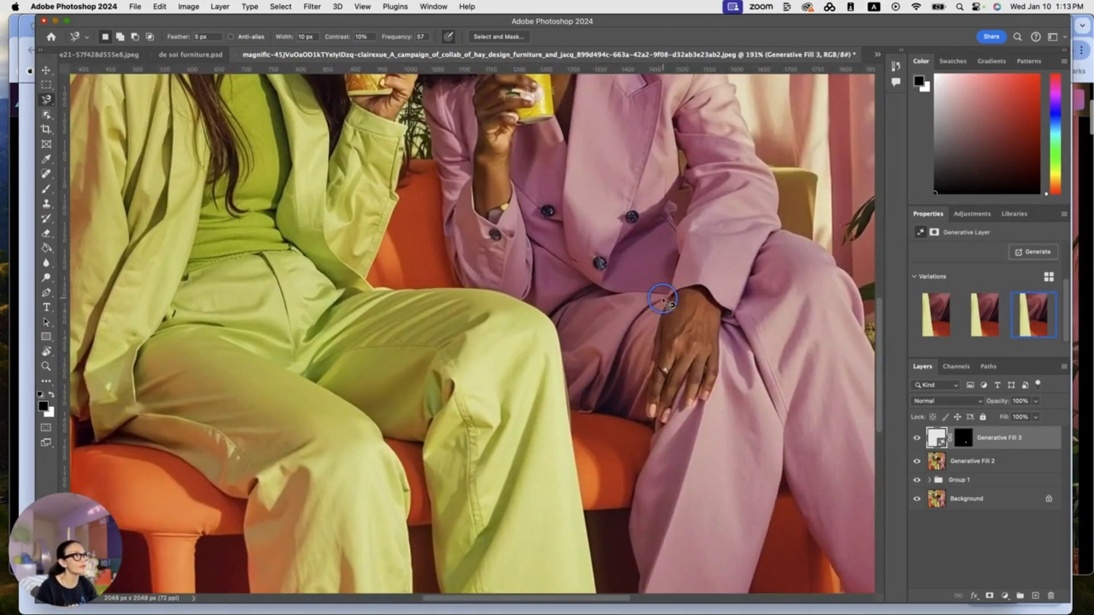
pyautogui.click(564, 318)
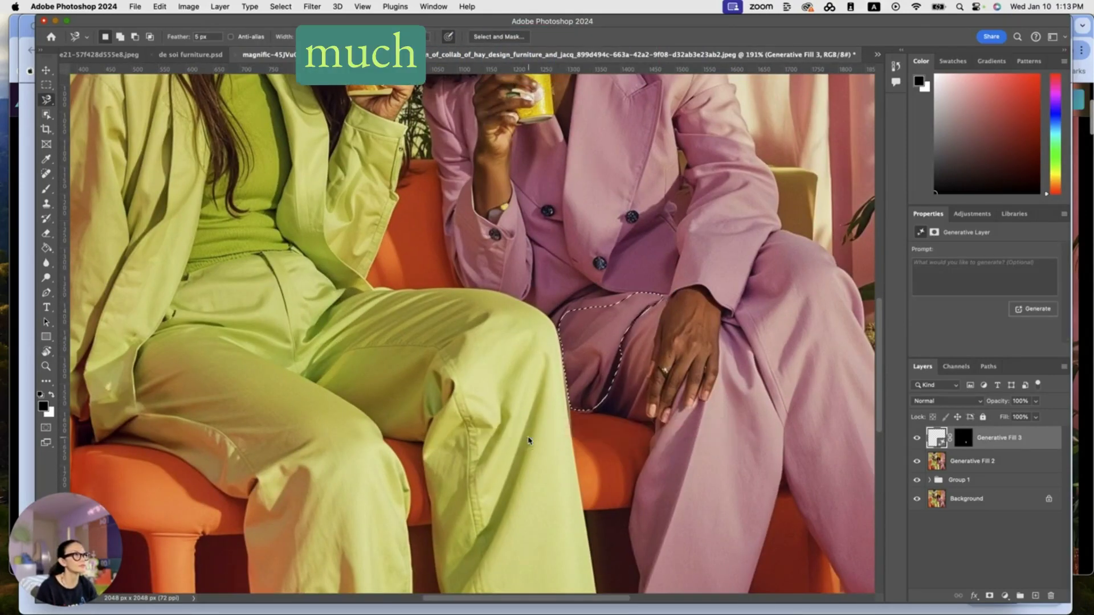
pyautogui.click(724, 436)
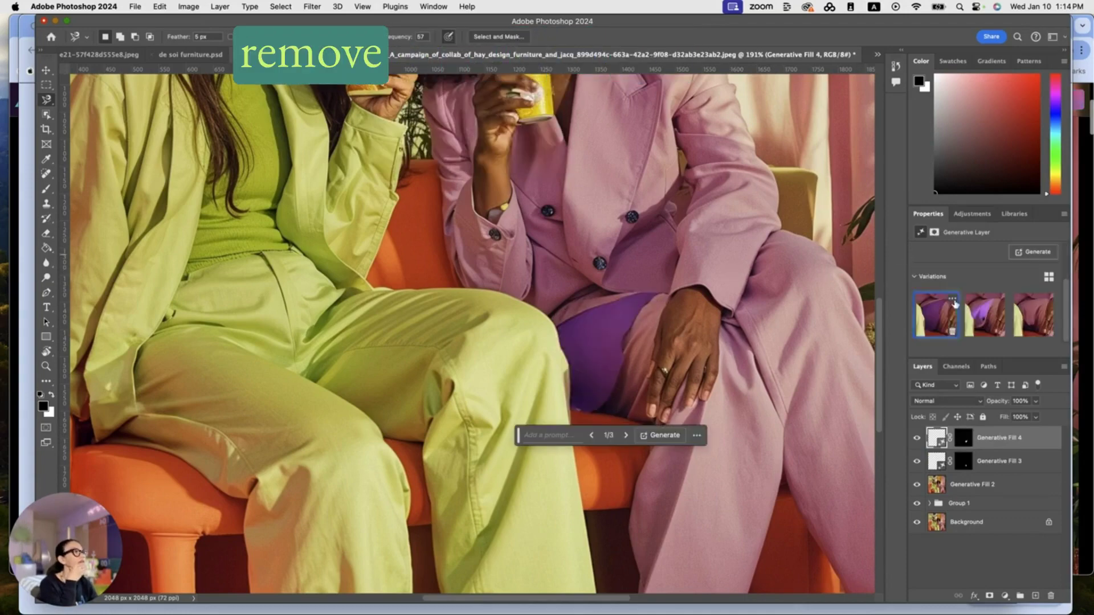
# - Generate more lap variations and settle on the second, pink trouser fabric
pyautogui.press('super+0')
pyautogui.click(597, 393)
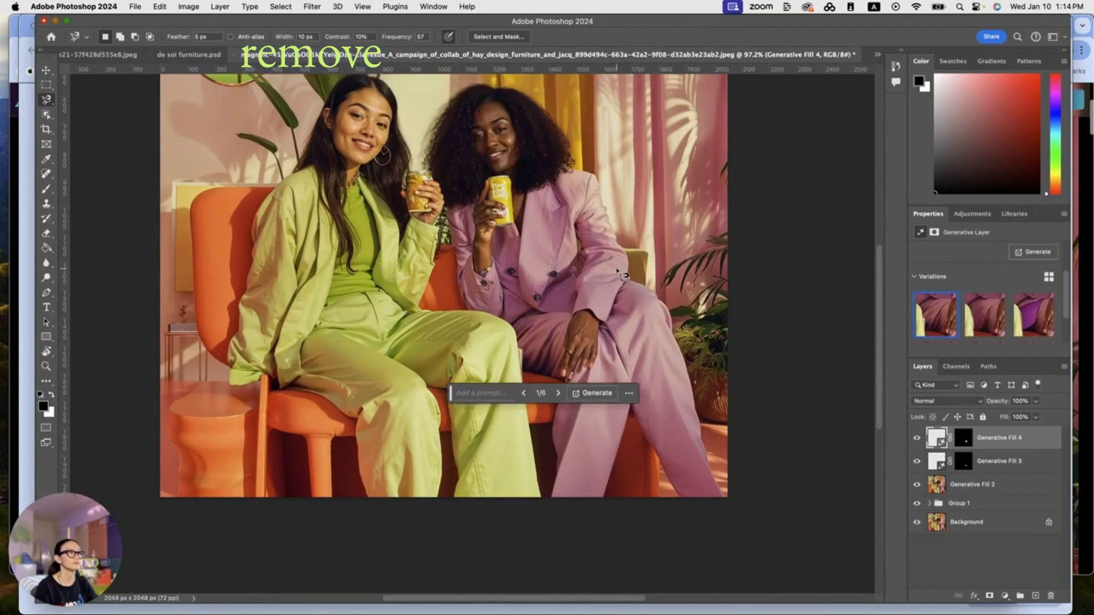
pyautogui.click(984, 316)
pyautogui.click(936, 316)
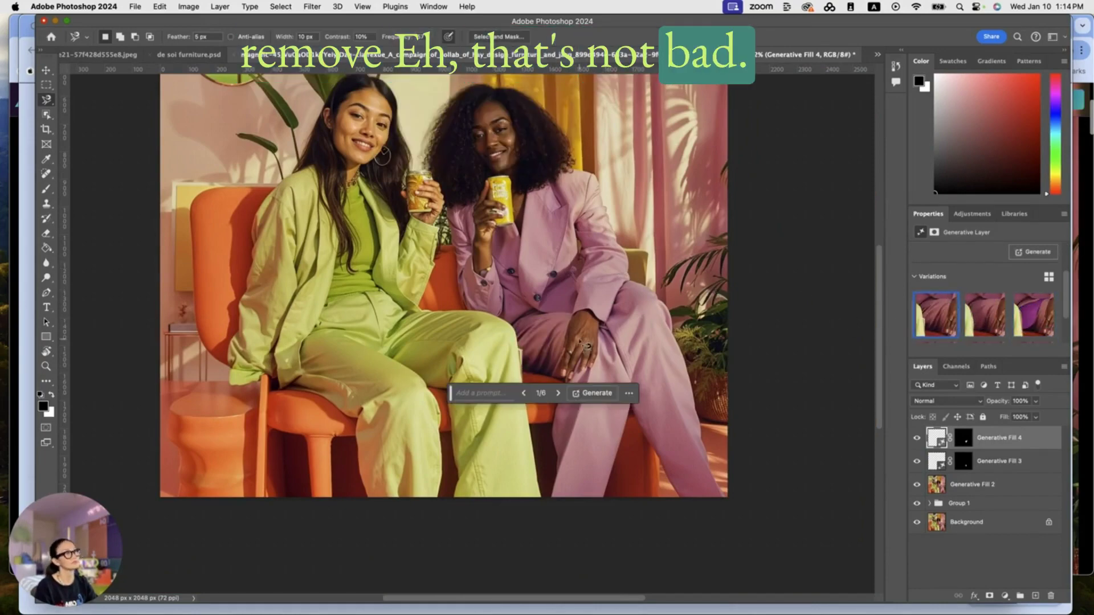
pyautogui.press('super+plus')
pyautogui.click(979, 327)
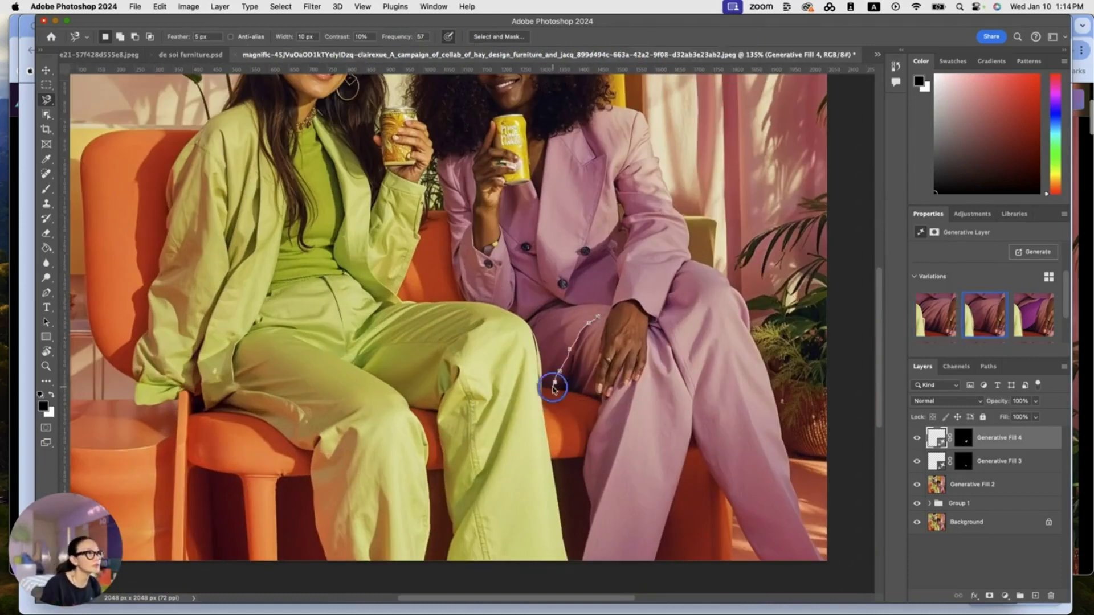
# - Regenerate the right woman's inner thigh edge with Generative Fill, keeping the first variation
pyautogui.click(598, 317)
pyautogui.click(702, 413)
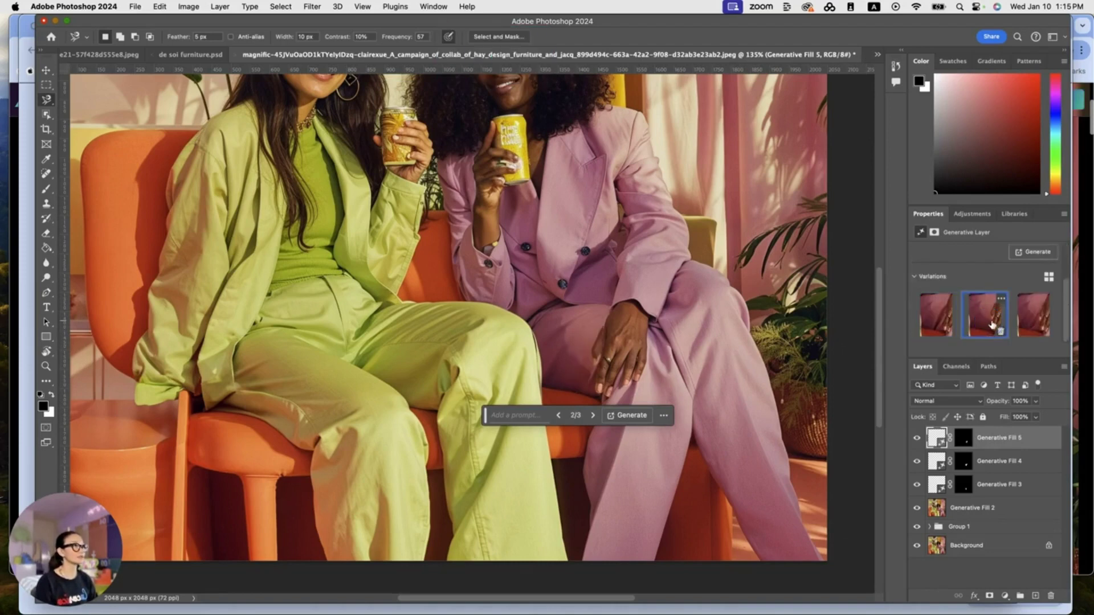
pyautogui.click(1016, 323)
pyautogui.click(937, 318)
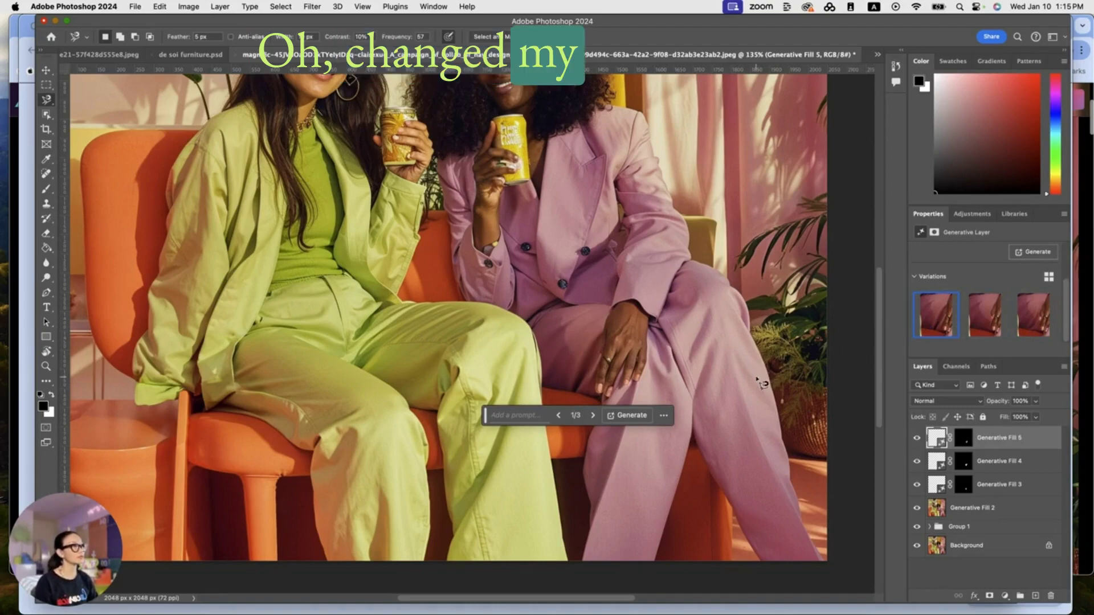
pyautogui.scroll(-1, 762, 384)
pyautogui.scroll(-2, 659, 411)
pyautogui.scroll(1, 640, 399)
pyautogui.scroll(2, 640, 353)
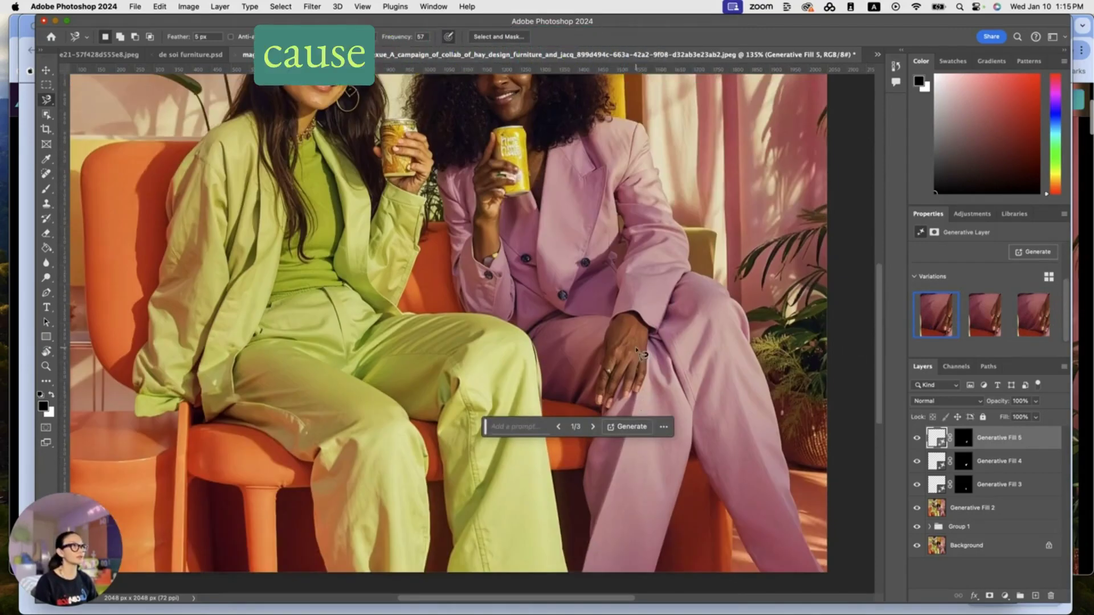
pyautogui.scroll(3, 638, 354)
pyautogui.scroll(3, 712, 352)
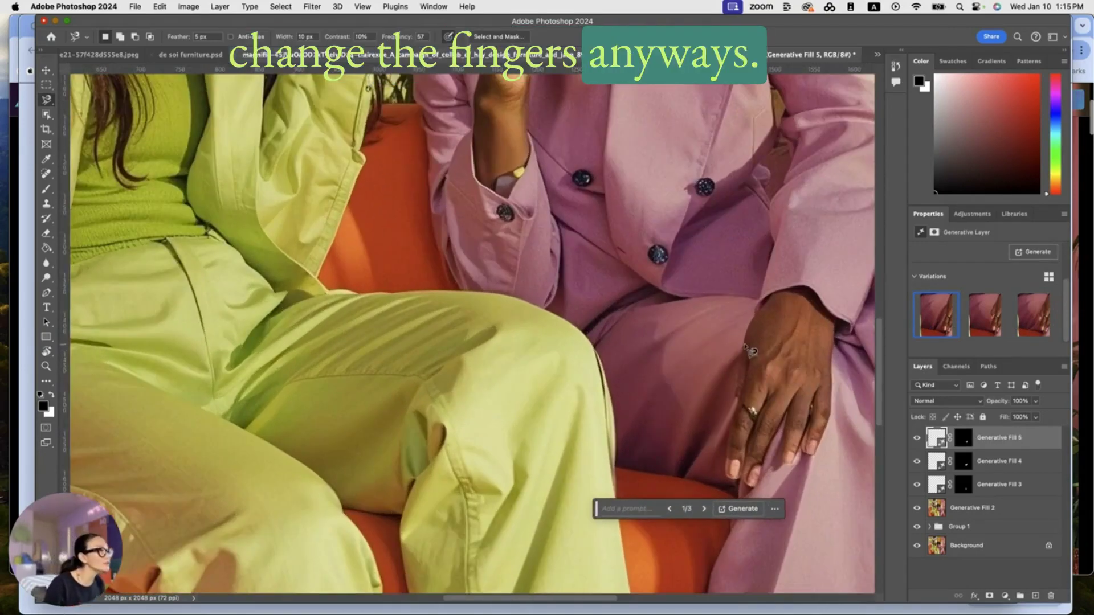
pyautogui.click(744, 344)
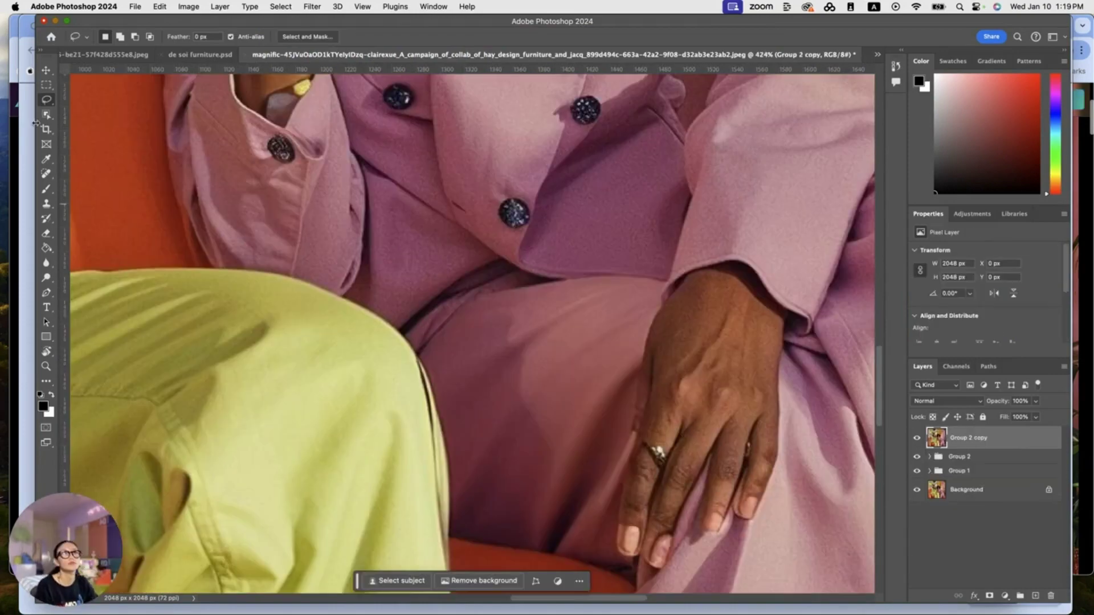
# - Select the right woman's little finger with the Magnetic Lasso
pyautogui.rightClick(46, 99)
pyautogui.click(91, 126)
pyautogui.click(709, 489)
pyautogui.click(709, 489)
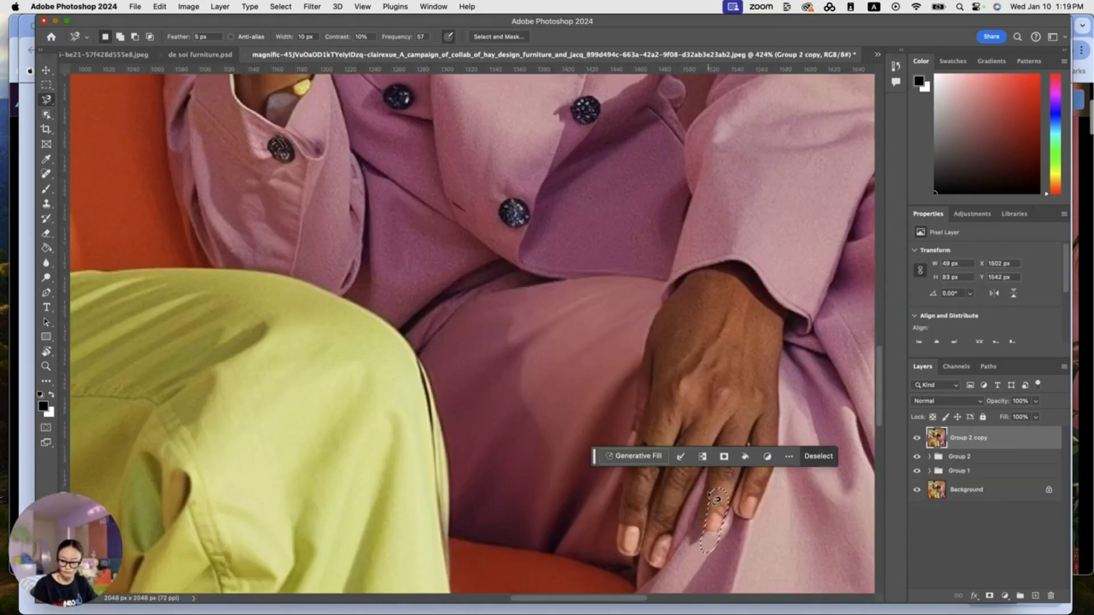
pyautogui.keyDown('shift'); pyautogui.click(695, 512); pyautogui.keyUp('shift')
pyautogui.click(710, 491)
# - Trim the finger selection with the Lasso, try a fill, then undo and deselect
pyautogui.rightClick(46, 99)
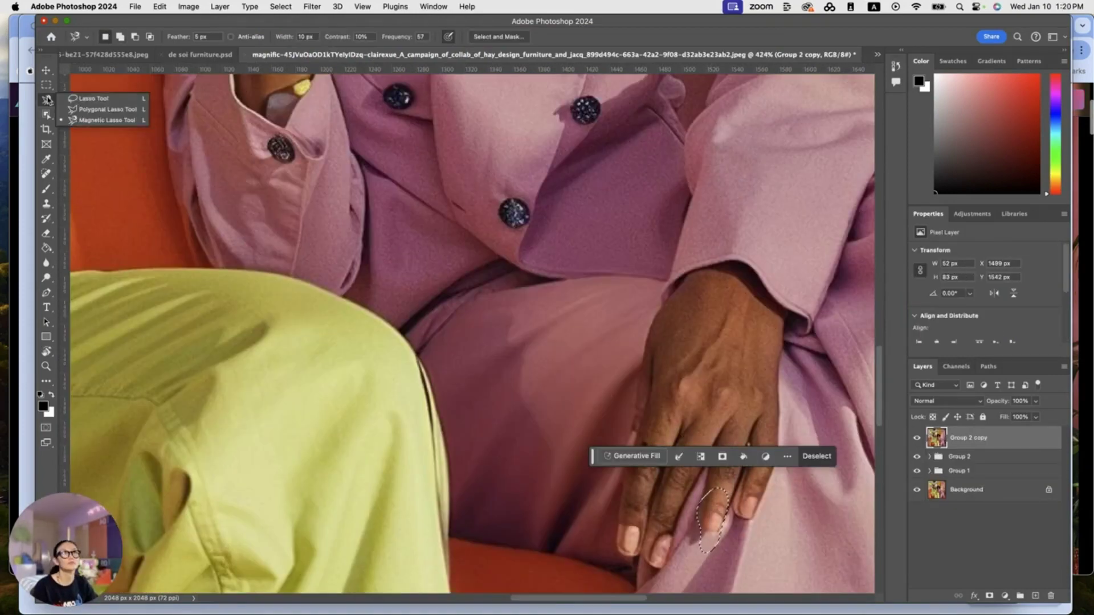
pyautogui.click(91, 103)
pyautogui.moveTo(695, 527); pyautogui.dragTo(706, 500)
pyautogui.click(829, 456)
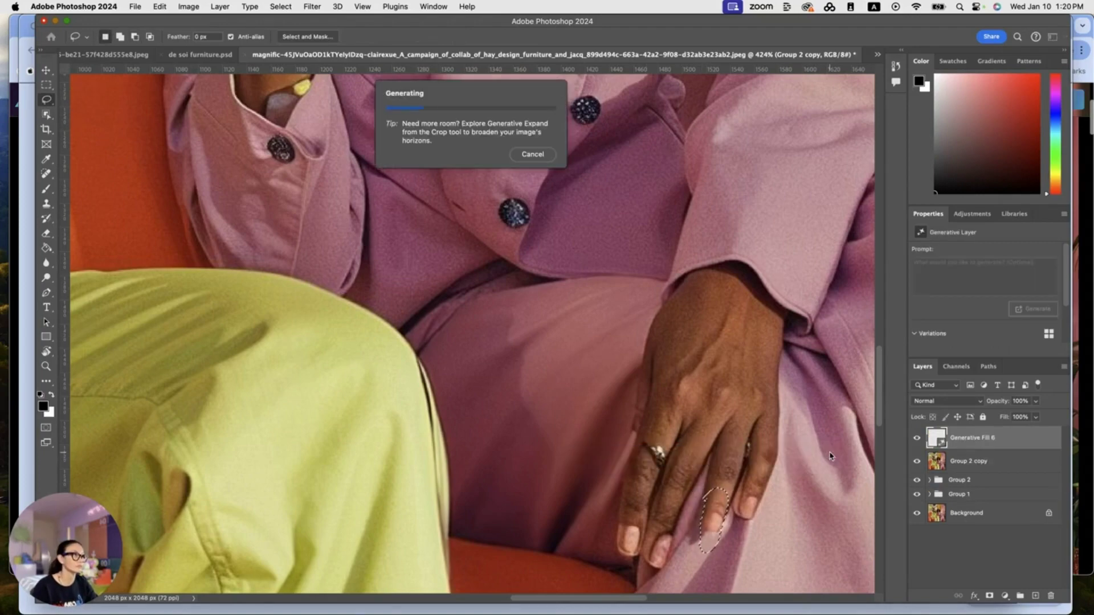
pyautogui.hotkey('ctrl', 'z')
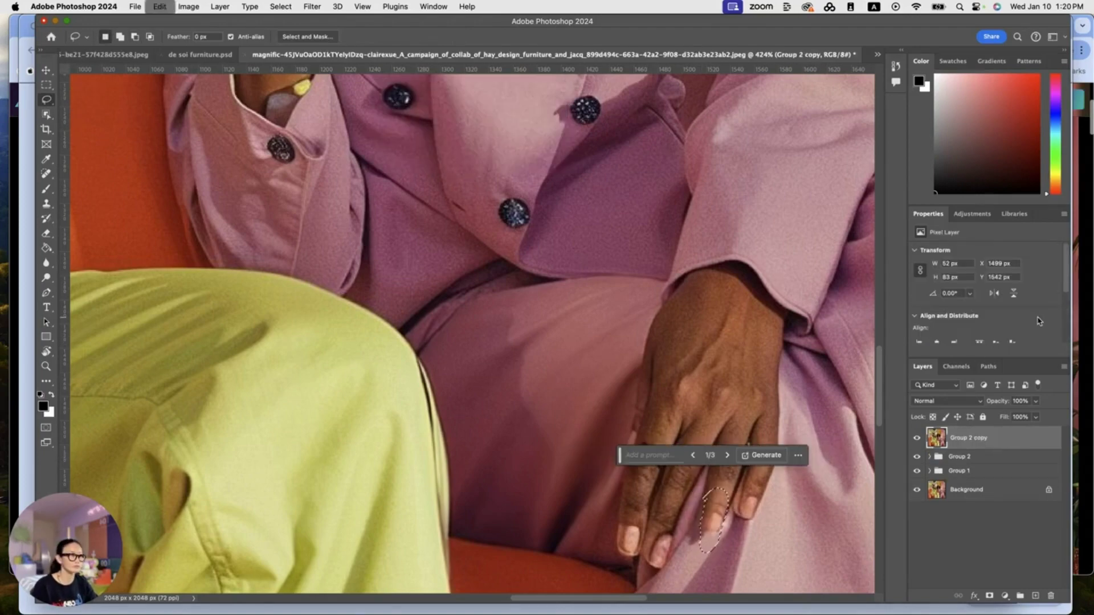
pyautogui.hotkey('ctrl', 'd')
# - Trace around the left woman's can with the Magnetic Lasso
pyautogui.scroll(-5, 783, 390)
pyautogui.scroll(3, 684, 416)
pyautogui.scroll(3, 590, 444)
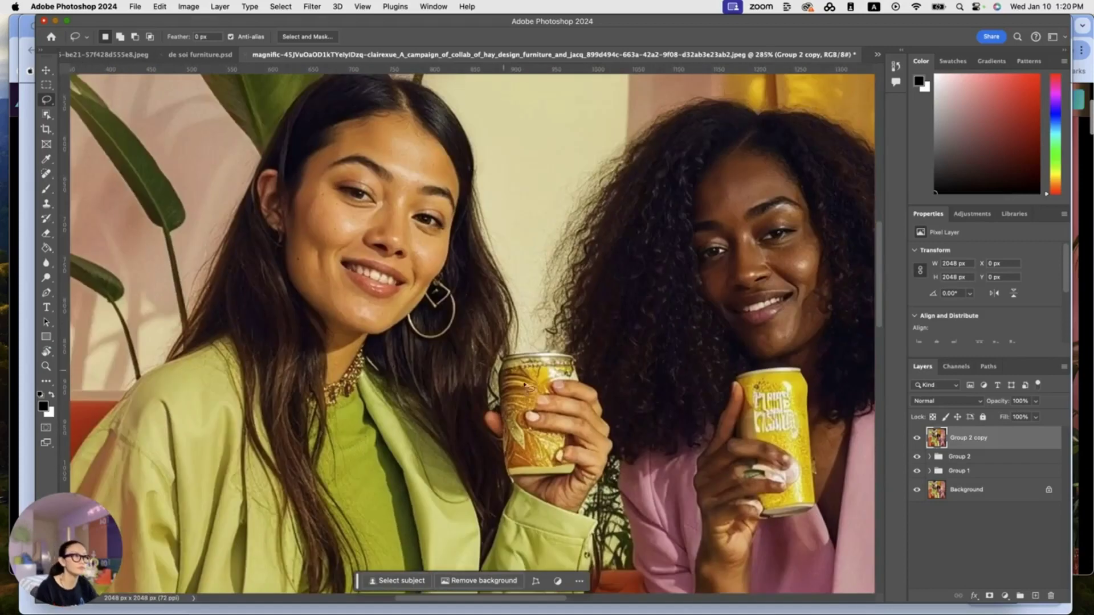
pyautogui.moveTo(554, 455); pyautogui.dragTo(552, 456)
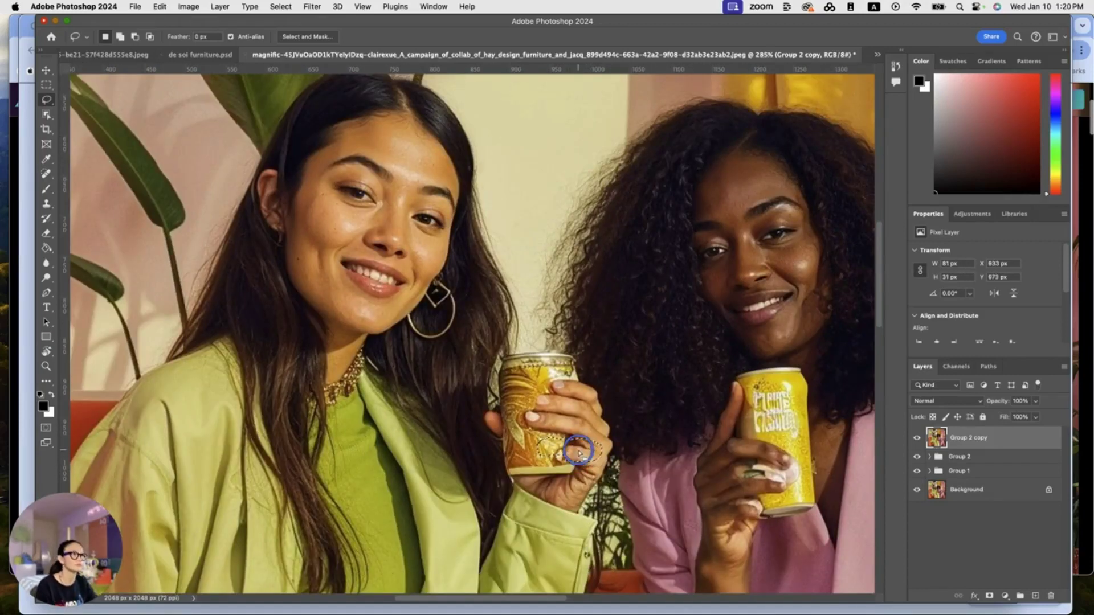
pyautogui.rightClick(46, 99)
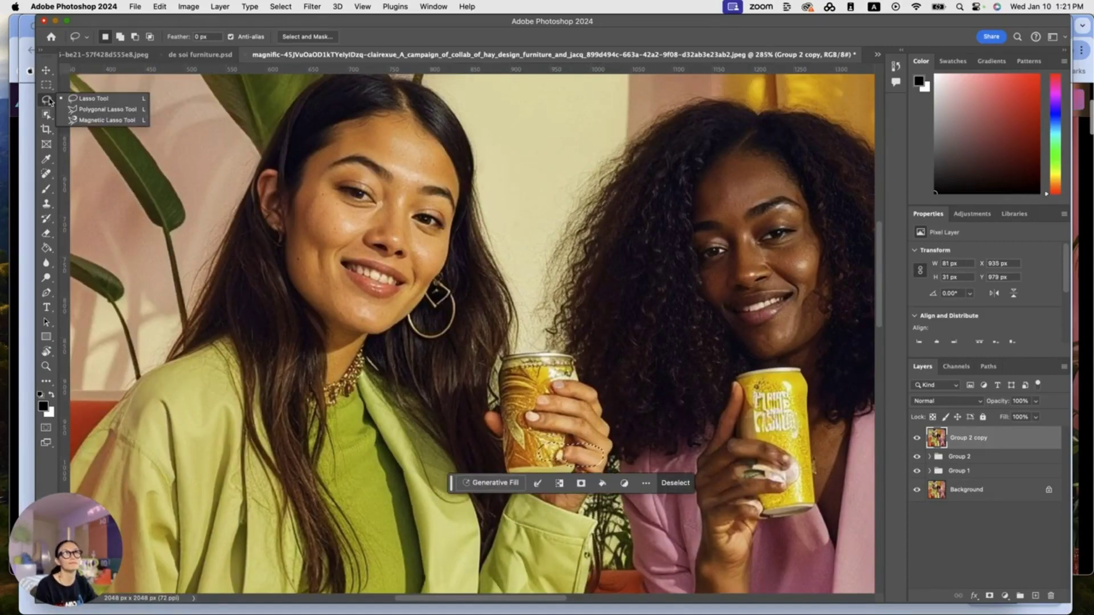
pyautogui.click(85, 126)
pyautogui.click(594, 445)
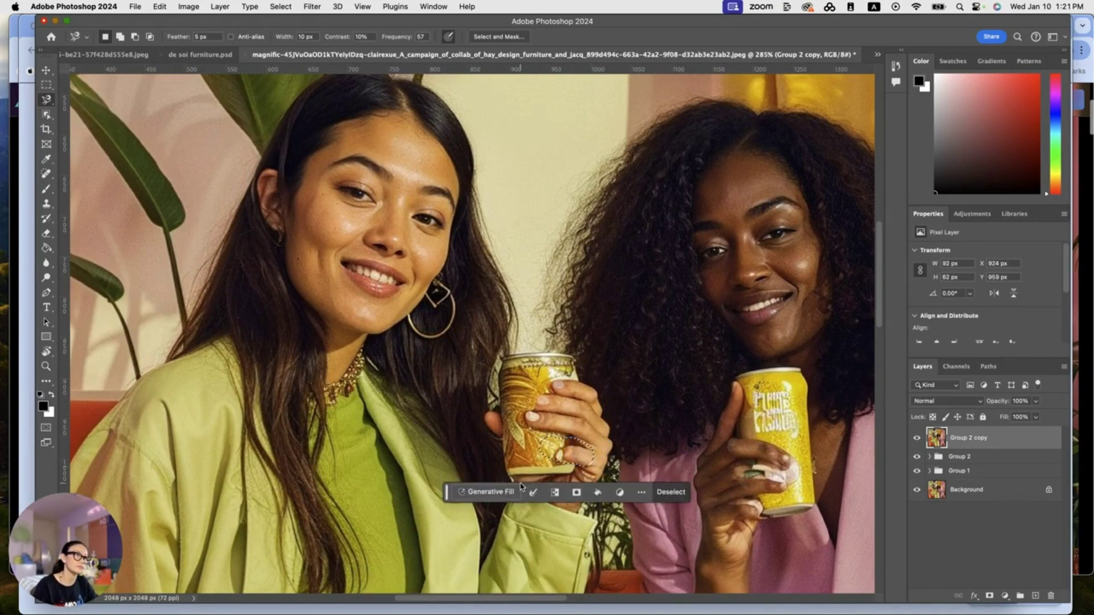
# - Generate a fill over the left woman's can and keep the third variation
pyautogui.click(487, 490)
pyautogui.click(677, 491)
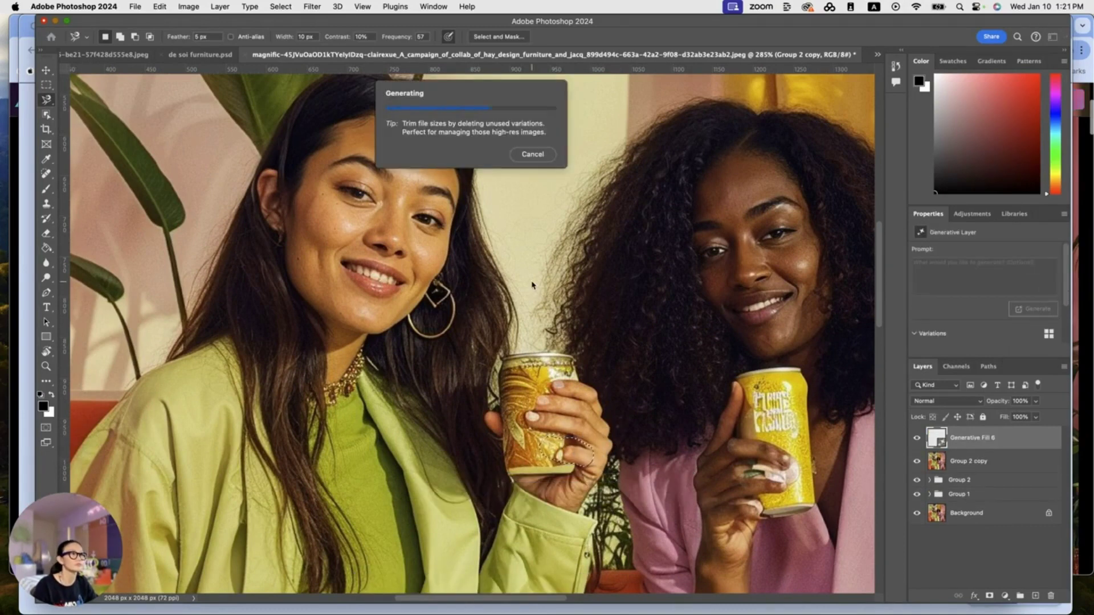
pyautogui.click(1041, 316)
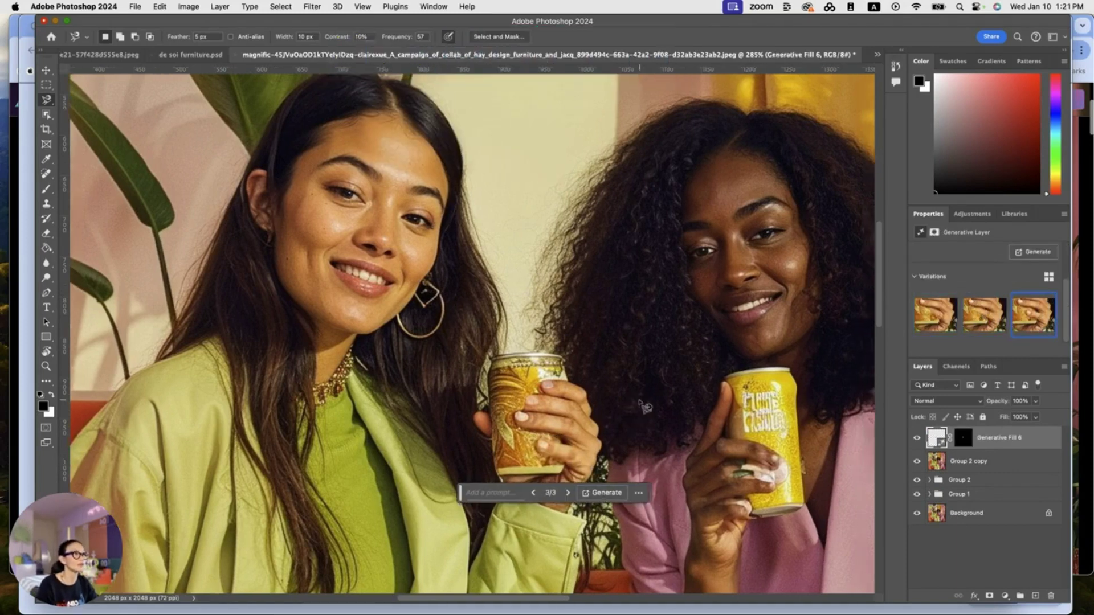
pyautogui.hscroll(3, 672, 467)
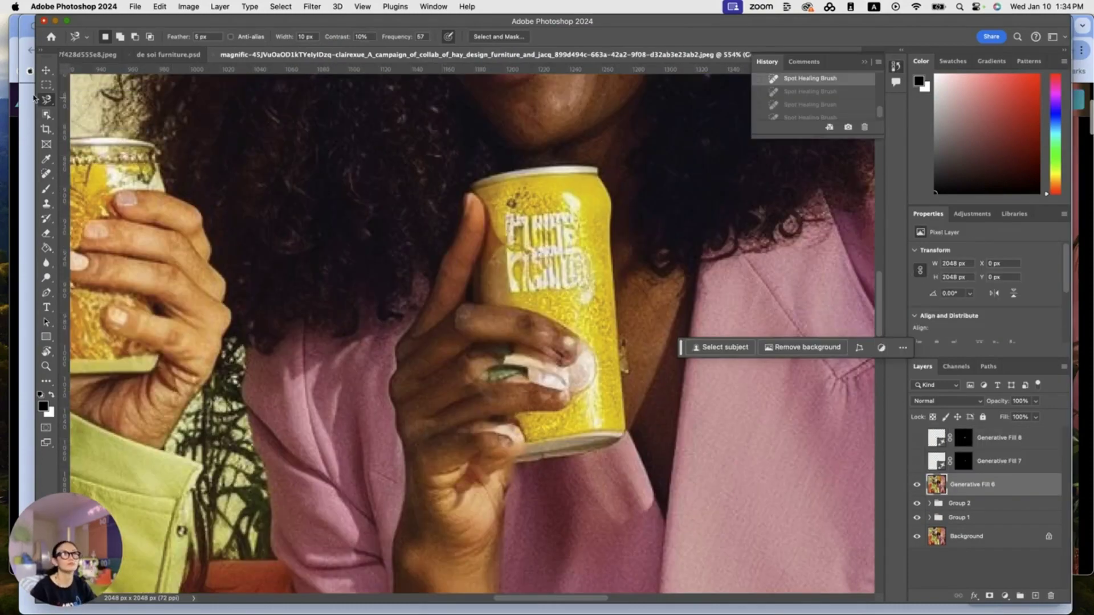
# - Lasso the smudged fingers on the yellow can and generate a 'three fingers' fill
pyautogui.click(438, 324)
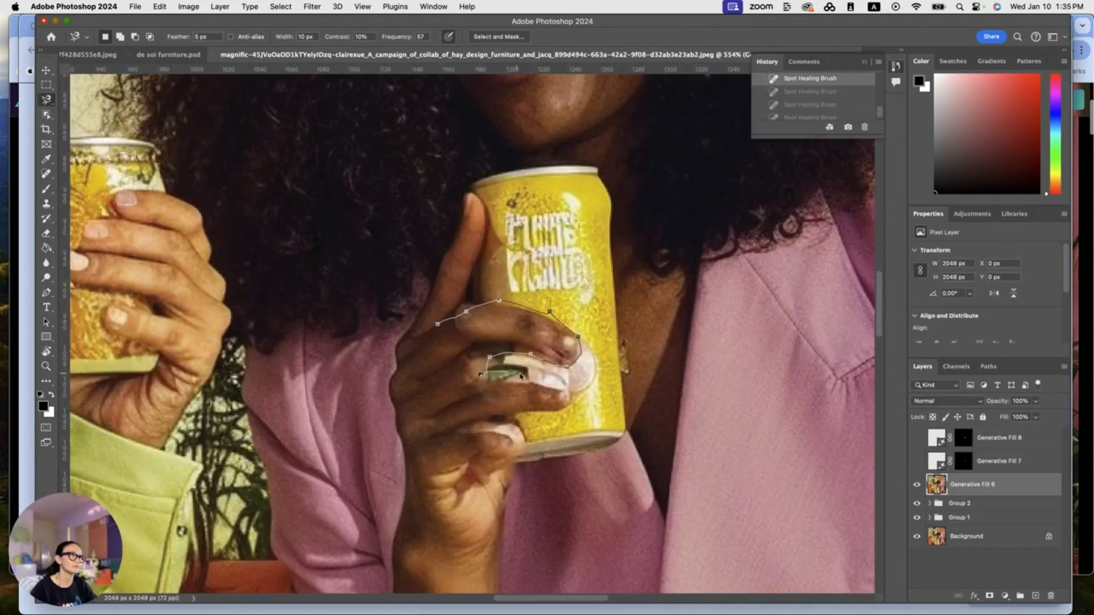
pyautogui.doubleClick(478, 466)
pyautogui.click(692, 348)
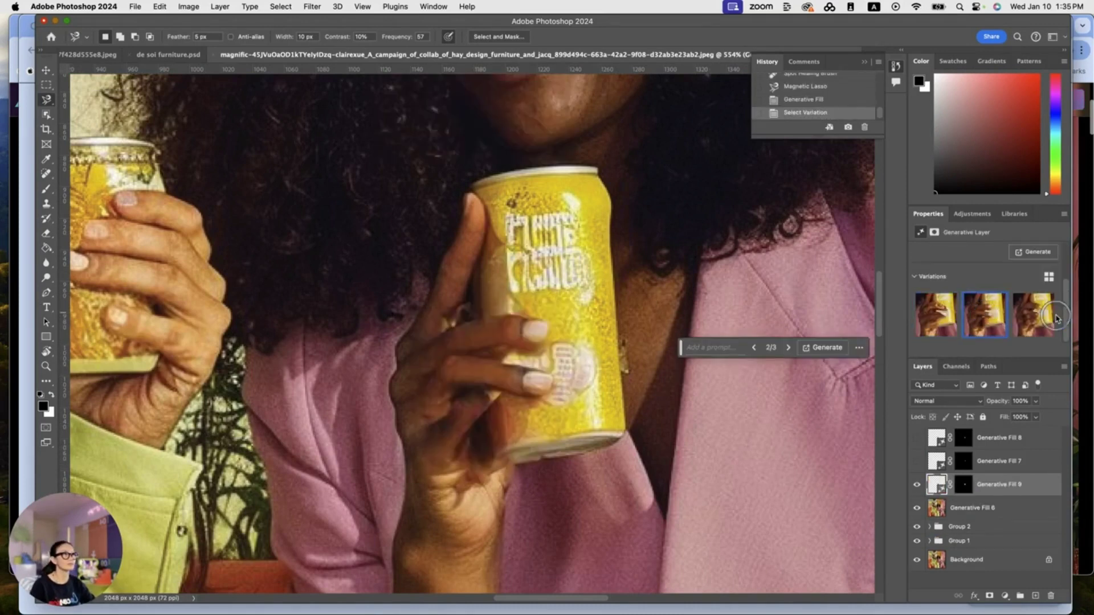
pyautogui.click(721, 347)
pyautogui.write('threw')
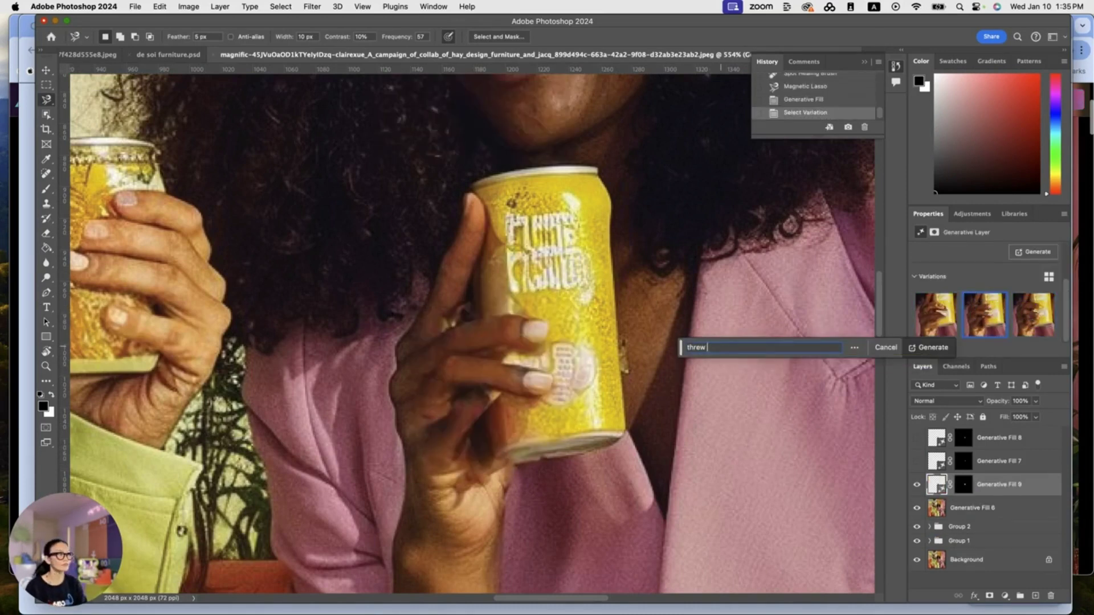
pyautogui.write('e fingers')
pyautogui.press('Return')
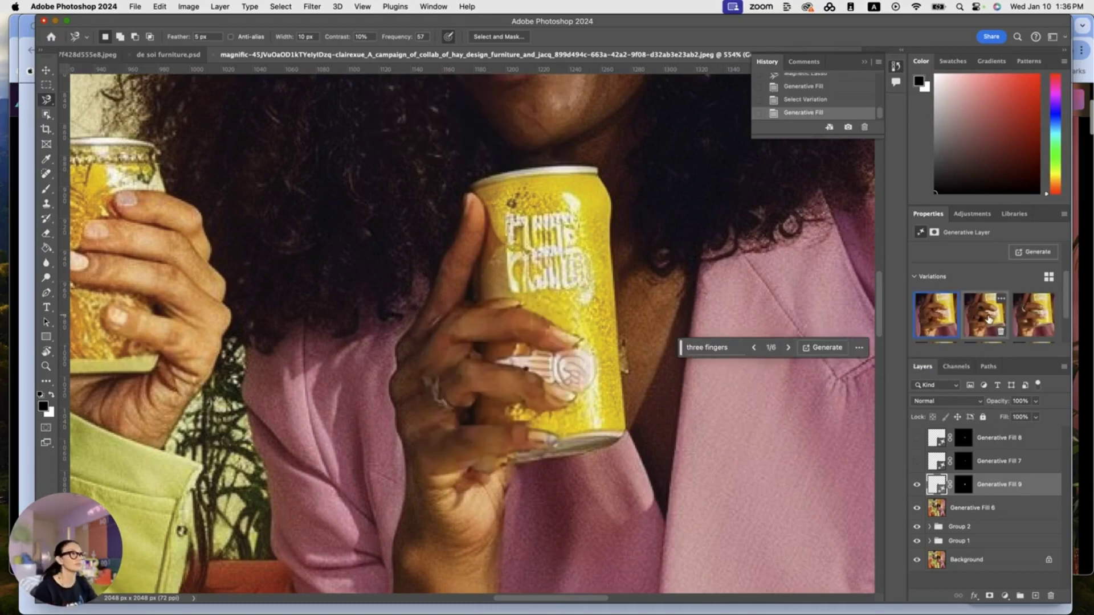
# - Compare the hand variations, generate another batch, then undo the fills
pyautogui.click(989, 319)
pyautogui.click(1040, 319)
pyautogui.click(823, 349)
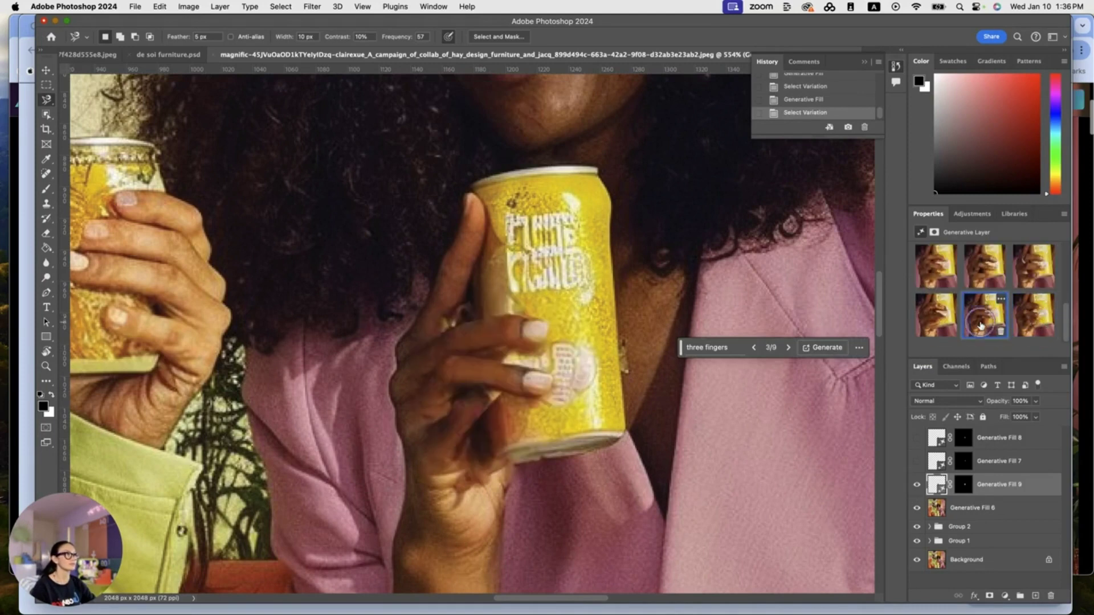
pyautogui.click(936, 320)
pyautogui.hotkey('ctrl', 'z')
pyautogui.hotkey('ctrl', 'z')
pyautogui.hotkey('ctrl', 'z')
pyautogui.click(435, 326)
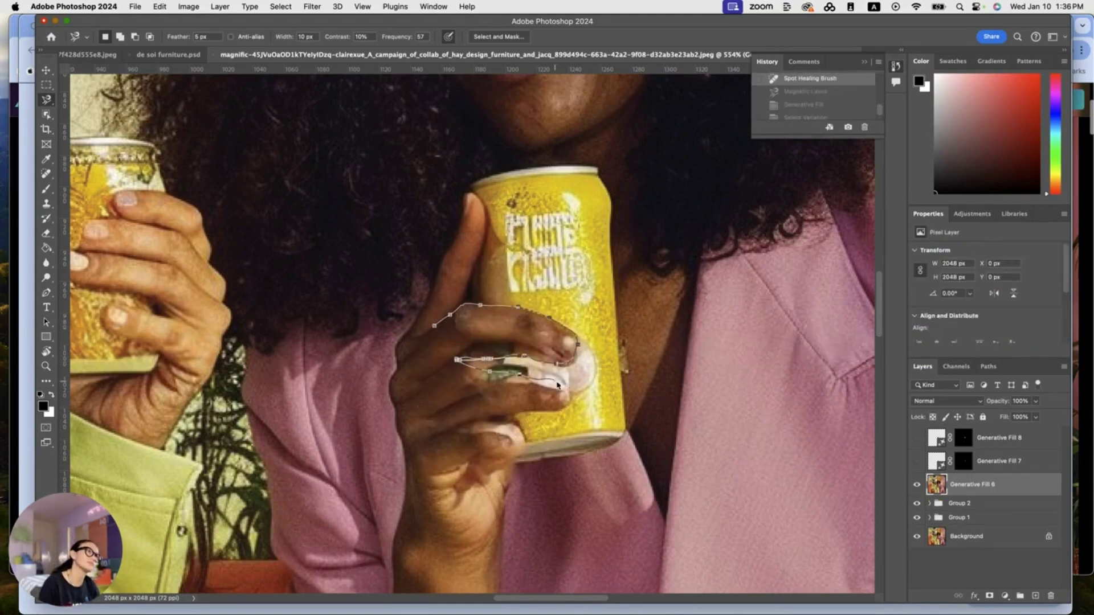
# - Re-outline the fingers and hand, regenerate 'three fingers', and choose variation 3
pyautogui.doubleClick(433, 402)
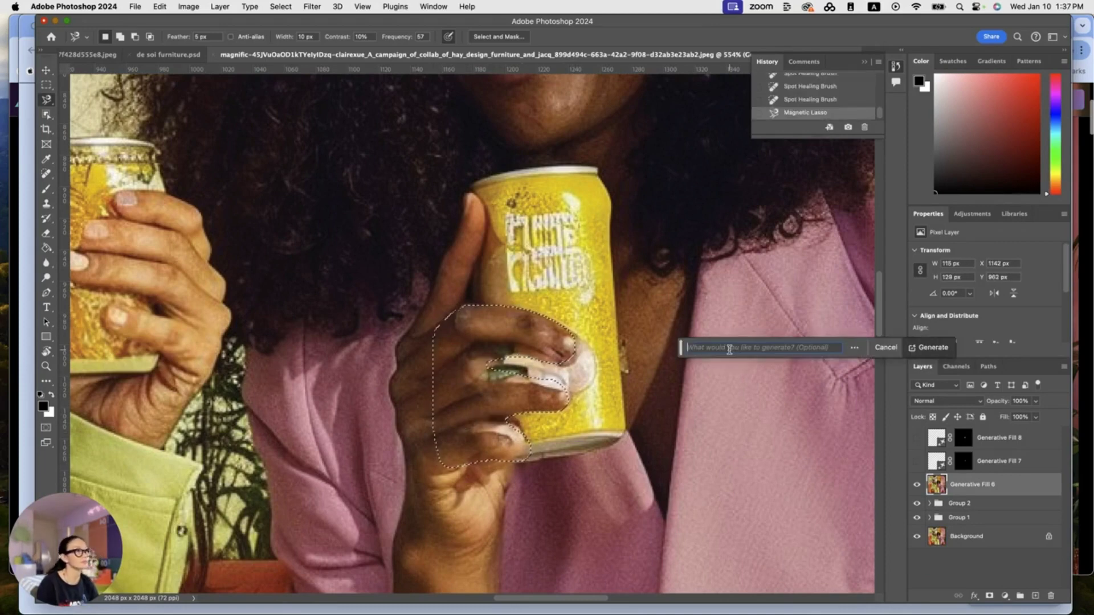
pyautogui.click(708, 347)
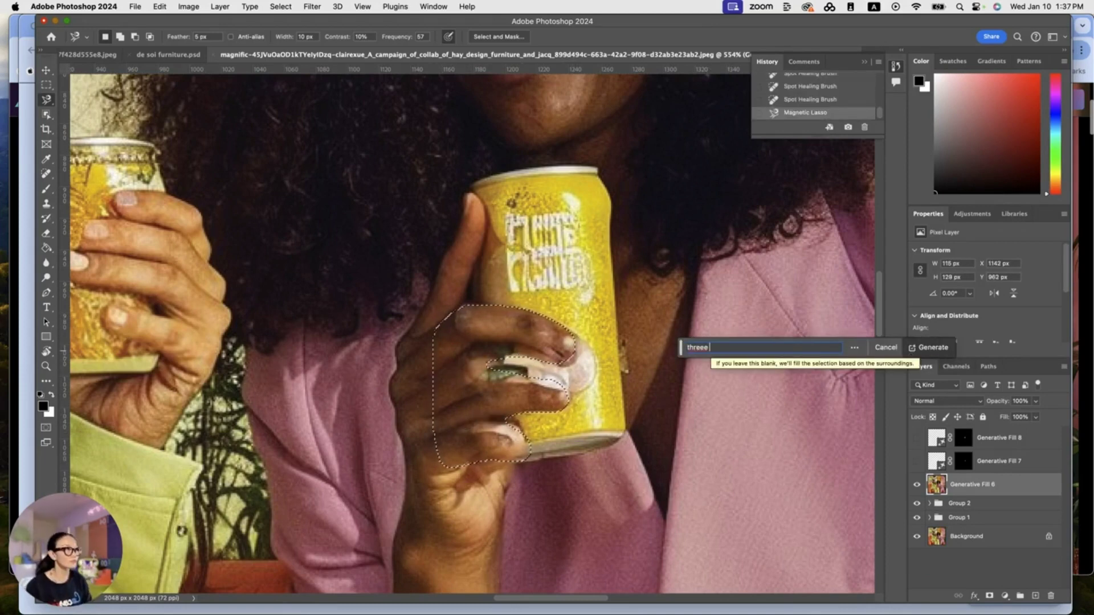
pyautogui.press('Return')
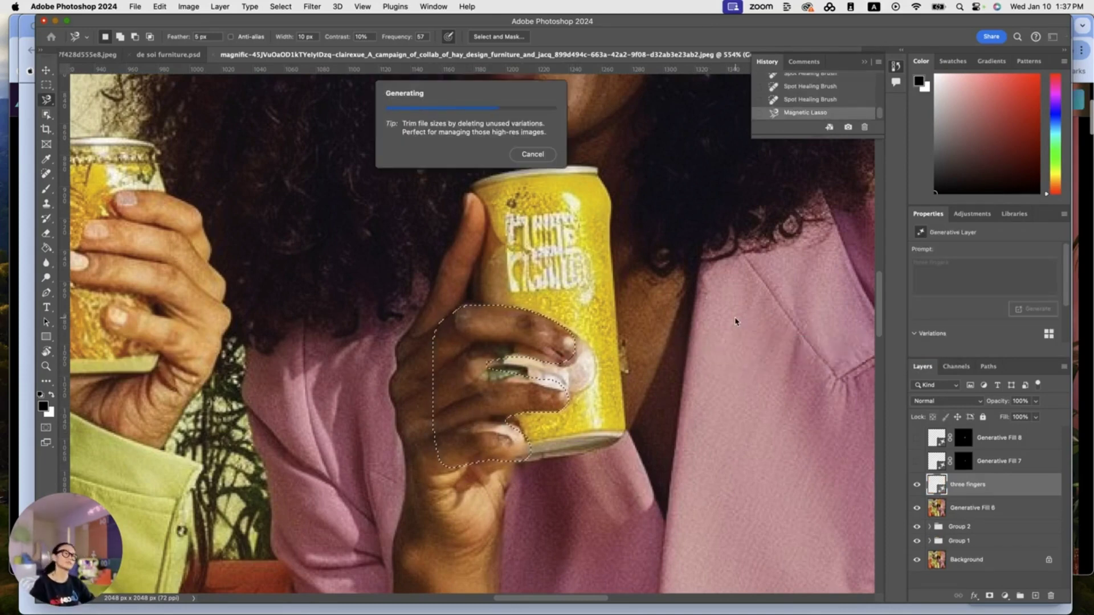
pyautogui.click(1032, 318)
pyautogui.click(820, 348)
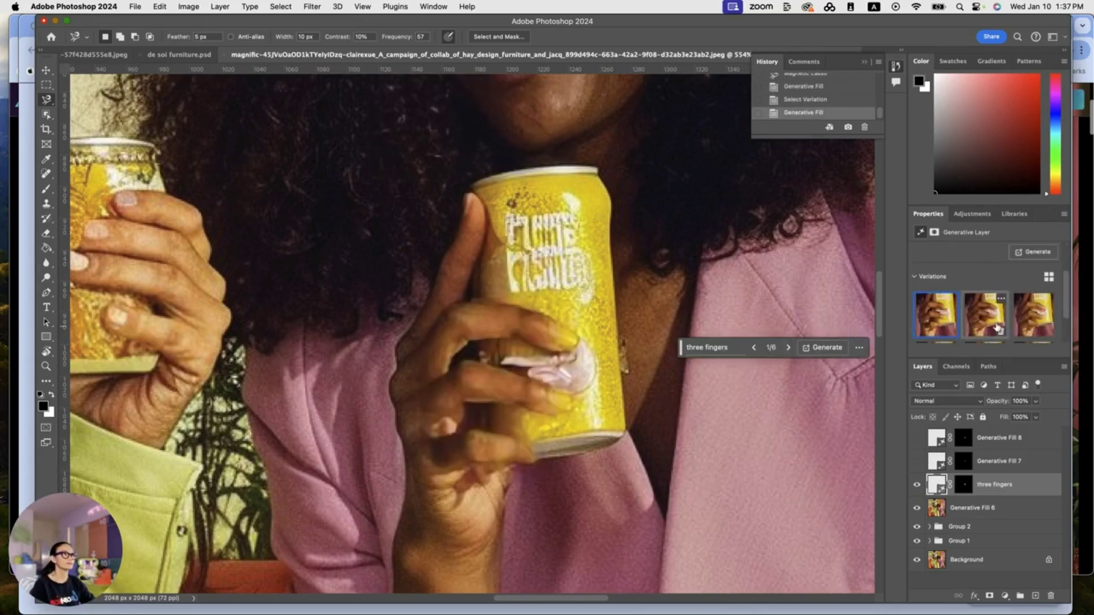
pyautogui.click(986, 315)
pyautogui.click(1036, 318)
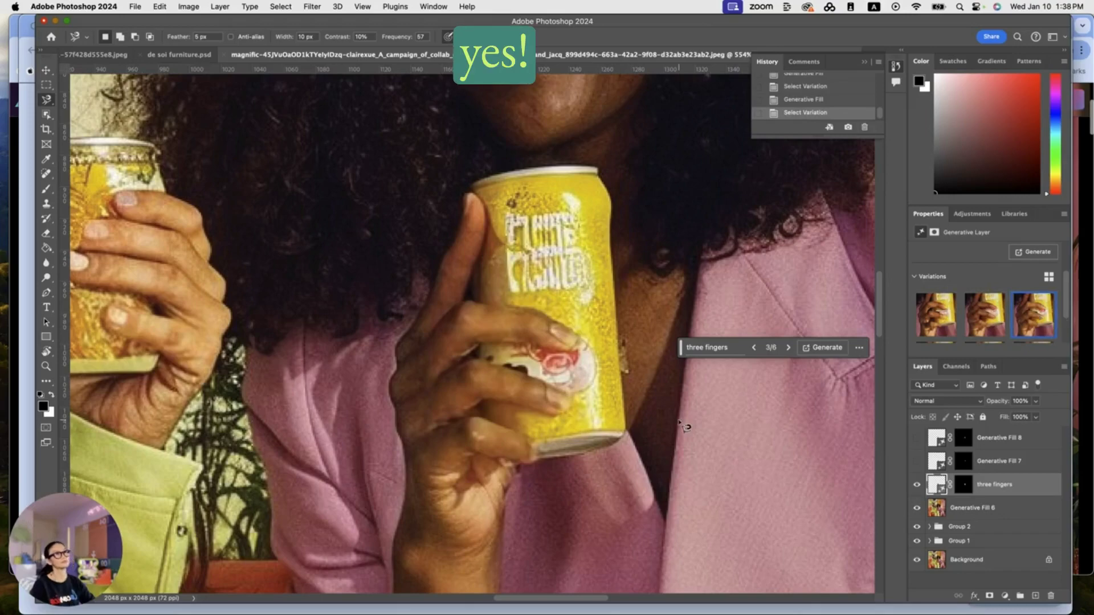
# - Show the older Generative Fill 8 result to compare it with the new hand
pyautogui.scroll(-5, 684, 424)
pyautogui.scroll(-3, 516, 430)
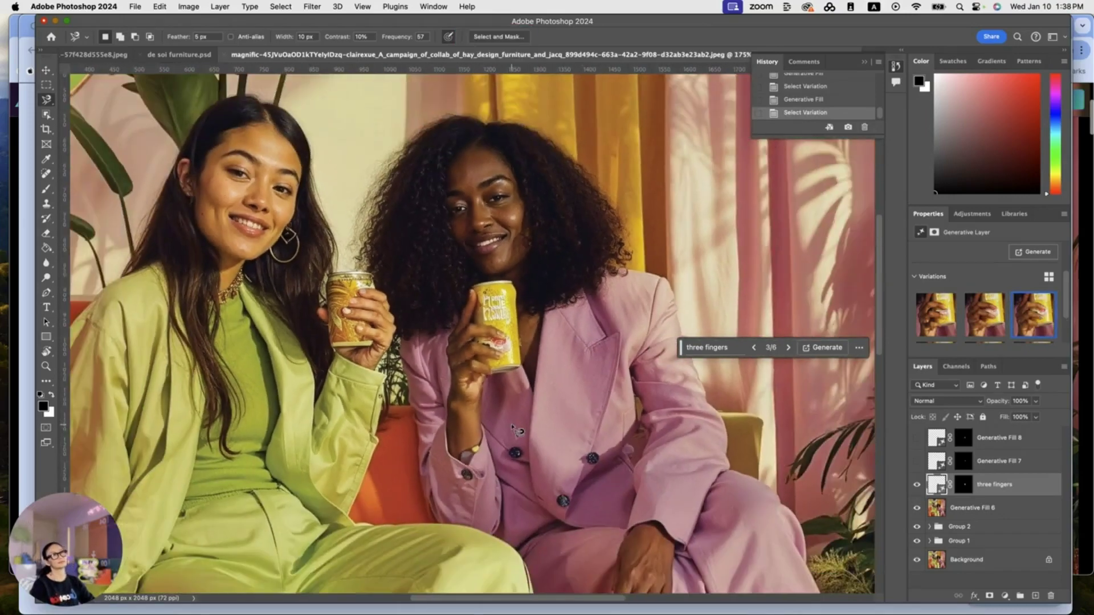
pyautogui.scroll(-2, 516, 430)
pyautogui.scroll(3, 516, 430)
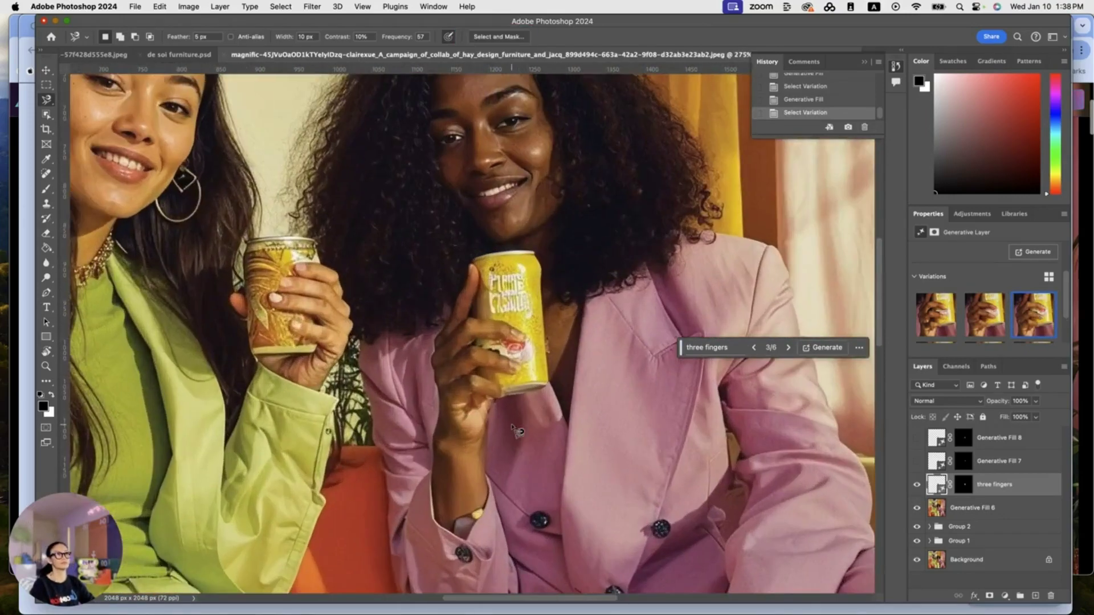
pyautogui.scroll(3, 516, 430)
pyautogui.scroll(2, 516, 430)
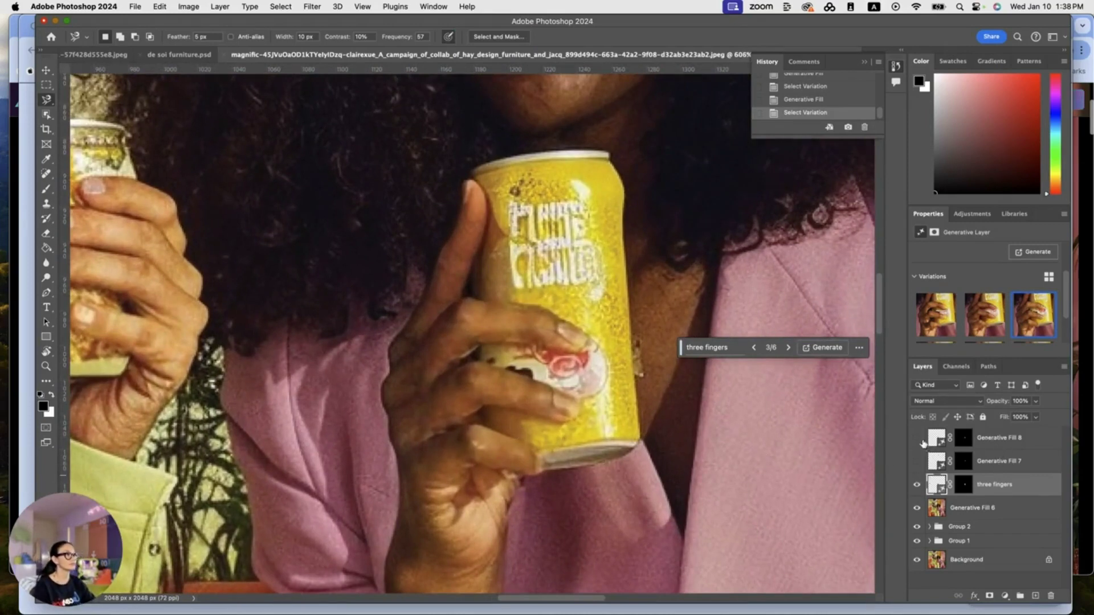
pyautogui.click(917, 439)
# - Hide and delete the unused Generative Fill 8 and 7 layers
pyautogui.click(917, 439)
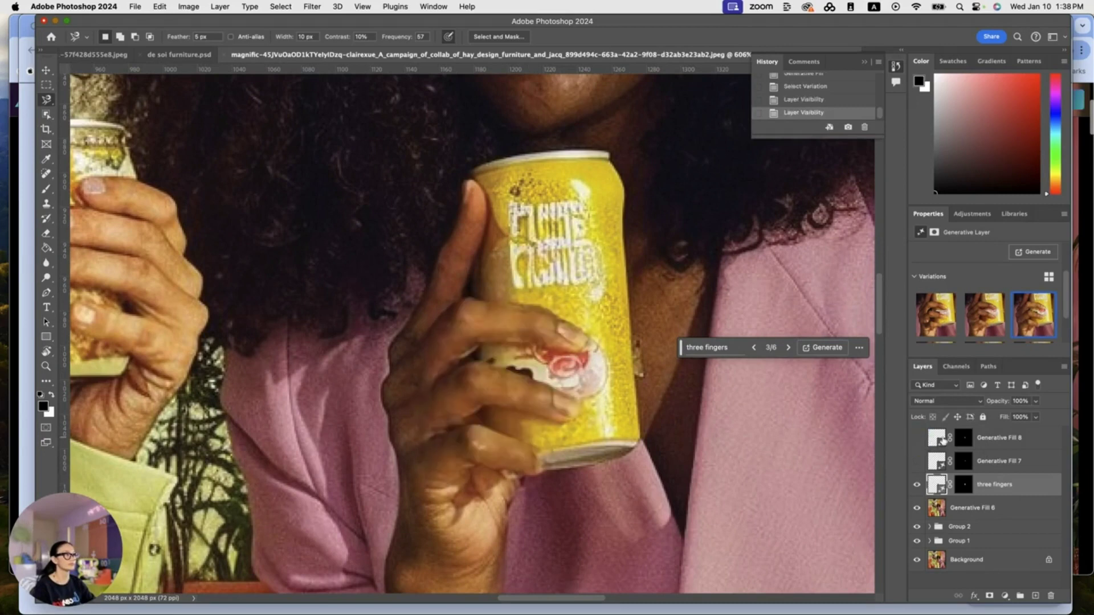
pyautogui.moveTo(983, 440); pyautogui.dragTo(1051, 596)
pyautogui.moveTo(996, 433); pyautogui.dragTo(1049, 596)
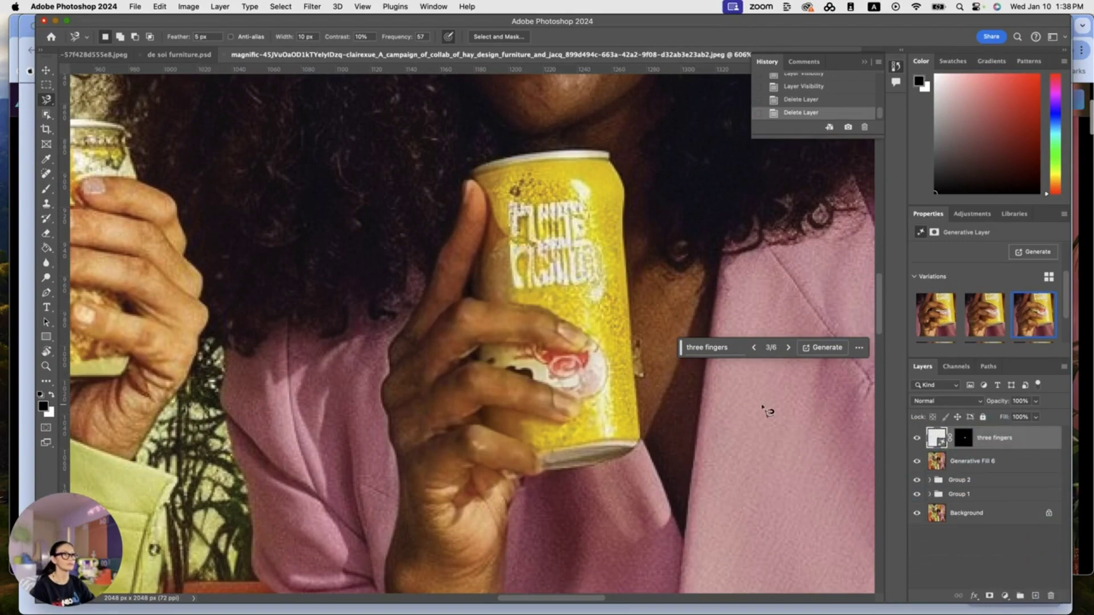
# - Merge the three fingers fill down into one pixel layer above Groups 2 and 1
pyautogui.press('super+minus')
pyautogui.press('super+minus')
pyautogui.press('super+minus')
pyautogui.scroll(-5, 505, 415)
pyautogui.scroll(2, 505, 414)
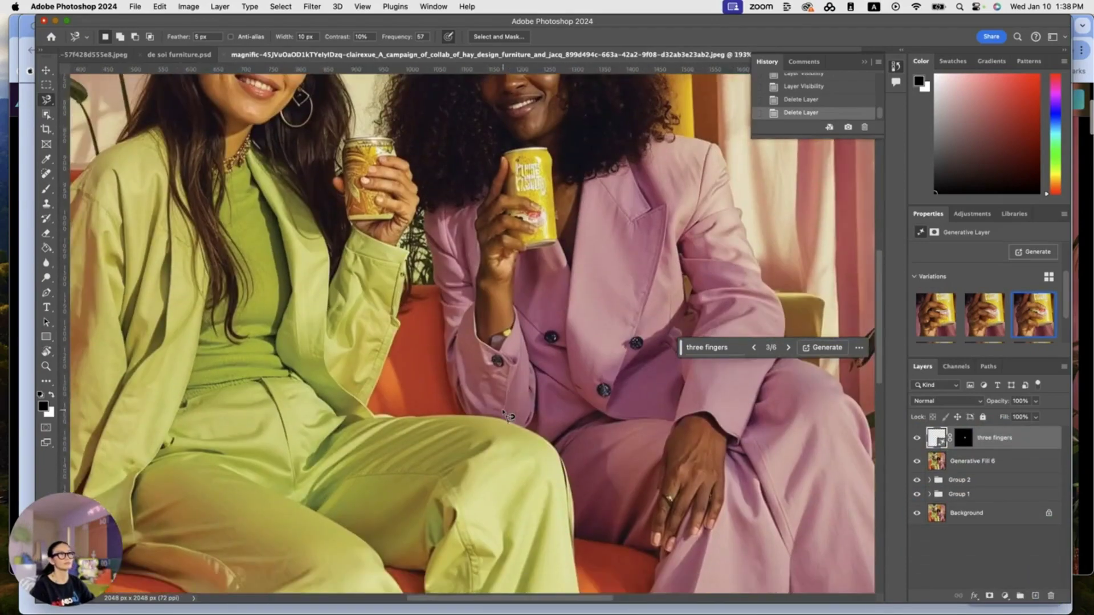
pyautogui.scroll(-3, 505, 415)
pyautogui.scroll(1, 504, 415)
pyautogui.press('super+e')
pyautogui.scroll(2, 505, 414)
pyautogui.scroll(3, 456, 416)
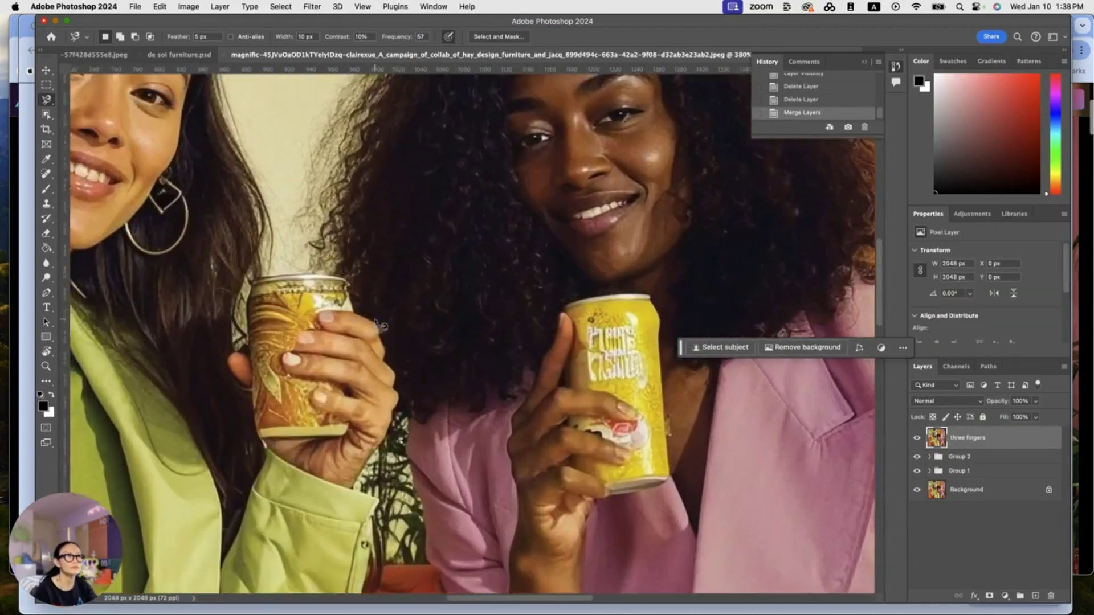
pyautogui.scroll(1, 424, 416)
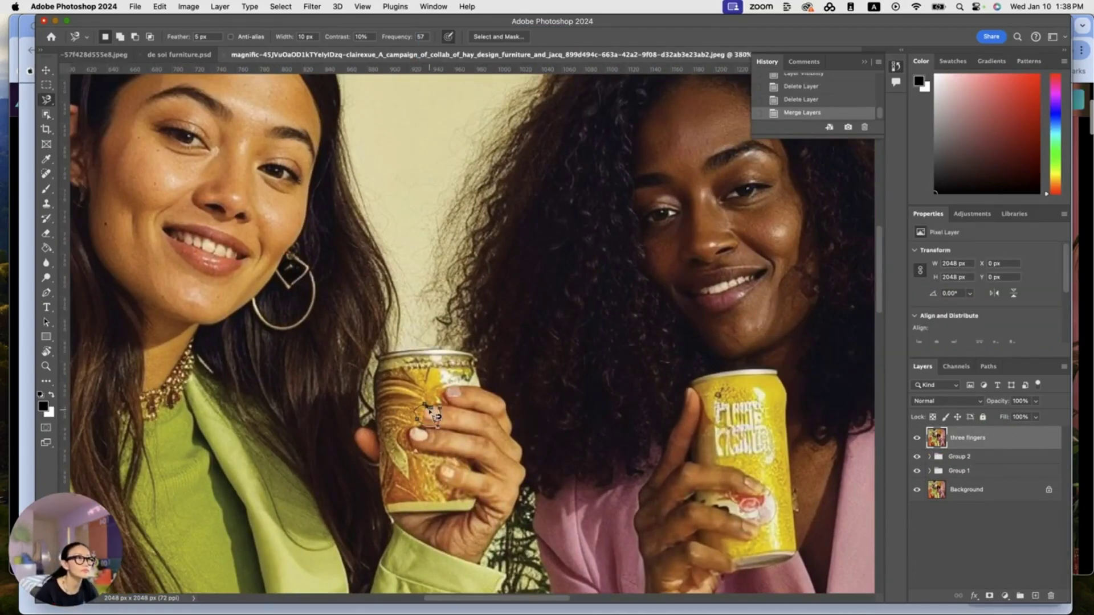
pyautogui.doubleClick(431, 414)
# - Lasso the fingertip on the left woman's gold can and regenerate it without a prompt
pyautogui.press('super+d')
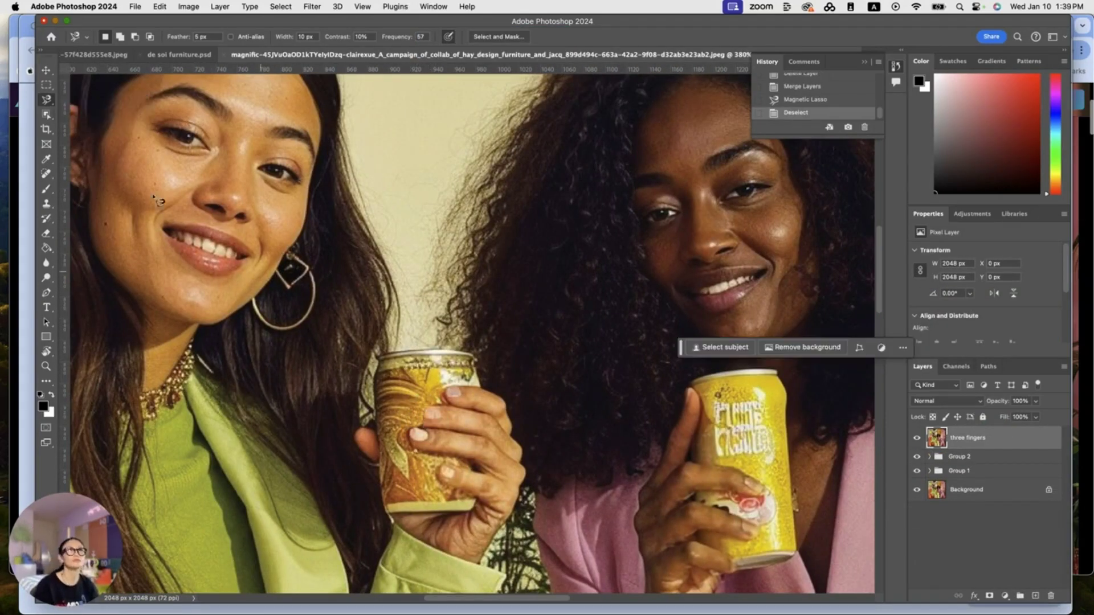
pyautogui.rightClick(47, 99)
pyautogui.click(94, 98)
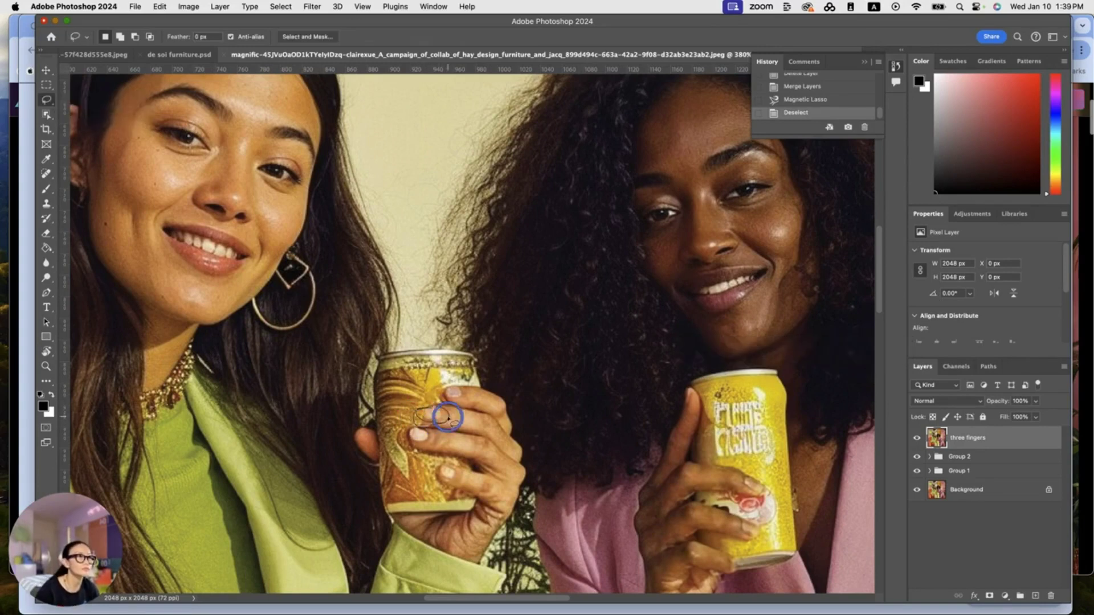
pyautogui.moveTo(447, 417); pyautogui.dragTo(444, 418)
pyautogui.click(721, 349)
pyautogui.press('Return')
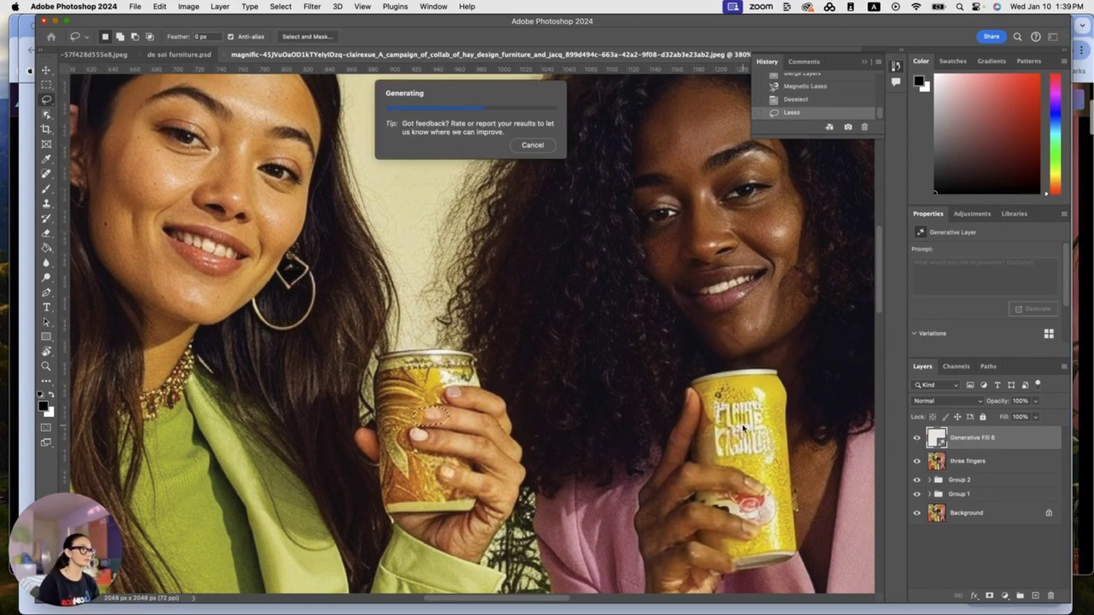
pyautogui.click(819, 352)
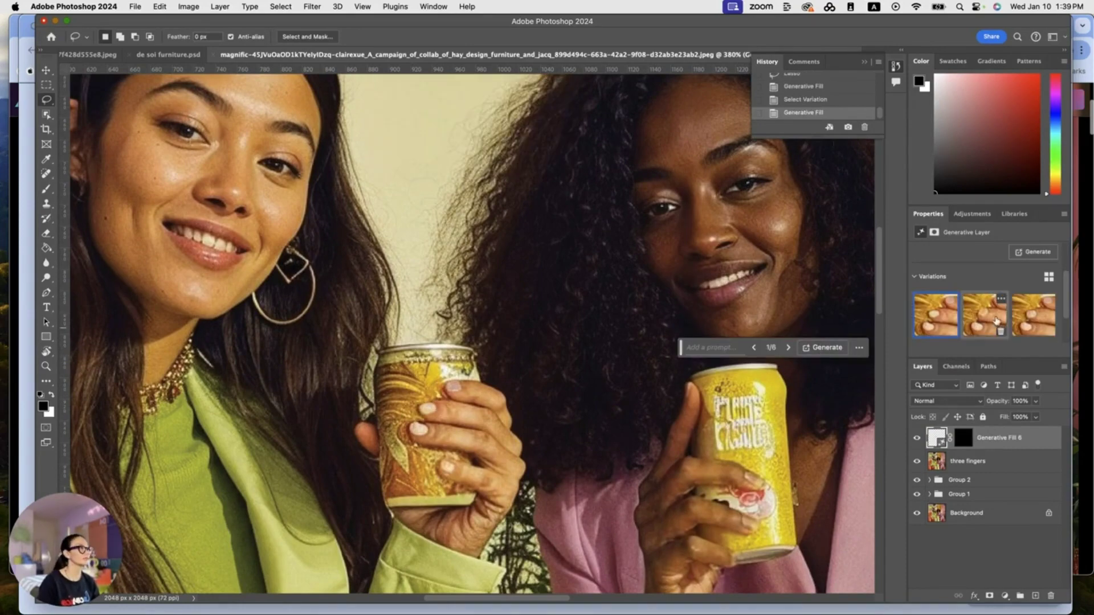
pyautogui.press('super+0')
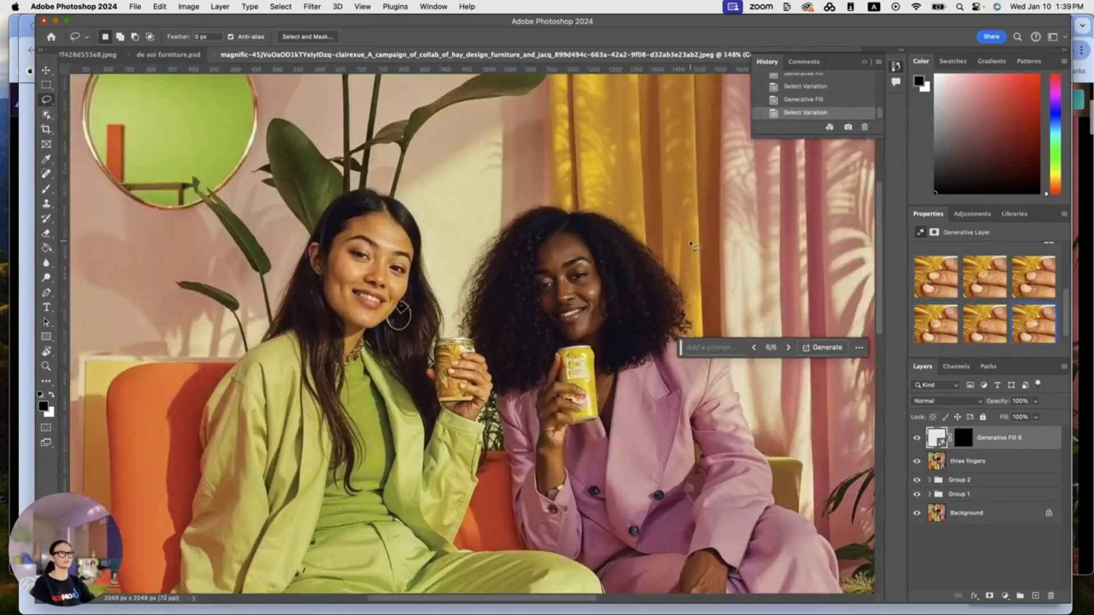
# - Generate fills beside the ring finger of the resting hand, then undo the extra results
pyautogui.scroll(3, 735, 454)
pyautogui.scroll(5, 649, 479)
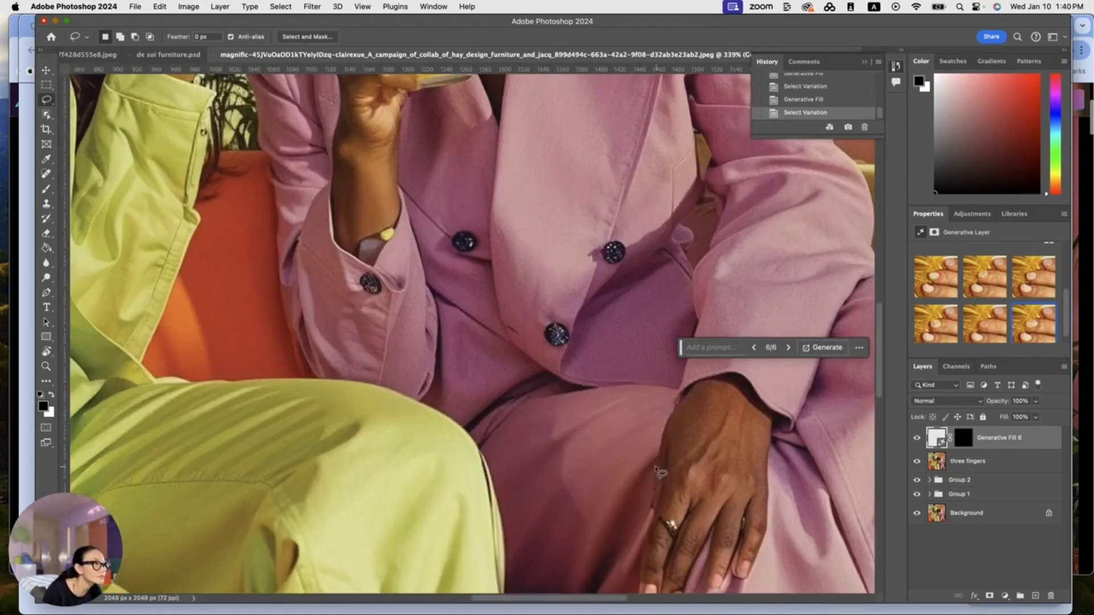
pyautogui.moveTo(656, 472); pyautogui.dragTo(649, 516)
pyautogui.click(712, 348)
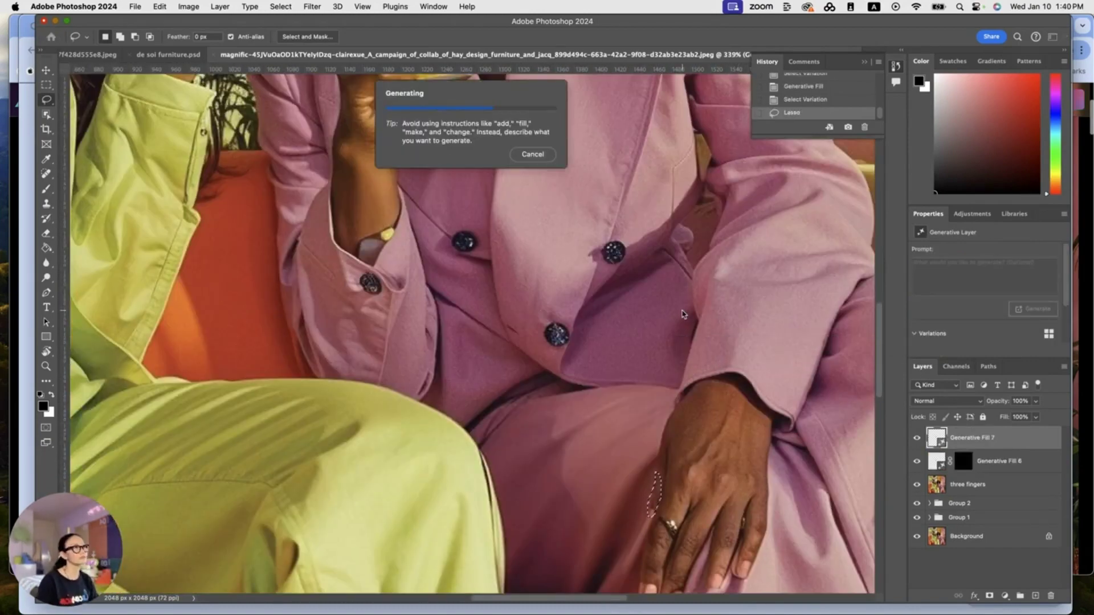
pyautogui.click(850, 347)
pyautogui.click(883, 347)
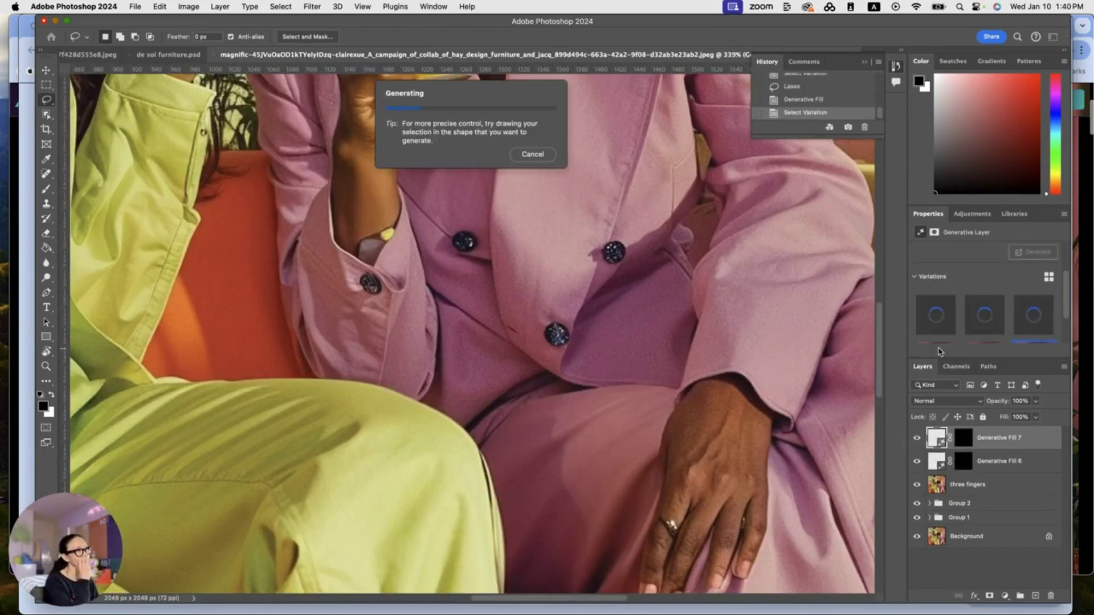
pyautogui.scroll(-3, 809, 507)
pyautogui.moveTo(662, 388); pyautogui.dragTo(655, 377)
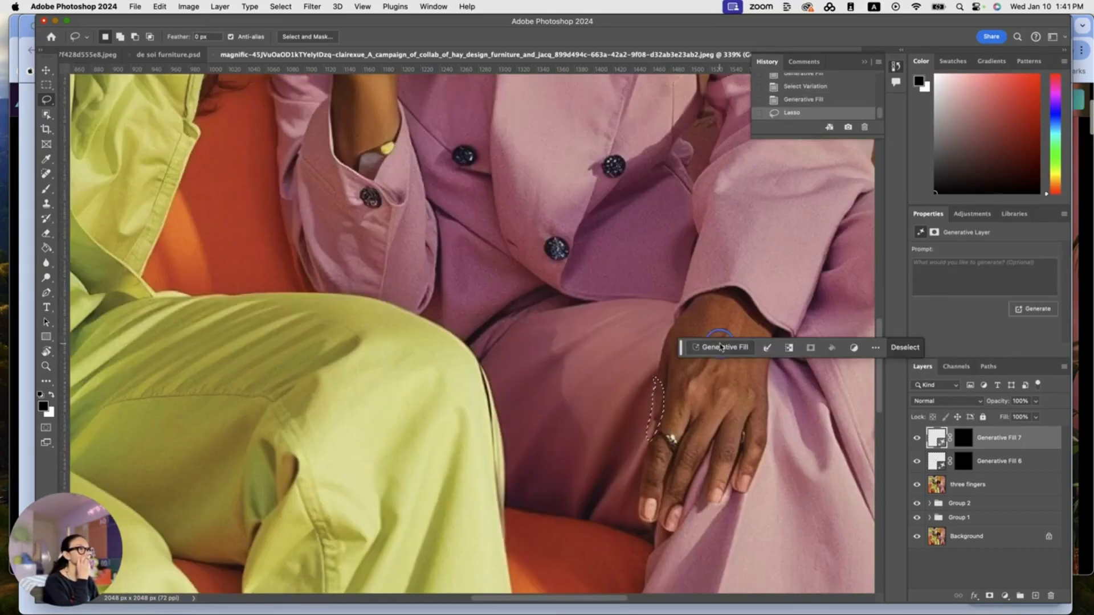
pyautogui.click(721, 348)
pyautogui.press('super+z')
pyautogui.press('super+z')
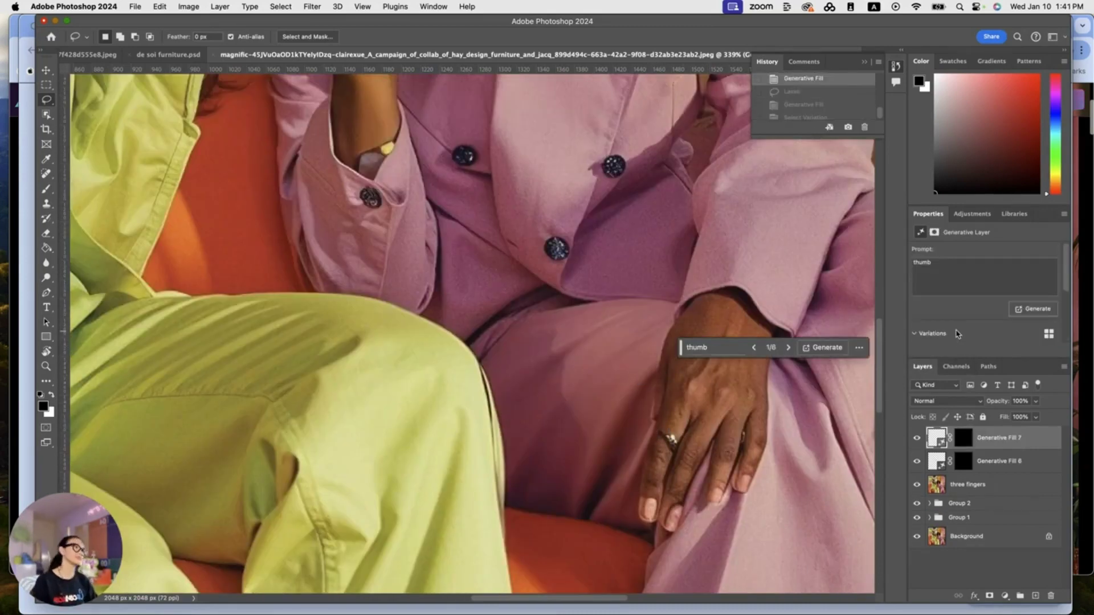
pyautogui.click(658, 523)
# - Regenerate two malformed fingertips on the hand resting on the pink trousers
pyautogui.moveTo(658, 523); pyautogui.dragTo(664, 530)
pyautogui.click(720, 344)
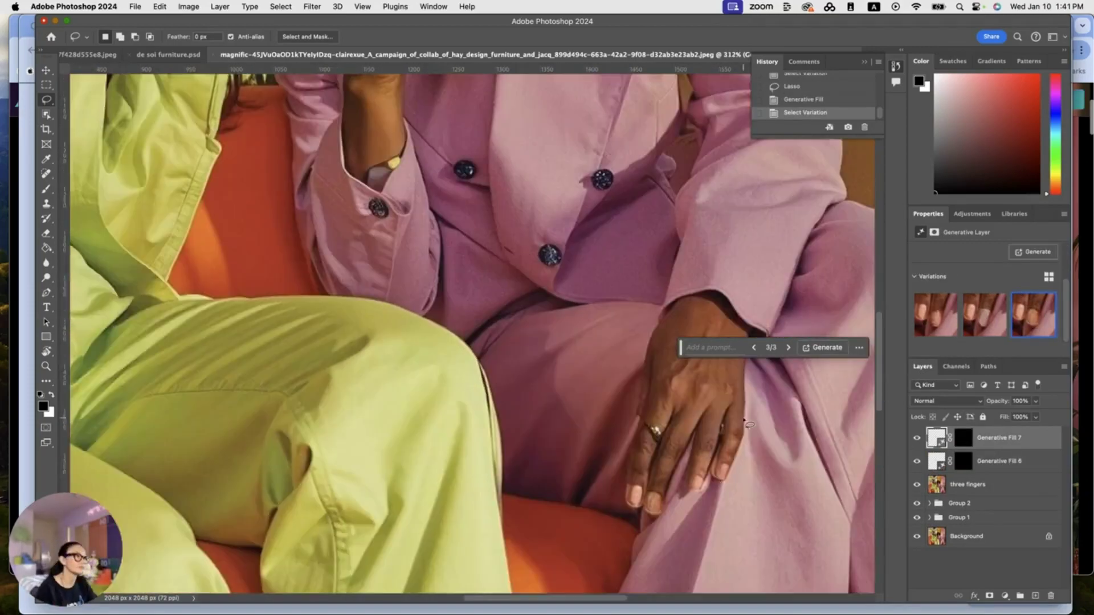
pyautogui.moveTo(724, 463)
pyautogui.mouseDown()
pyautogui.moveTo(611, 473)
pyautogui.moveTo(630, 466)
pyautogui.mouseUp()
pyautogui.press('super+d')
pyautogui.click(608, 460)
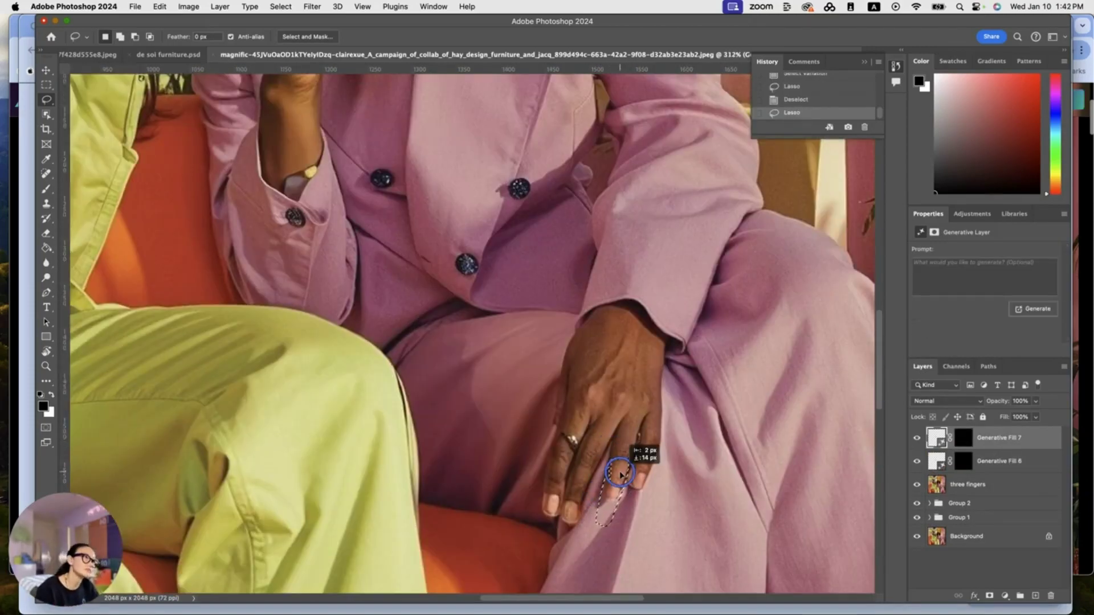
pyautogui.click(712, 349)
pyautogui.click(935, 350)
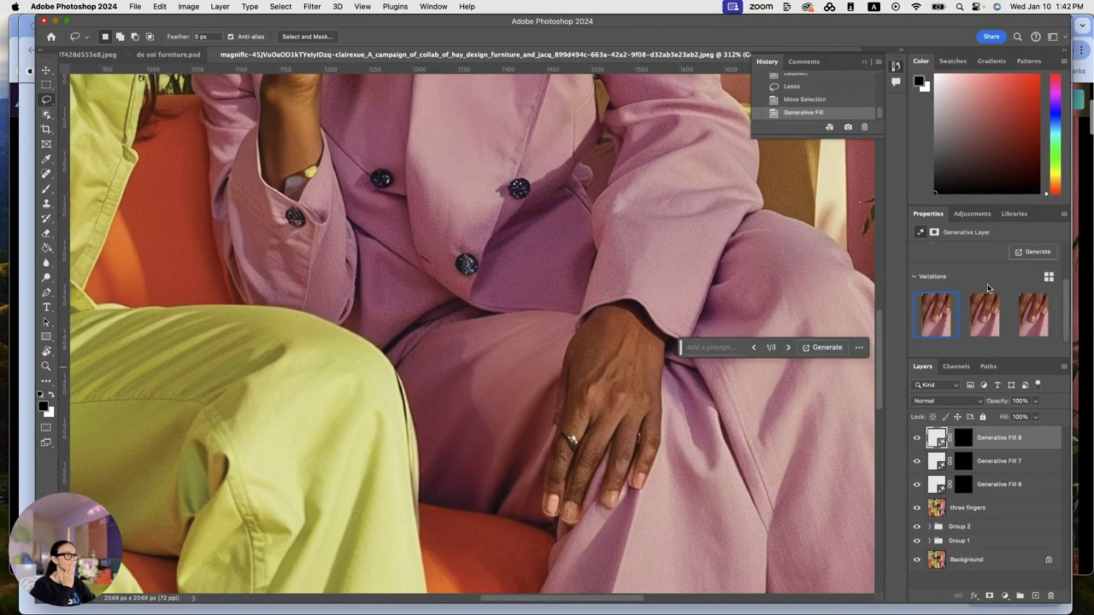
pyautogui.press('h')
pyautogui.click(593, 519)
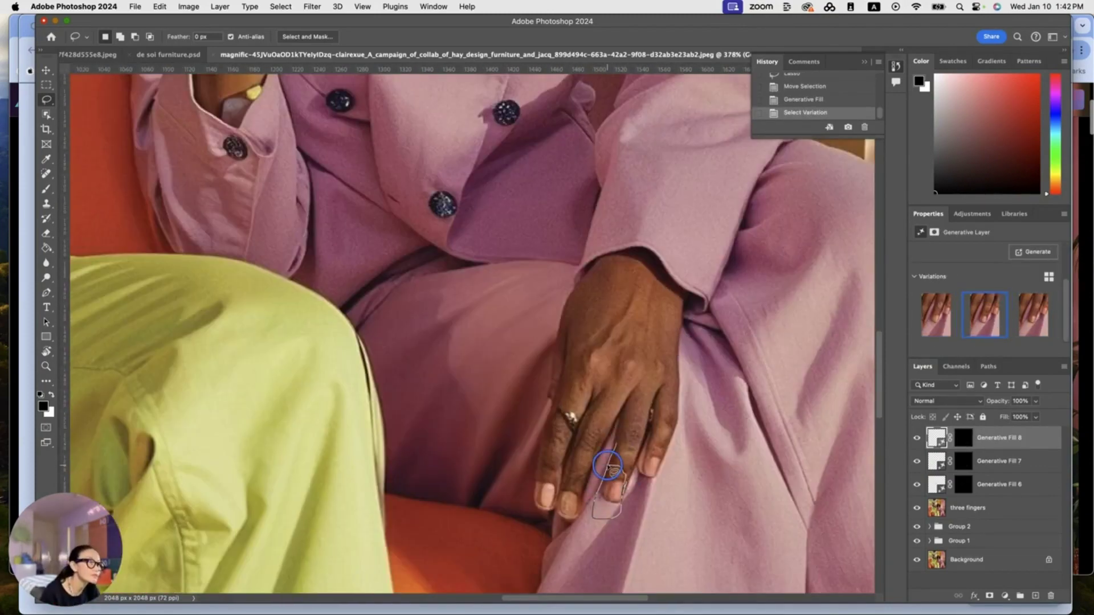
# - Regenerate the fingertip that still looks wrong, choosing the second variation
pyautogui.moveTo(607, 467); pyautogui.dragTo(615, 447)
pyautogui.moveTo(611, 515); pyautogui.dragTo(621, 447)
pyautogui.click(712, 349)
pyautogui.click(935, 350)
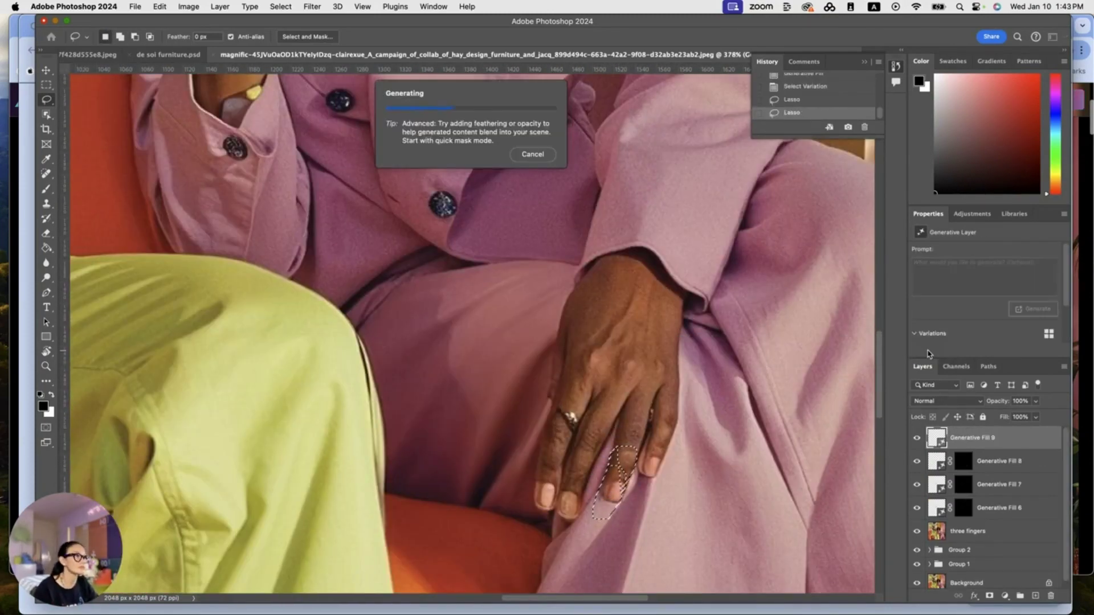
pyautogui.click(1004, 319)
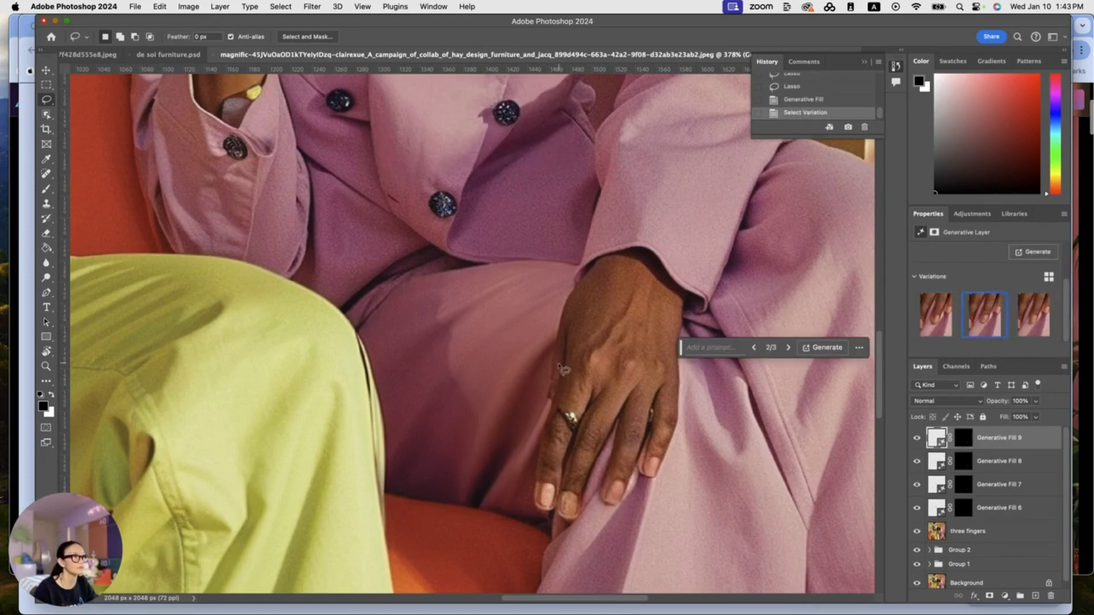
# - Cancel the extra ring-finger fill and clear the selection
pyautogui.moveTo(557, 378); pyautogui.dragTo(549, 383)
pyautogui.click(712, 348)
pyautogui.press('Return')
pyautogui.press('Escape')
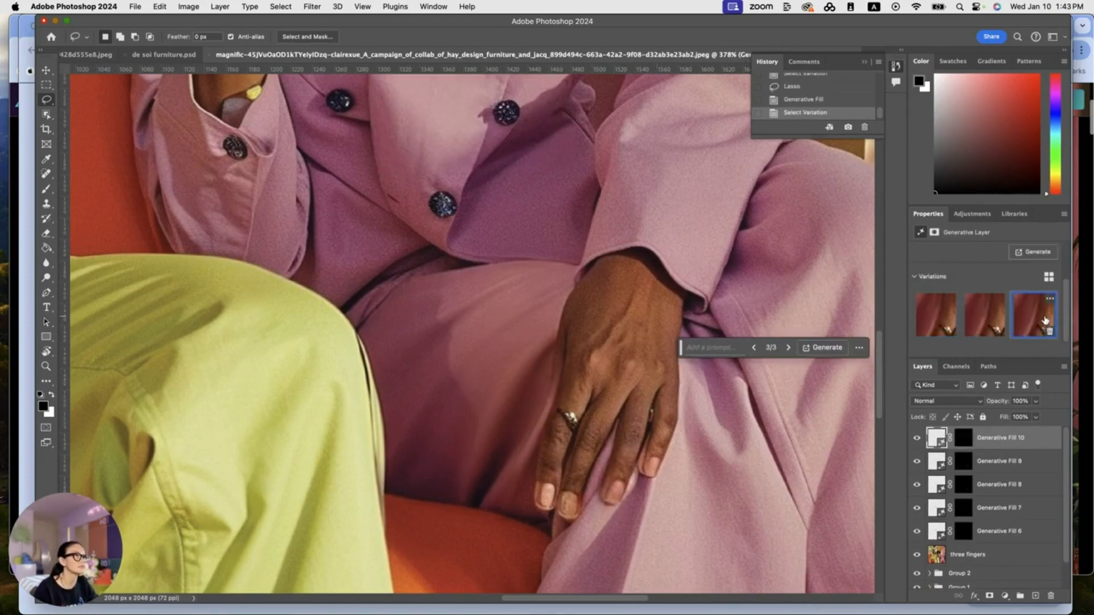
pyautogui.hotkey('ctrl', 'd')
# - Merge the finger-fix layers down to 'three fingers' into one Generative Fill 9 layer
pyautogui.hotkey('shift', 'l')
pyautogui.hotkey('shift', 'l')
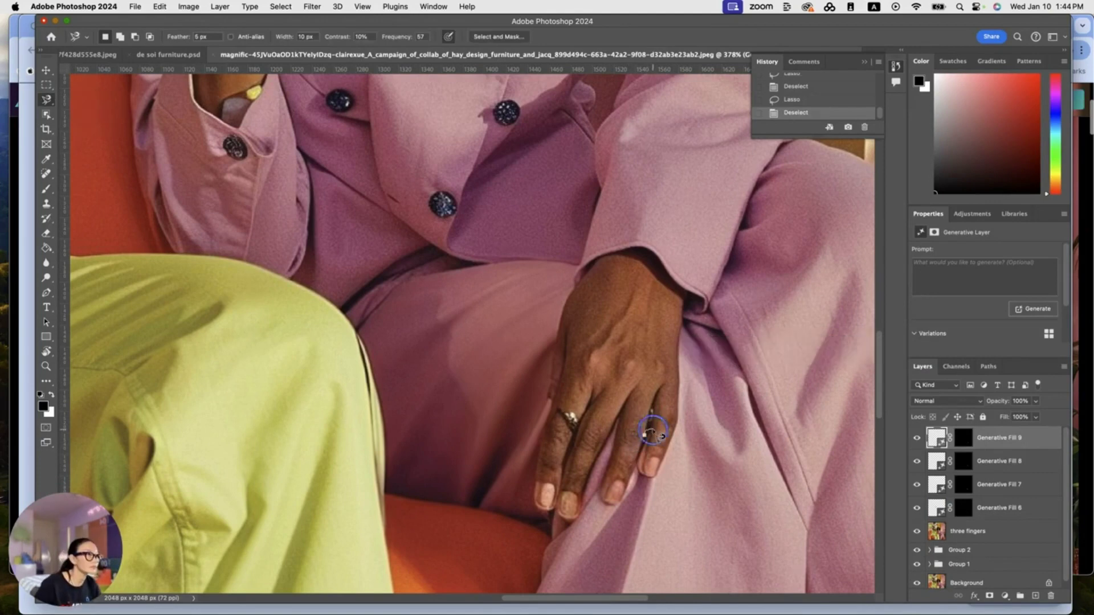
pyautogui.doubleClick(653, 445)
pyautogui.press('Return')
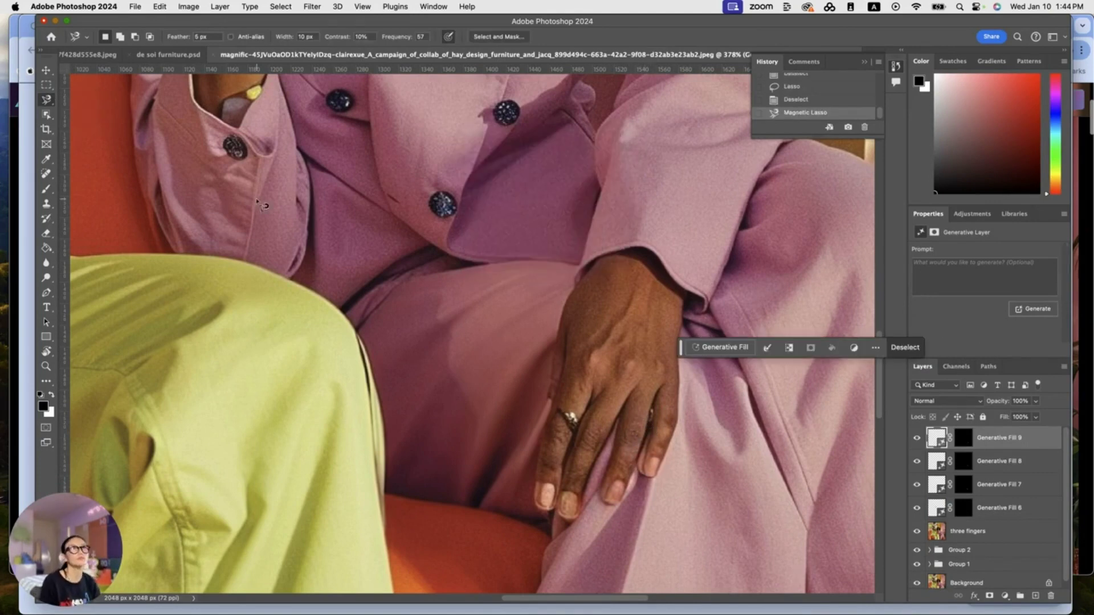
pyautogui.press('j')
pyautogui.keyDown('shift'); pyautogui.click(1005, 539); pyautogui.keyUp('shift')
pyautogui.hotkey('ctrl', 'e')
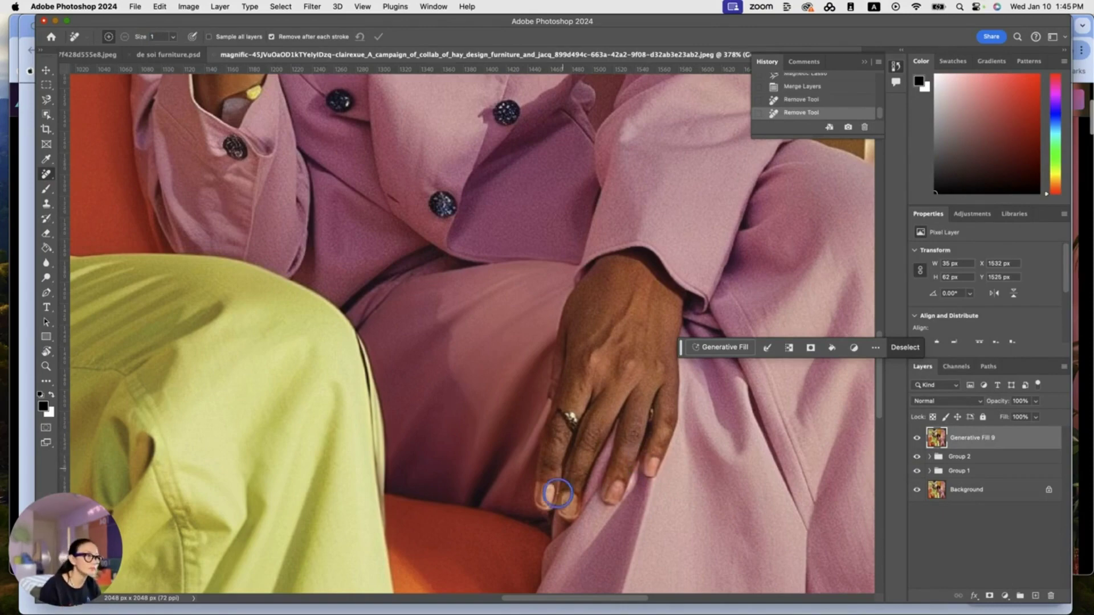
# - Resize the Remove brush smaller to touch up blemishes on the hand
pyautogui.scroll(3, 557, 494)
pyautogui.press(']')
pyautogui.press(']')
pyautogui.press(']')
pyautogui.scroll(-3, 482, 268)
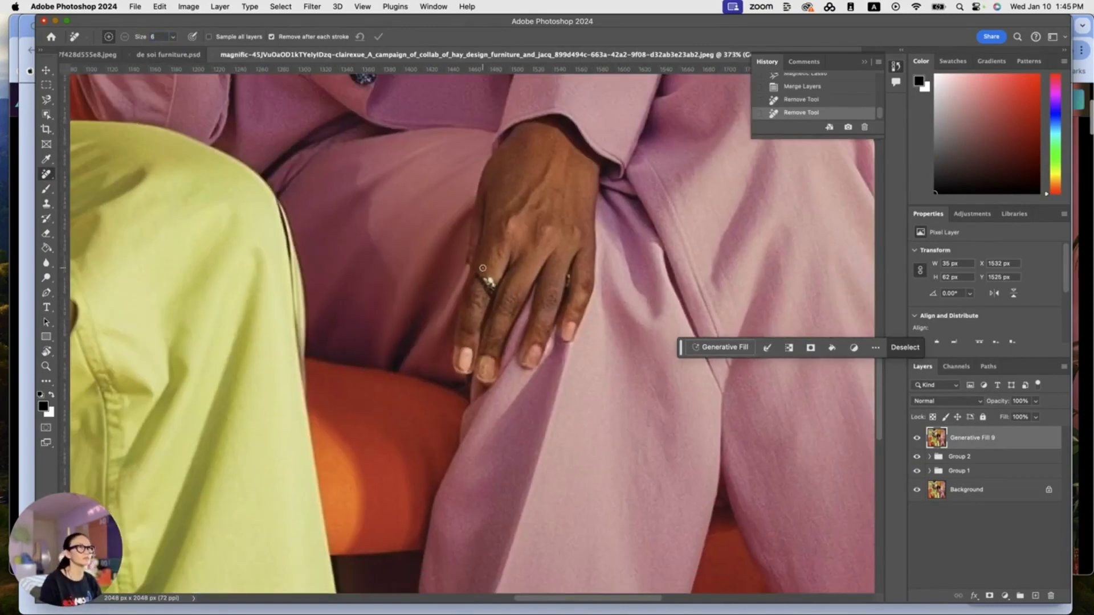
pyautogui.scroll(3, 482, 268)
pyautogui.scroll(3, 512, 231)
pyautogui.click(172, 36)
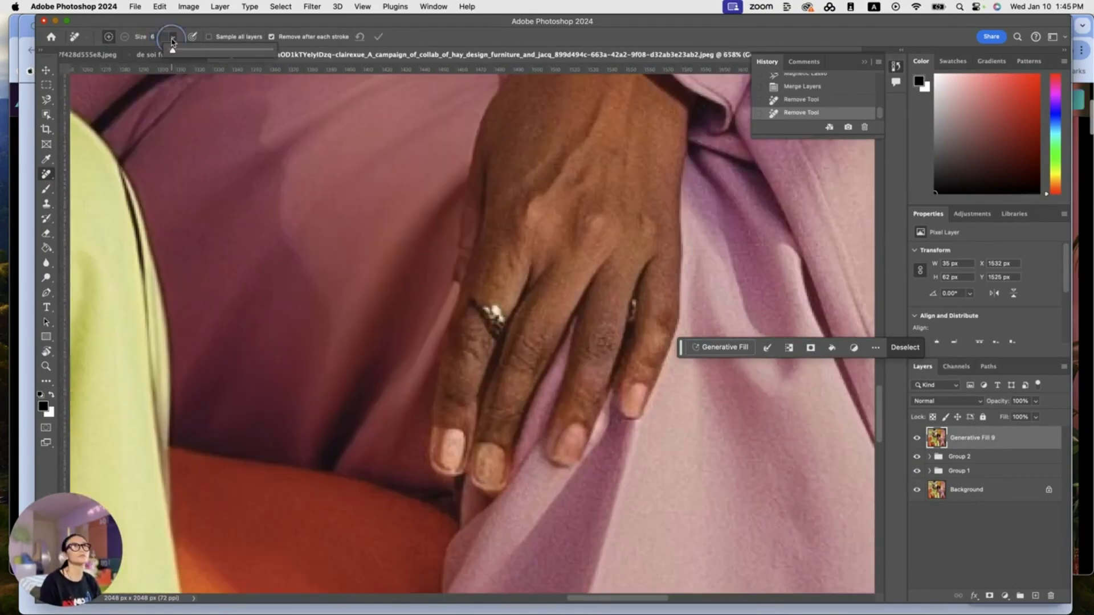
pyautogui.moveTo(194, 53); pyautogui.dragTo(183, 53)
pyautogui.scroll(-10, 464, 317)
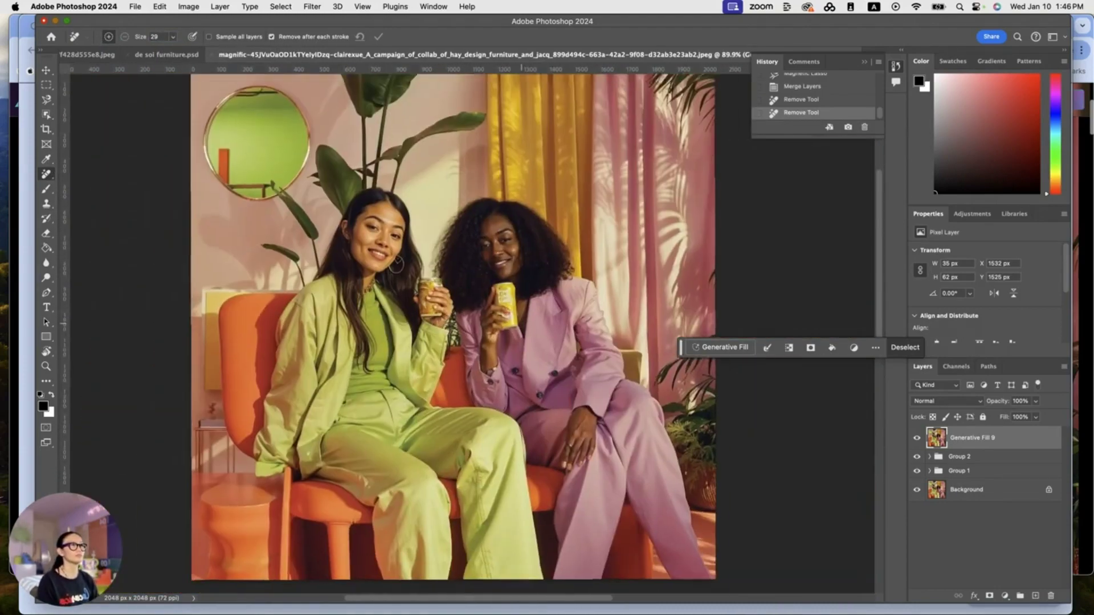
# - Review the whole photo and bring it into Export As as a 2048 × 2048 JPG
pyautogui.scroll(5, 545, 280)
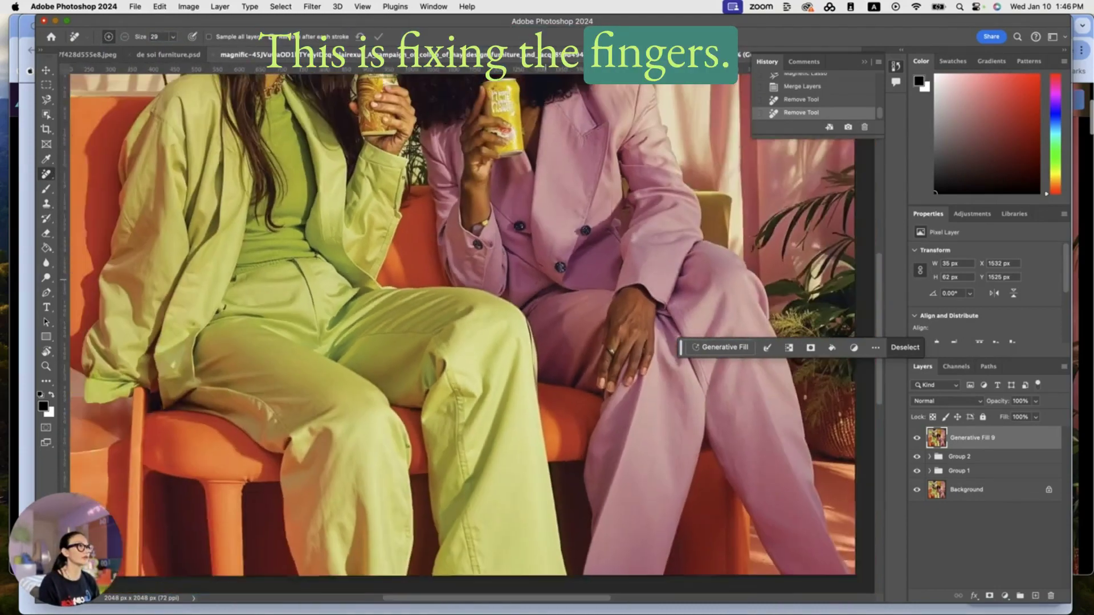
pyautogui.scroll(-5, 545, 280)
pyautogui.scroll(2, 545, 280)
pyautogui.scroll(3, 545, 279)
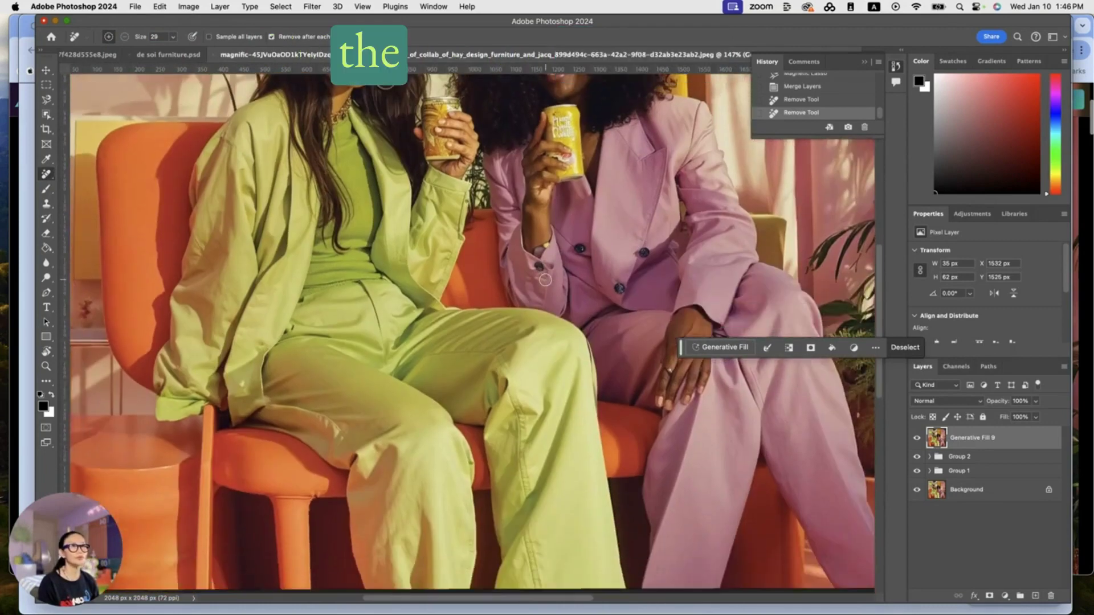
pyautogui.scroll(3, 546, 280)
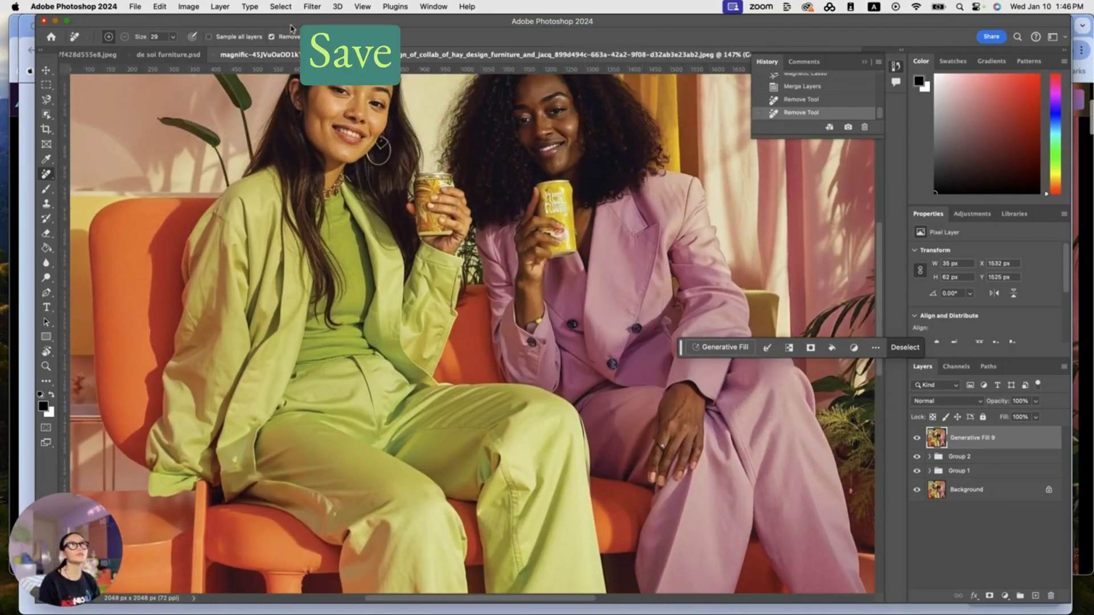
pyautogui.click(137, 6)
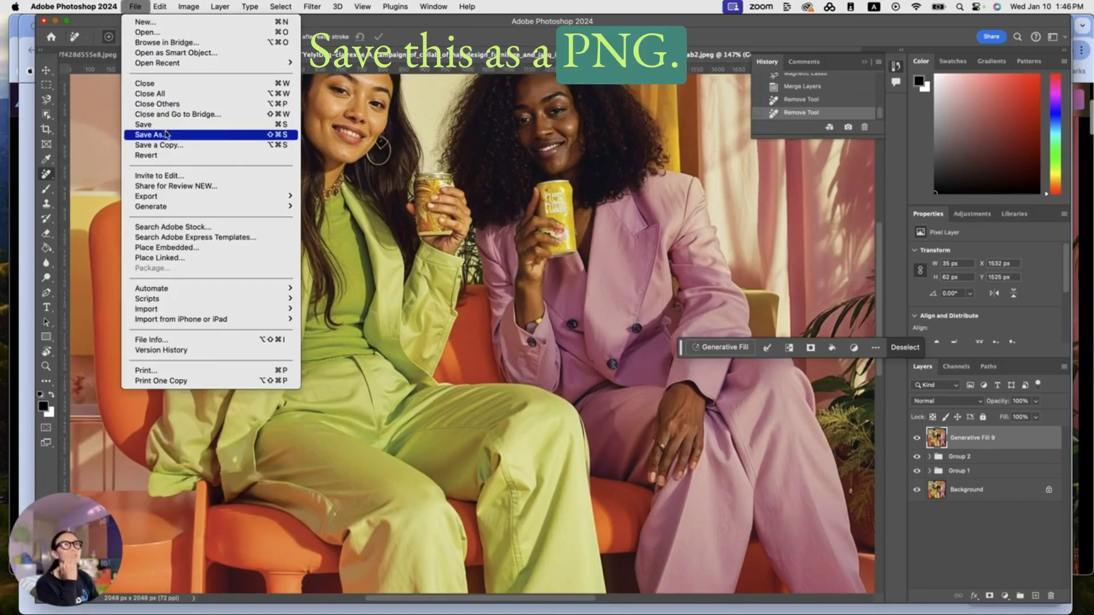
pyautogui.moveTo(145, 196)
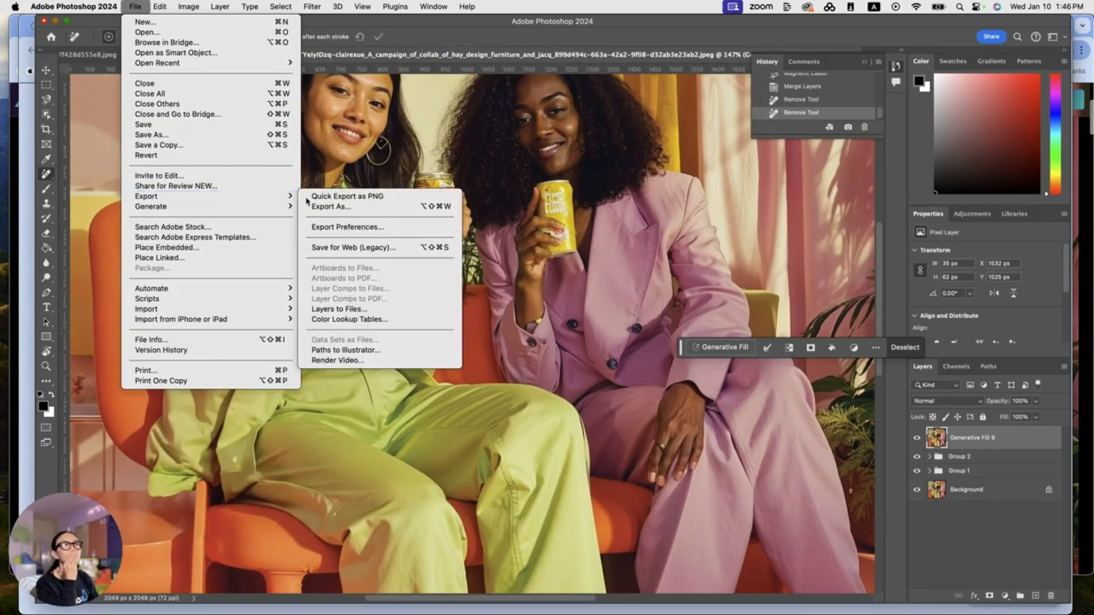
pyautogui.click(372, 206)
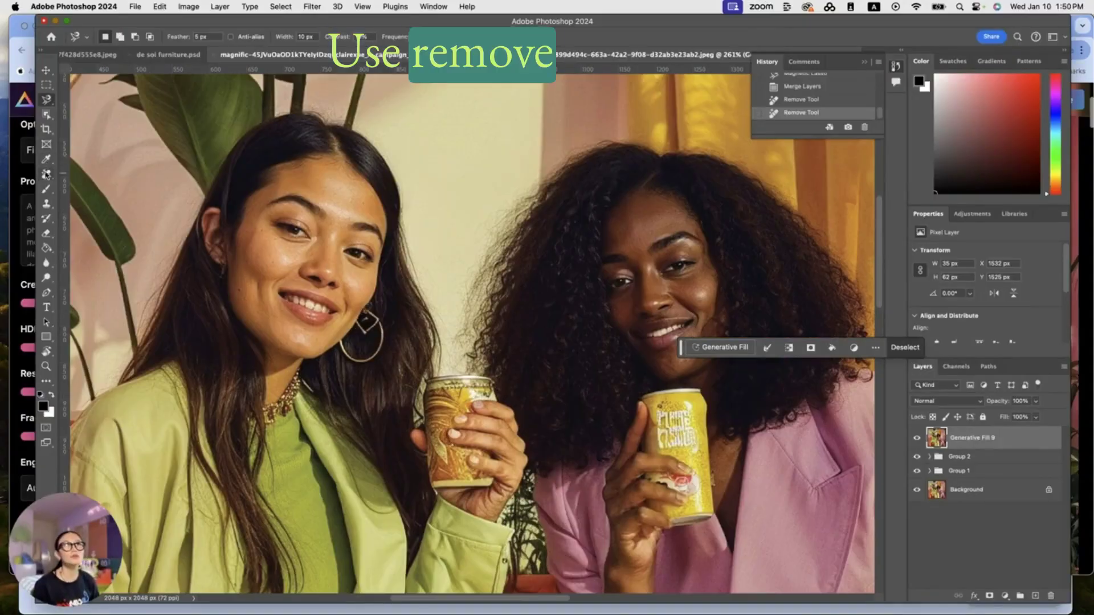
# - Undo the last two removal strokes while inspecting the trousers
pyautogui.scroll(-3, 452, 392)
pyautogui.hscroll(1, 452, 392)
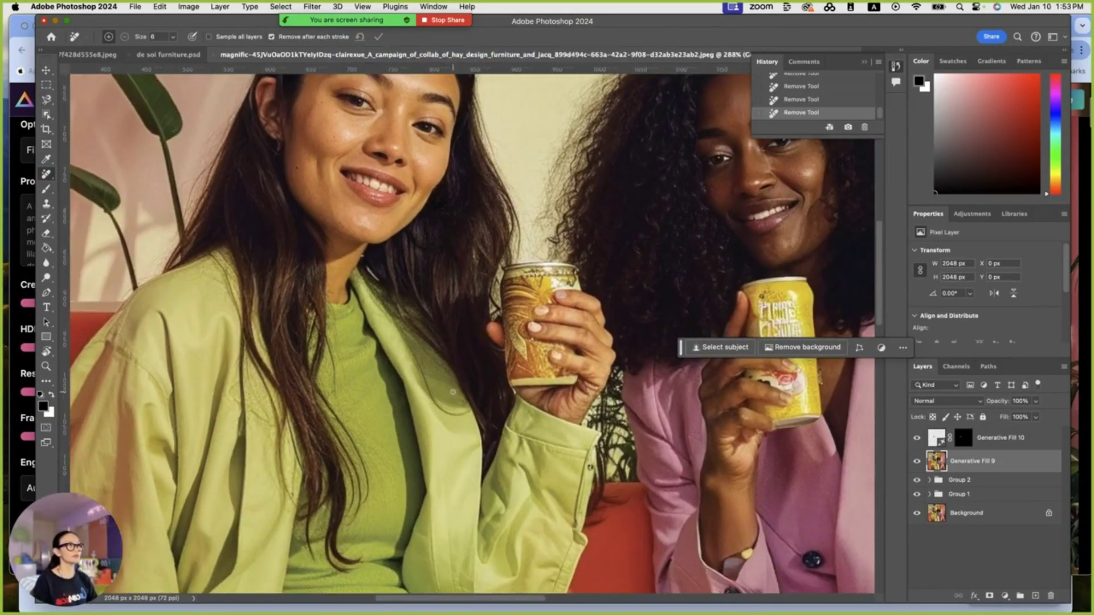
pyautogui.scroll(3, 538, 333)
pyautogui.scroll(3, 538, 333)
pyautogui.scroll(2, 539, 333)
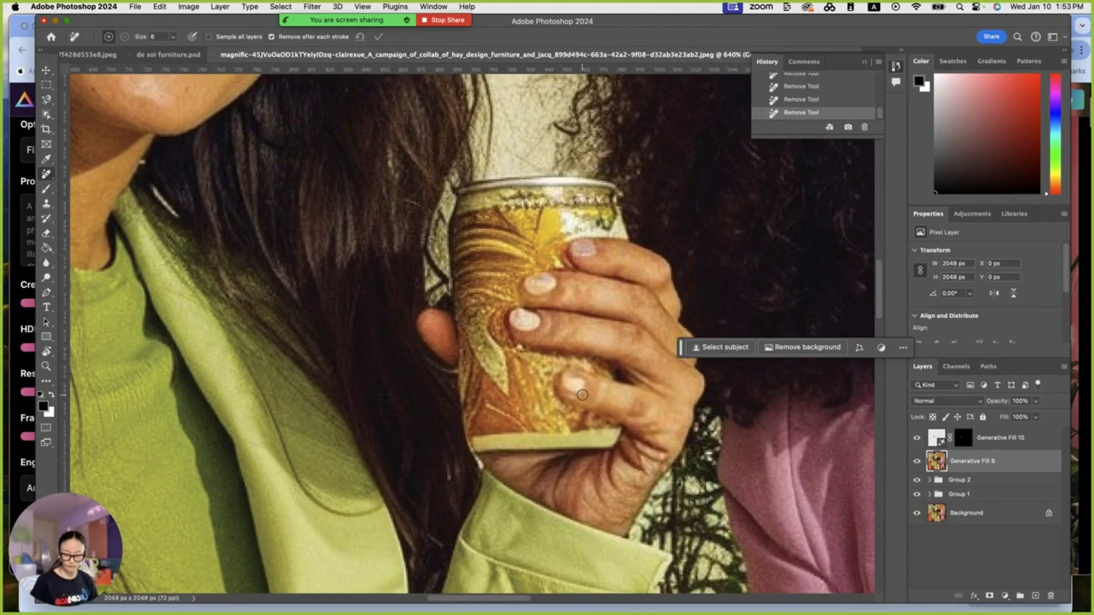
pyautogui.press('super+z')
pyautogui.press('super+z')
pyautogui.scroll(-2, 498, 285)
pyautogui.scroll(-2, 498, 284)
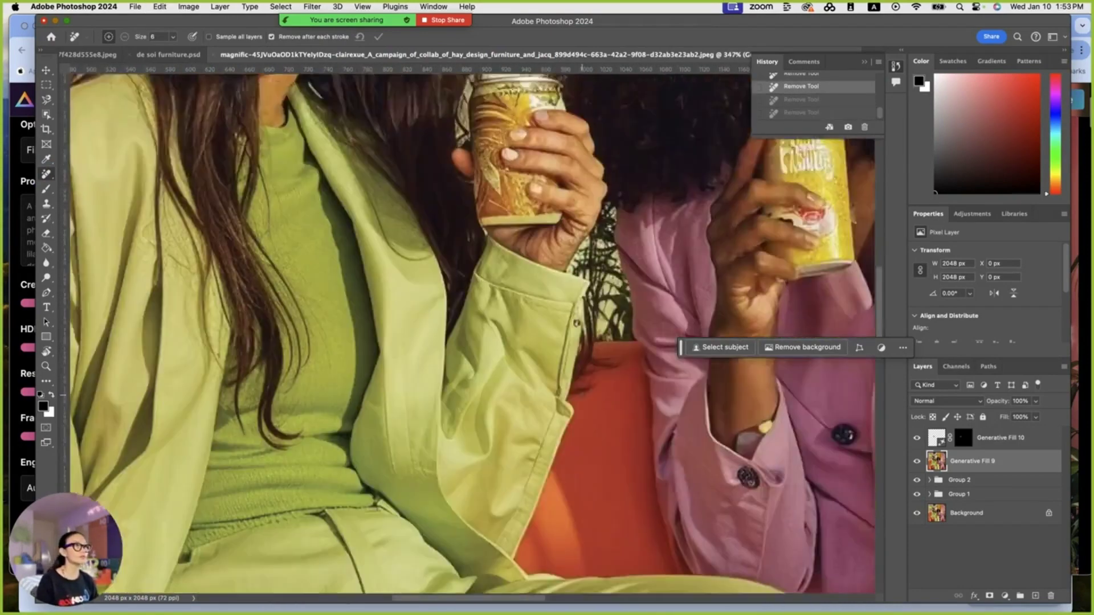
pyautogui.scroll(3, 580, 395)
pyautogui.scroll(2, 580, 395)
pyautogui.scroll(15, 580, 394)
pyautogui.scroll(-10, 580, 395)
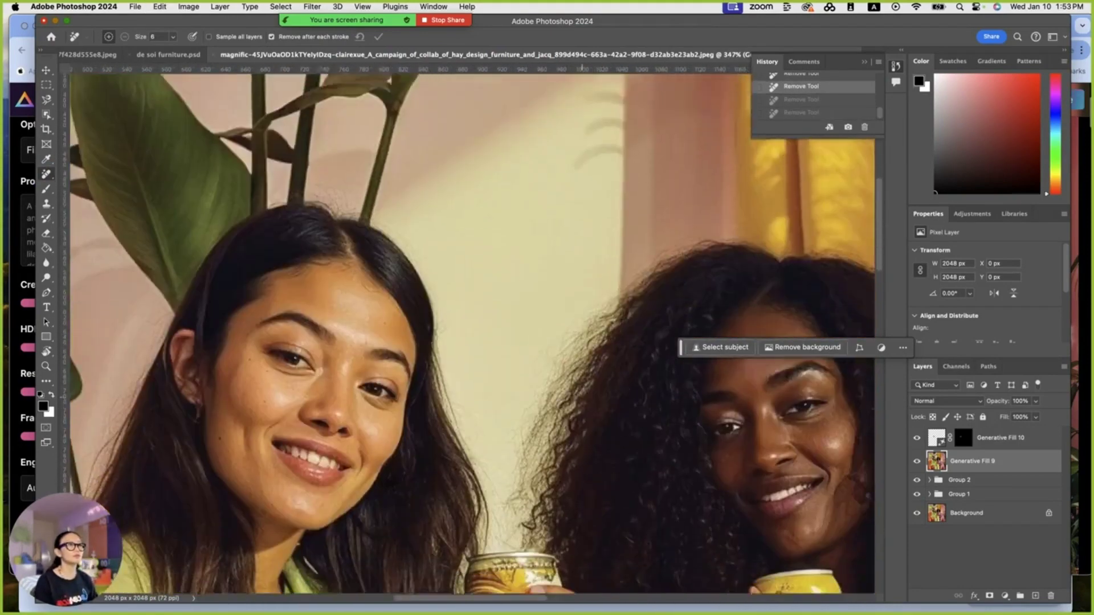
pyautogui.scroll(-5, 580, 394)
pyautogui.hscroll(5, 582, 397)
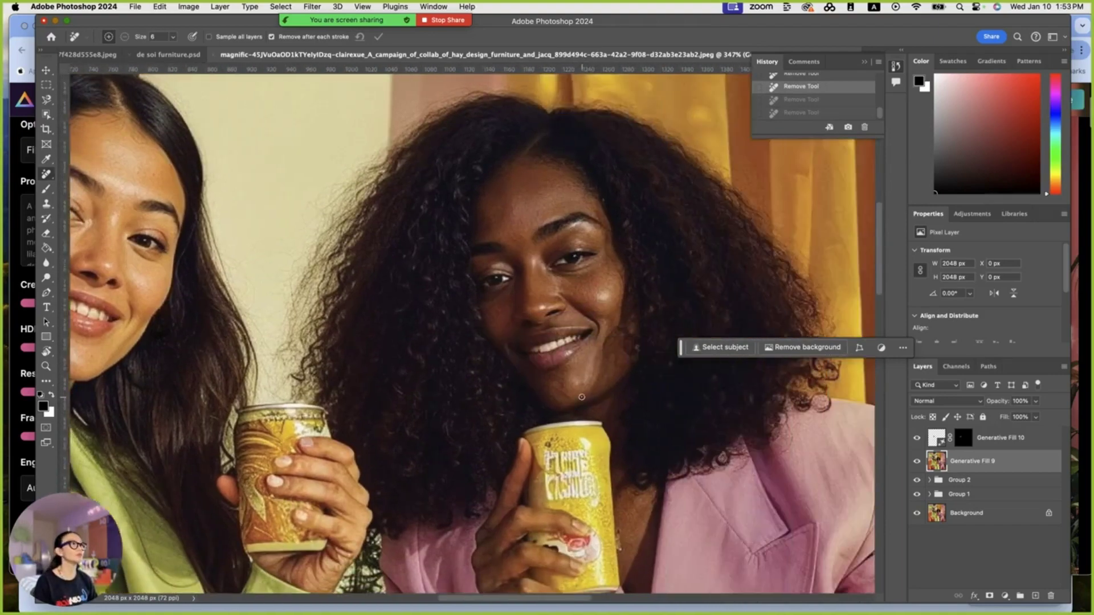
pyautogui.scroll(-1, 582, 397)
pyautogui.scroll(-5, 582, 397)
pyautogui.scroll(-1, 581, 397)
pyautogui.scroll(-1, 581, 397)
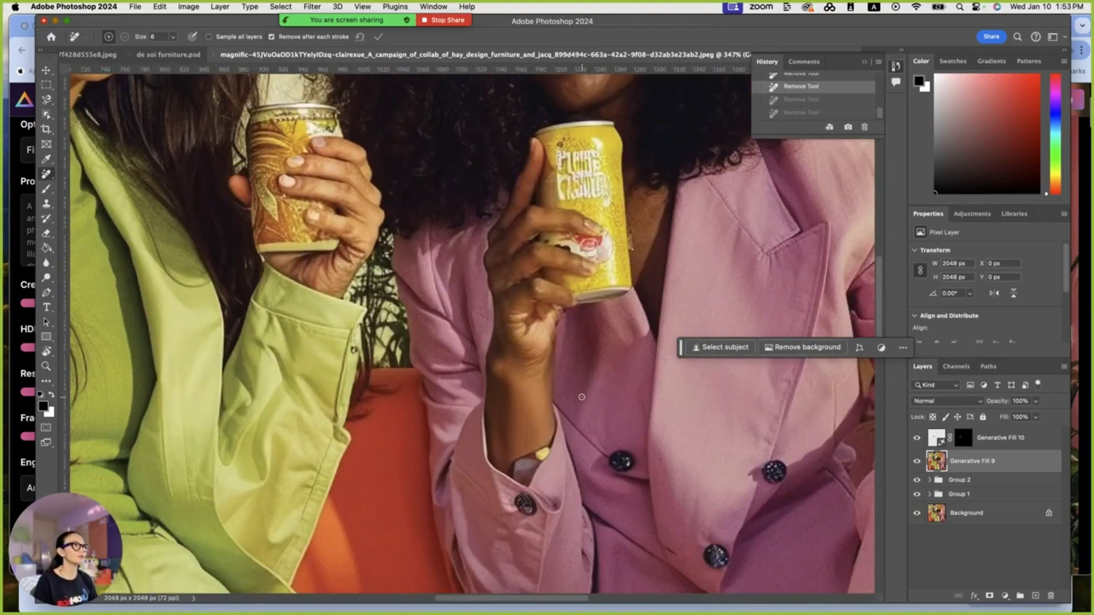
# - Lasso the gap between the trouser legs and fill it with 'pants', choosing variation 2
pyautogui.press('super+0')
pyautogui.press('l')
pyautogui.moveTo(564, 455); pyautogui.dragTo(606, 517)
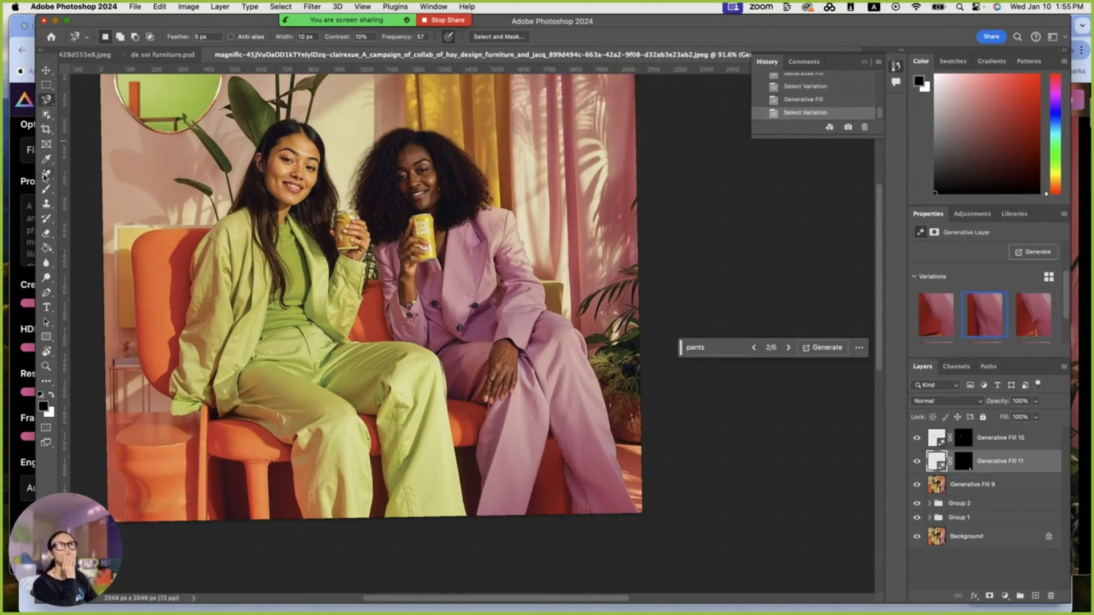
pyautogui.scroll(3, 570, 465)
pyautogui.click(514, 379)
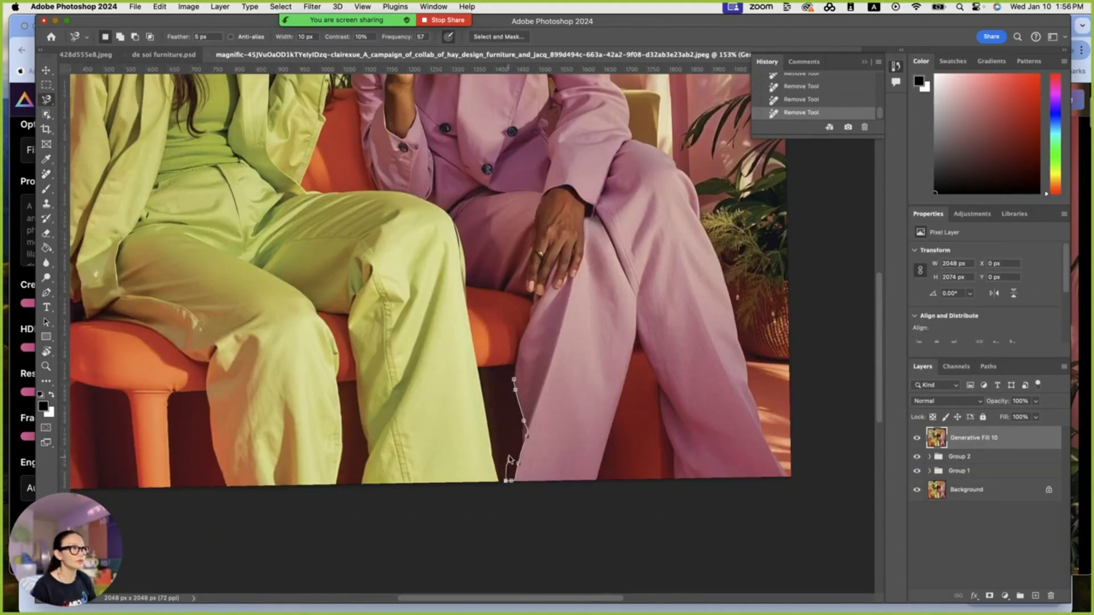
pyautogui.doubleClick(509, 460)
pyautogui.click(712, 349)
pyautogui.click(826, 348)
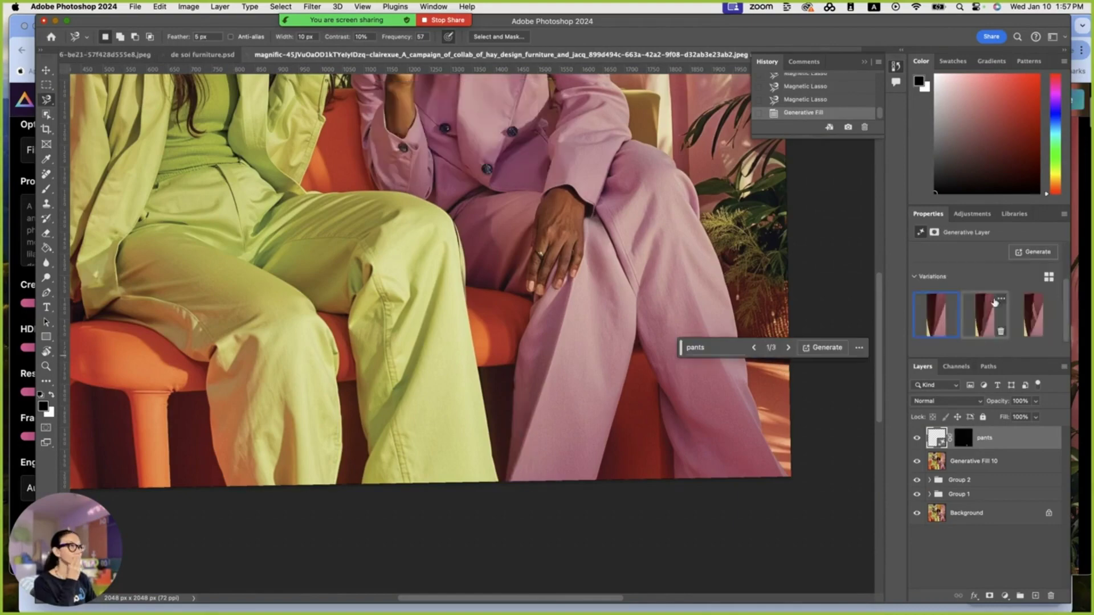
pyautogui.click(994, 302)
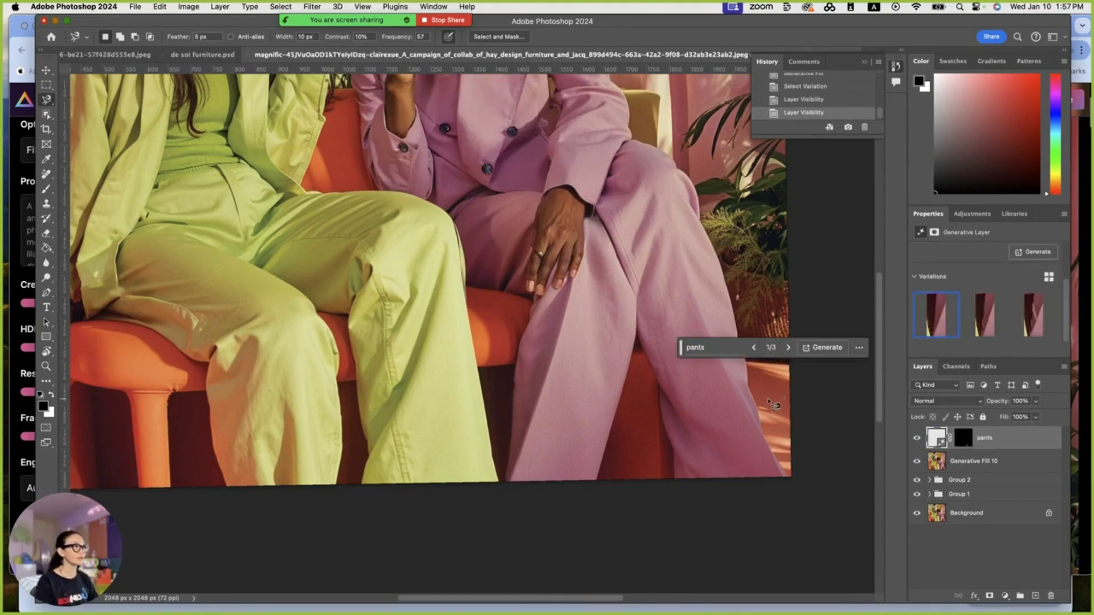
# - Fill the lower trouser gap with pants, then check Magnific's Fractality setting
pyautogui.scroll(2, 773, 405)
pyautogui.hscroll(2, 738, 419)
pyautogui.click(617, 342)
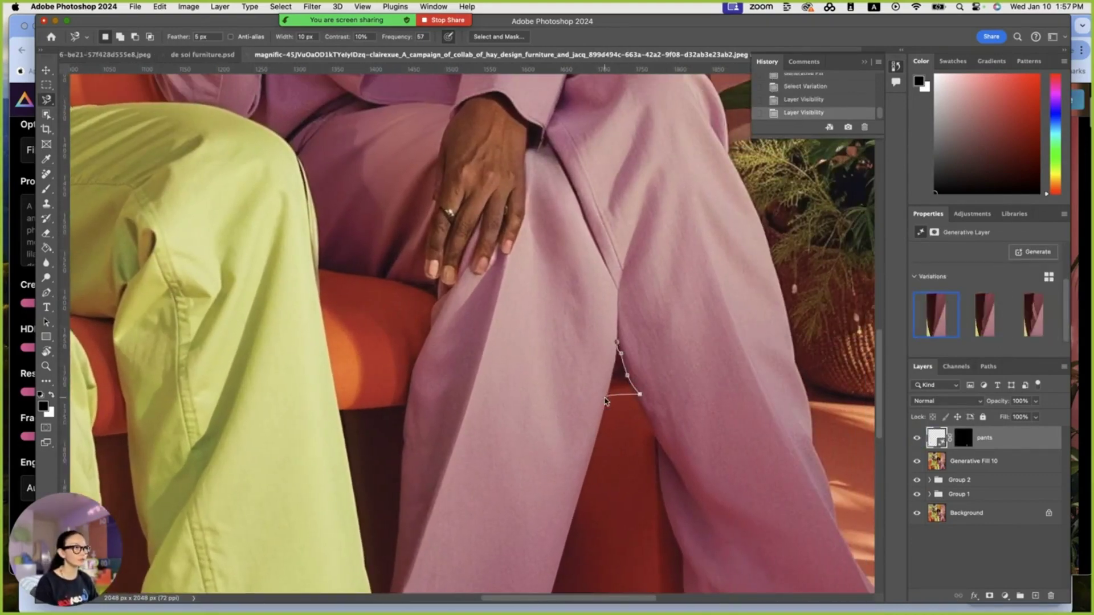
pyautogui.doubleClick(605, 400)
pyautogui.click(713, 350)
pyautogui.press('Return')
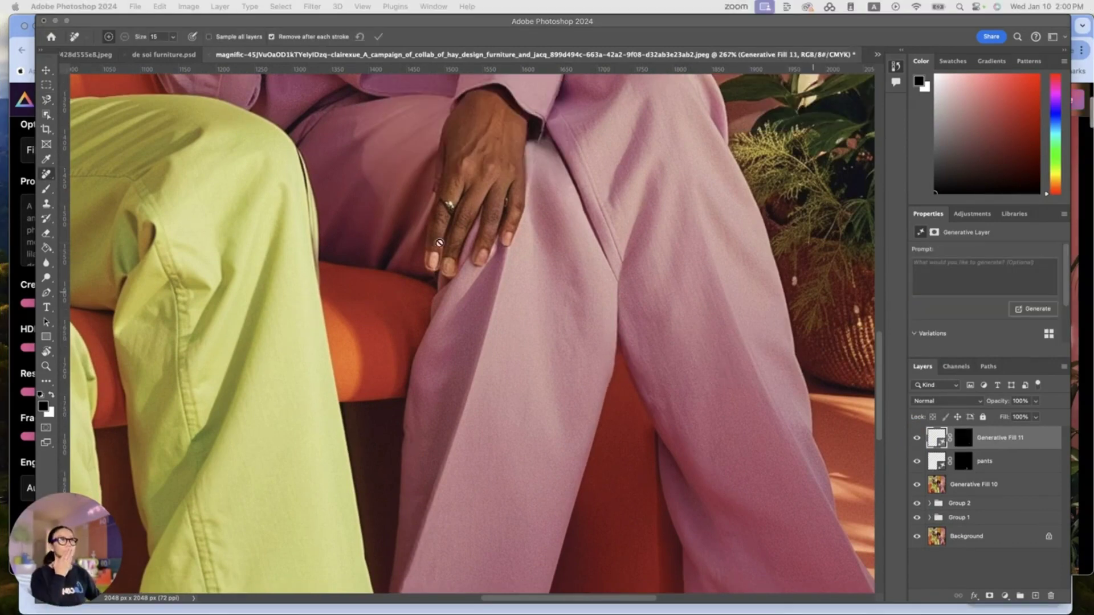
pyautogui.click(22, 410)
pyautogui.click(114, 411)
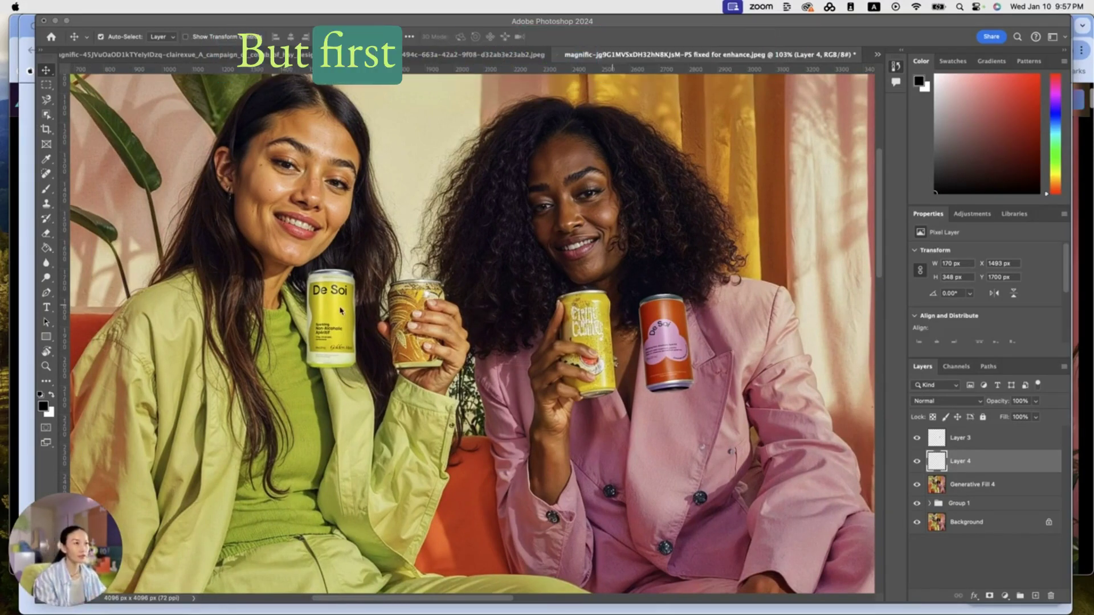
# - Duplicate the Generative Fill 4 layer to create Generative Fill 4 copy above it
pyautogui.click(621, 197)
pyautogui.scroll(3, 419, 301)
pyautogui.scroll(3, 419, 301)
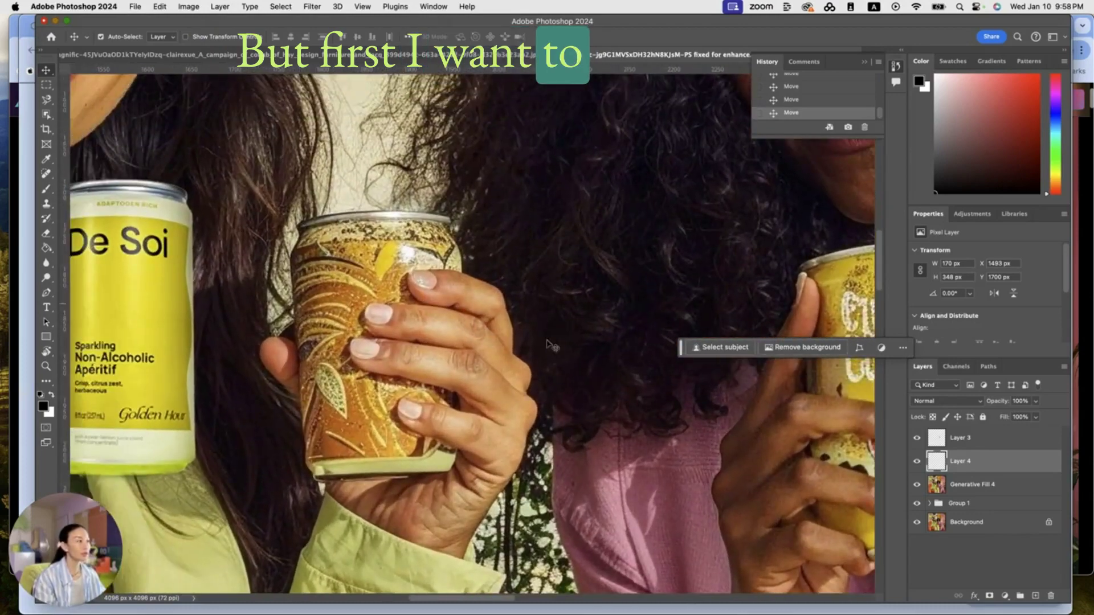
pyautogui.click(990, 484)
pyautogui.rightClick(990, 485)
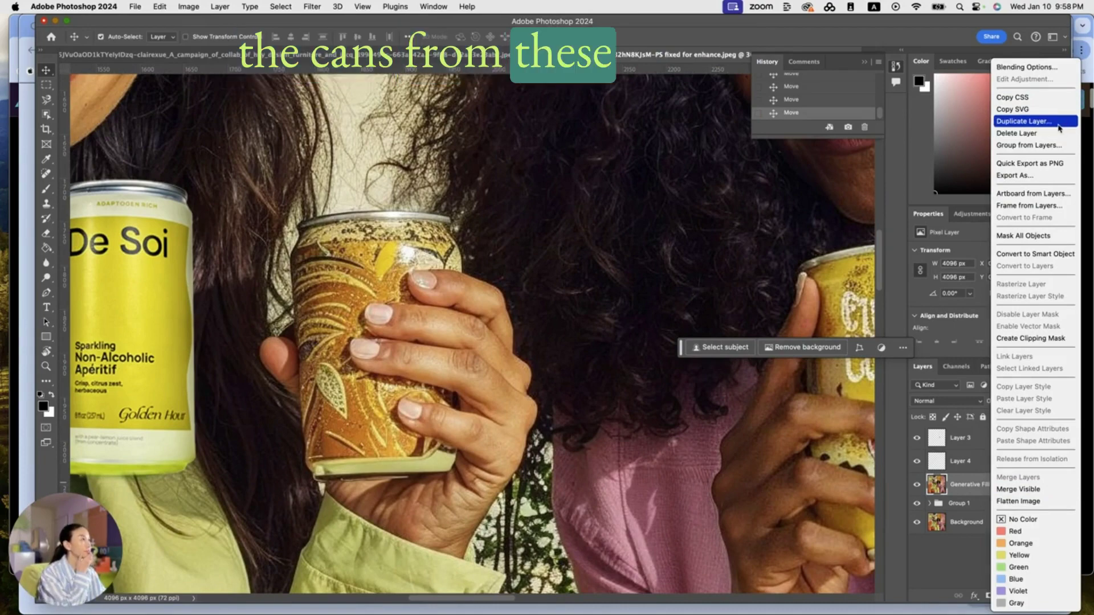
pyautogui.click(1059, 127)
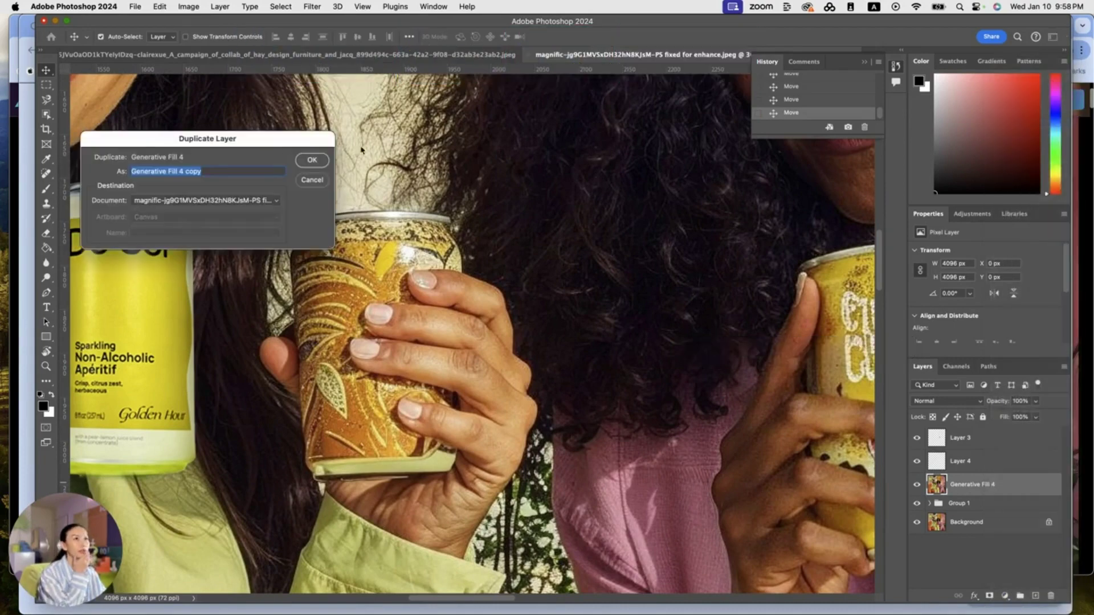
pyautogui.click(310, 160)
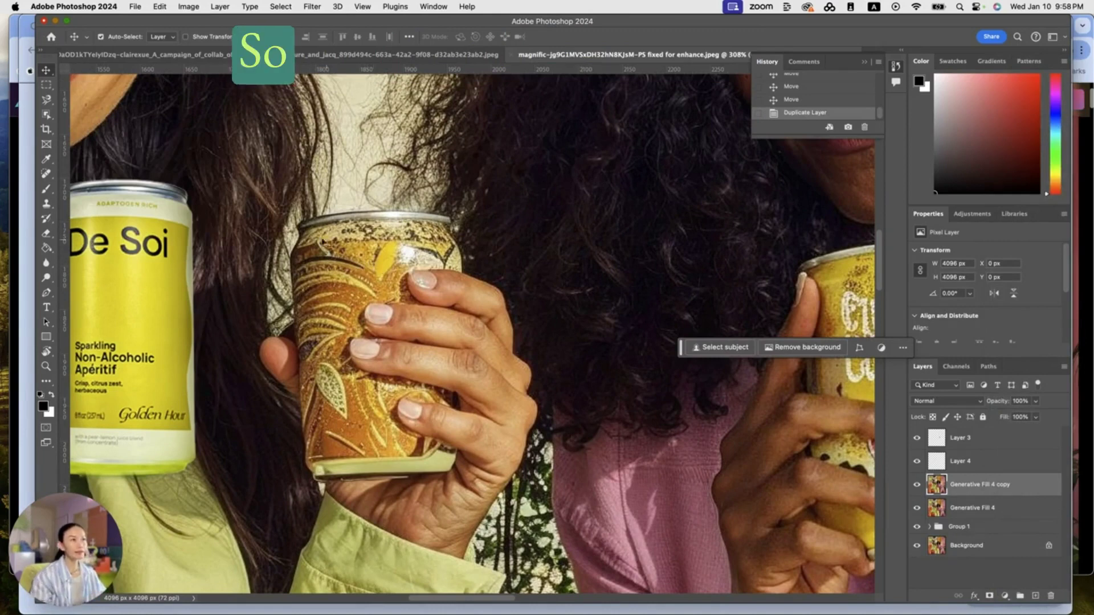
pyautogui.hscroll(-3, 298, 230)
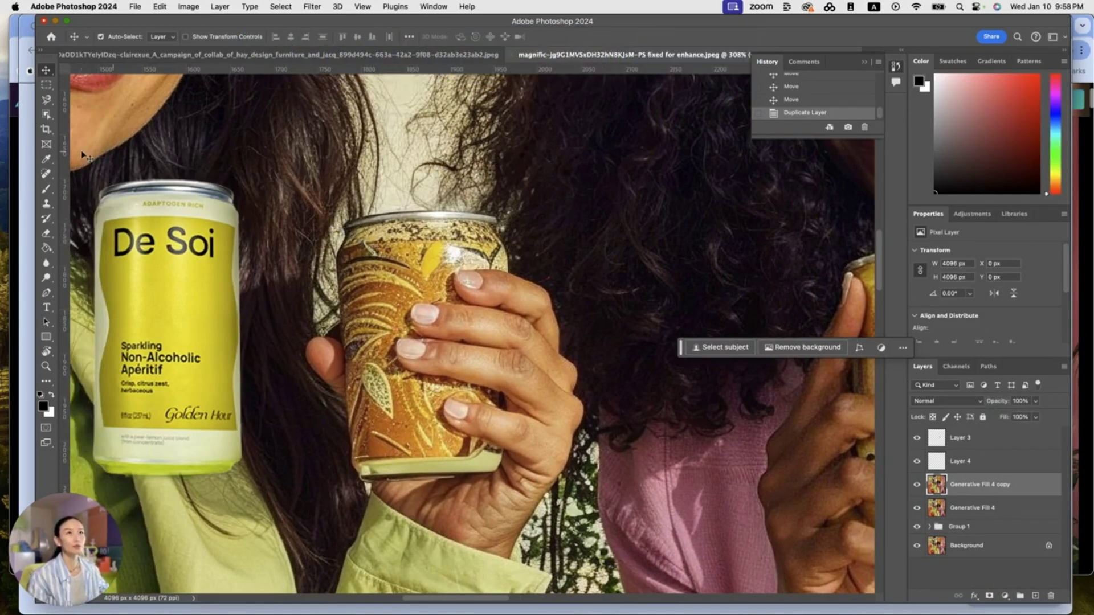
# - Select the gold can in the left woman's hand with Object Selection and clear it
pyautogui.click(47, 114)
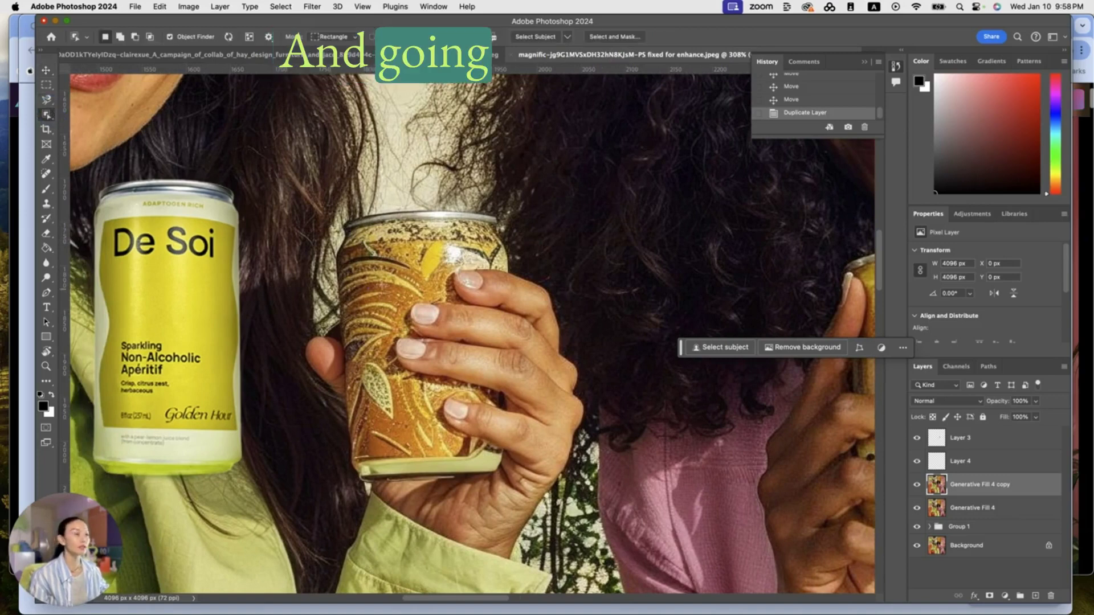
pyautogui.doubleClick(382, 283)
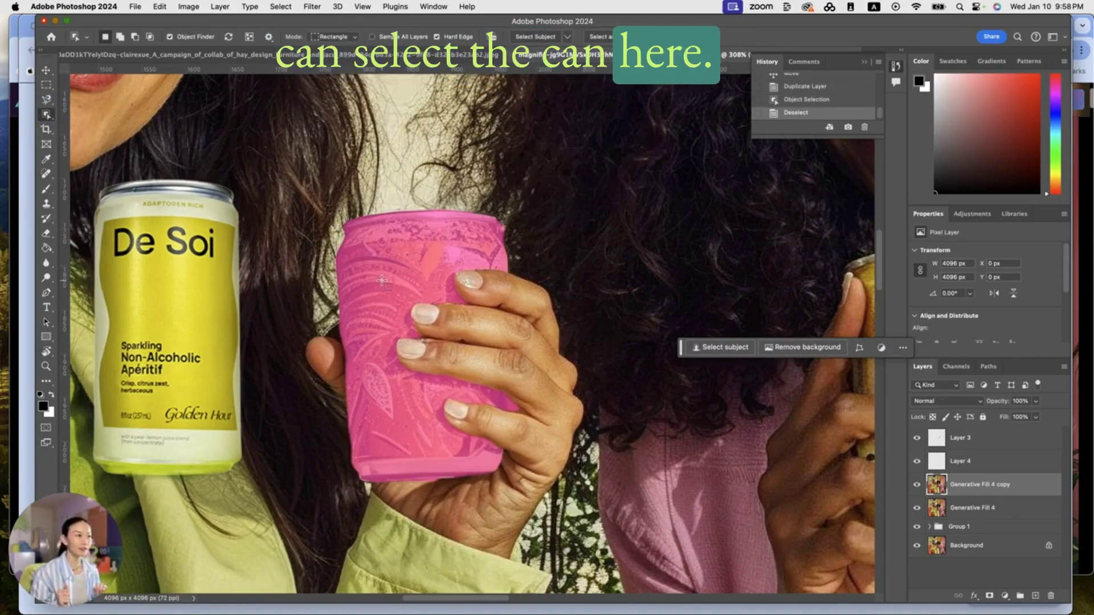
pyautogui.press('Delete')
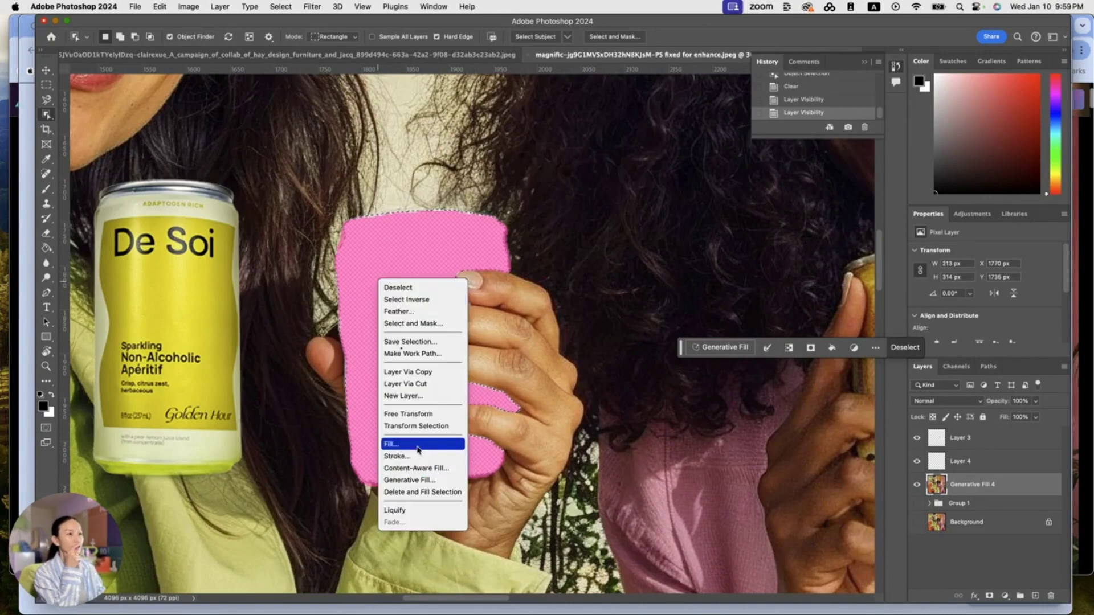
pyautogui.click(418, 444)
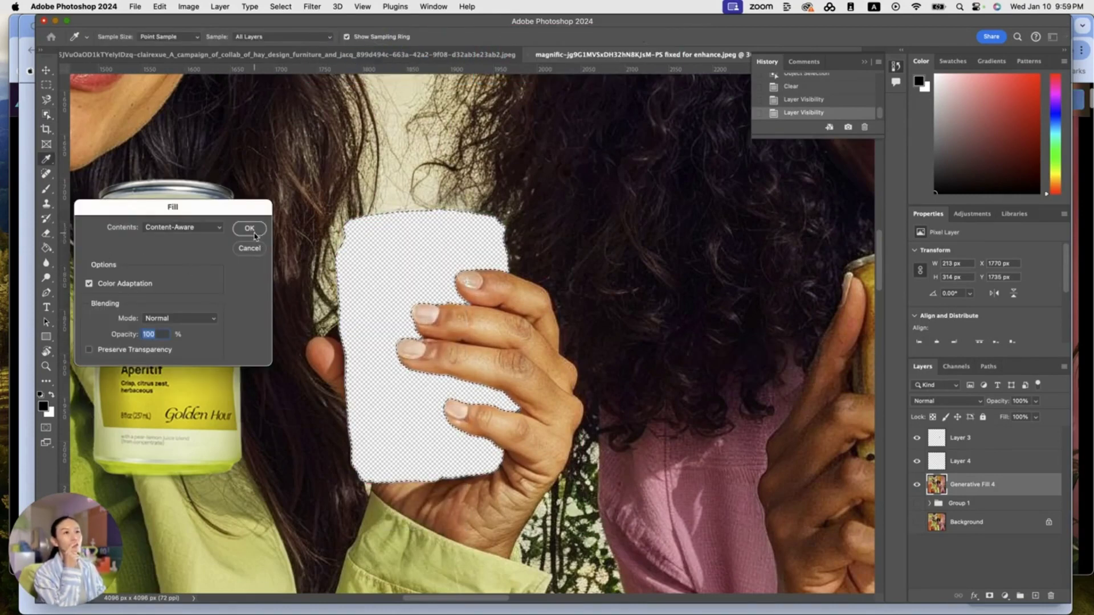
# - Content-aware fill the emptied can area and heal its leftover outline with an enlarged Spot Healing Brush
pyautogui.click(249, 228)
pyautogui.press('w')
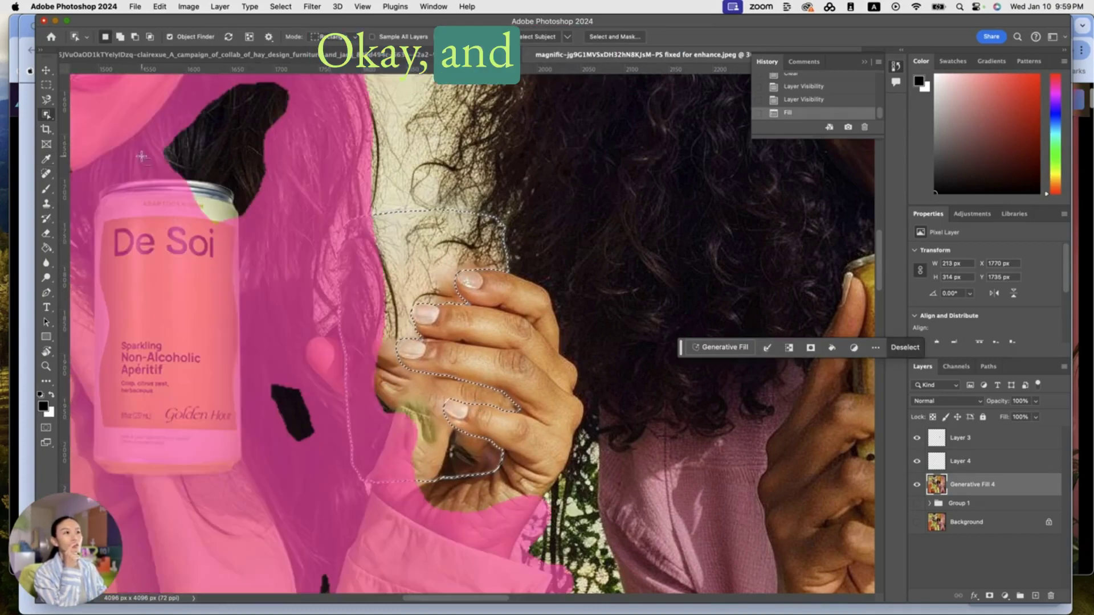
pyautogui.click(47, 173)
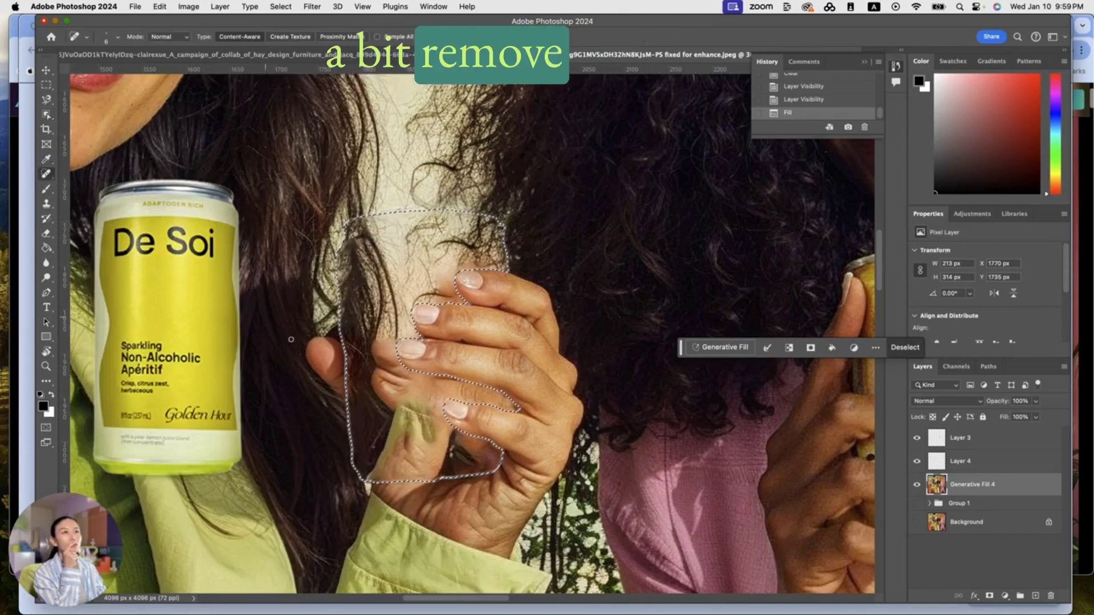
pyautogui.click(117, 37)
pyautogui.click(406, 349)
pyautogui.moveTo(422, 456)
pyautogui.mouseDown()
pyautogui.moveTo(399, 376)
pyautogui.moveTo(410, 459)
pyautogui.mouseUp()
# - Restore the can selection and move the De Soi can over the left woman's hand
pyautogui.hotkey('ctrl', 'd')
pyautogui.press('l')
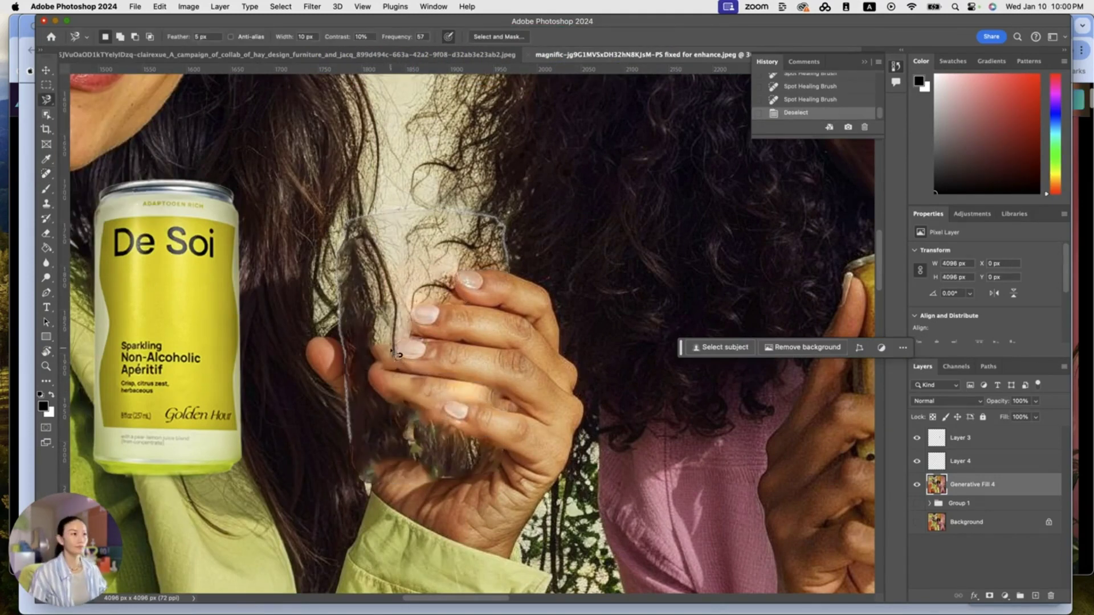
pyautogui.hotkey('ctrl', 'z')
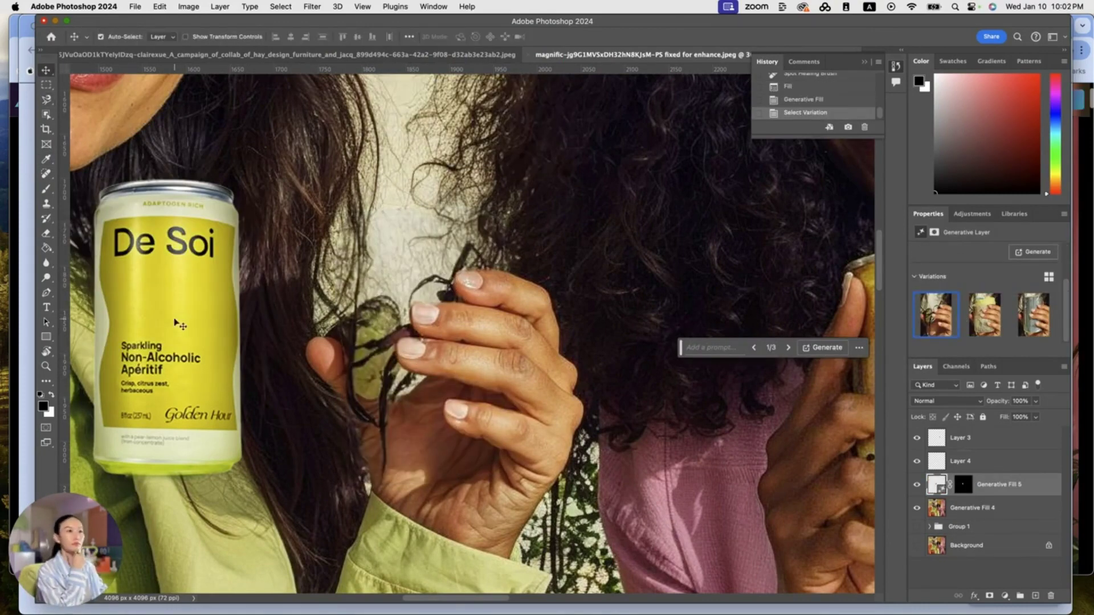
pyautogui.moveTo(175, 323)
pyautogui.mouseDown()
pyautogui.moveTo(423, 203)
pyautogui.moveTo(415, 367)
pyautogui.mouseUp()
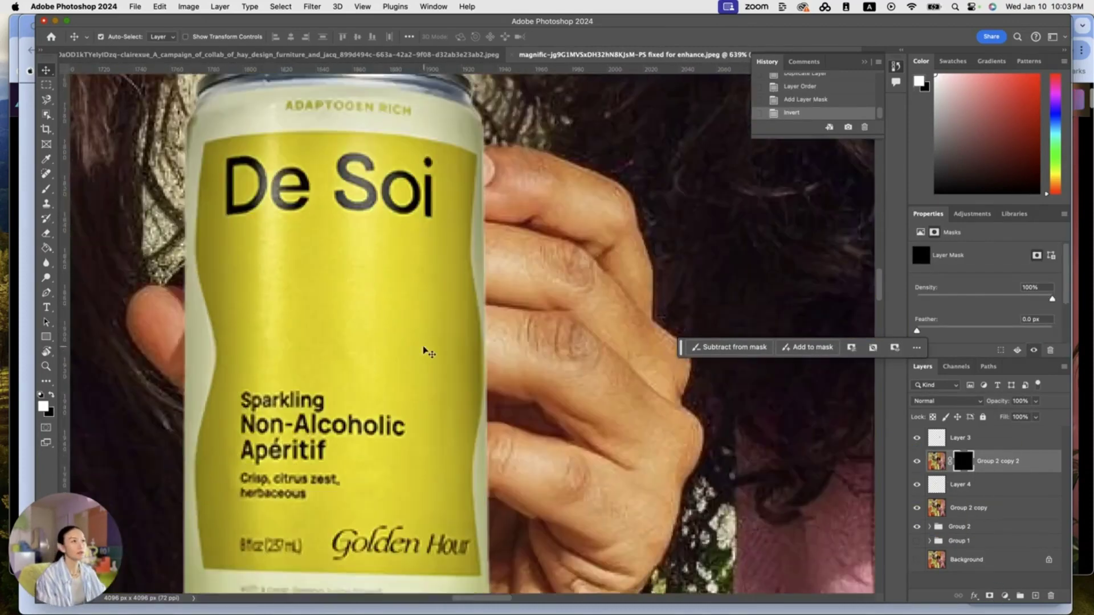
# - Zoom into the left woman's hand to paint her fingers over the De Soi can
pyautogui.scroll(-5, 427, 354)
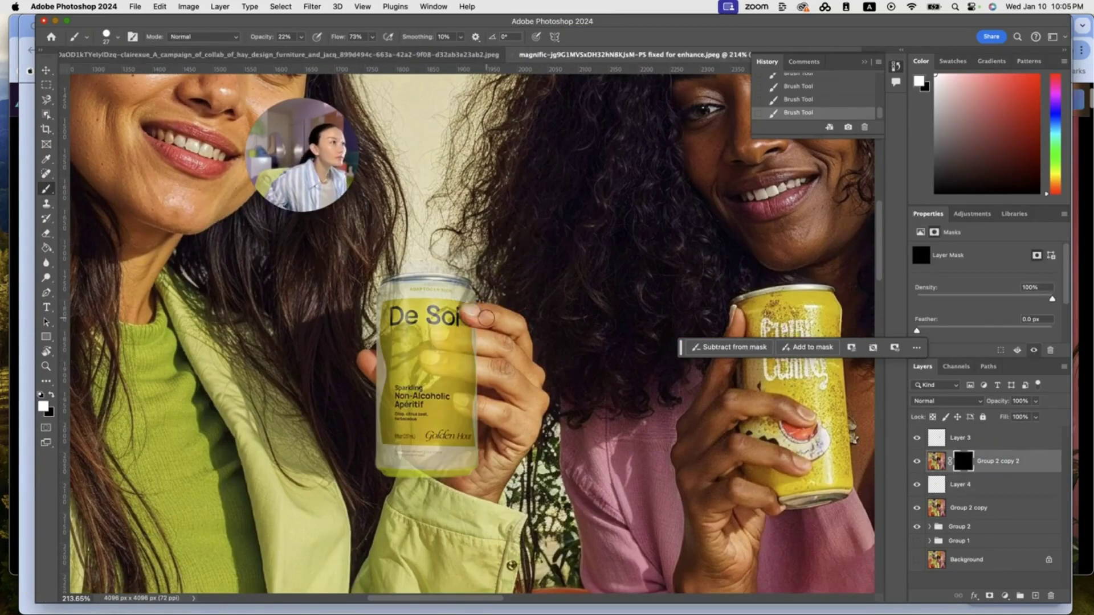
# - Paint the left woman's fingers back over the De Soi can on its mask with a smaller brush
pyautogui.moveTo(486, 318); pyautogui.dragTo(471, 346)
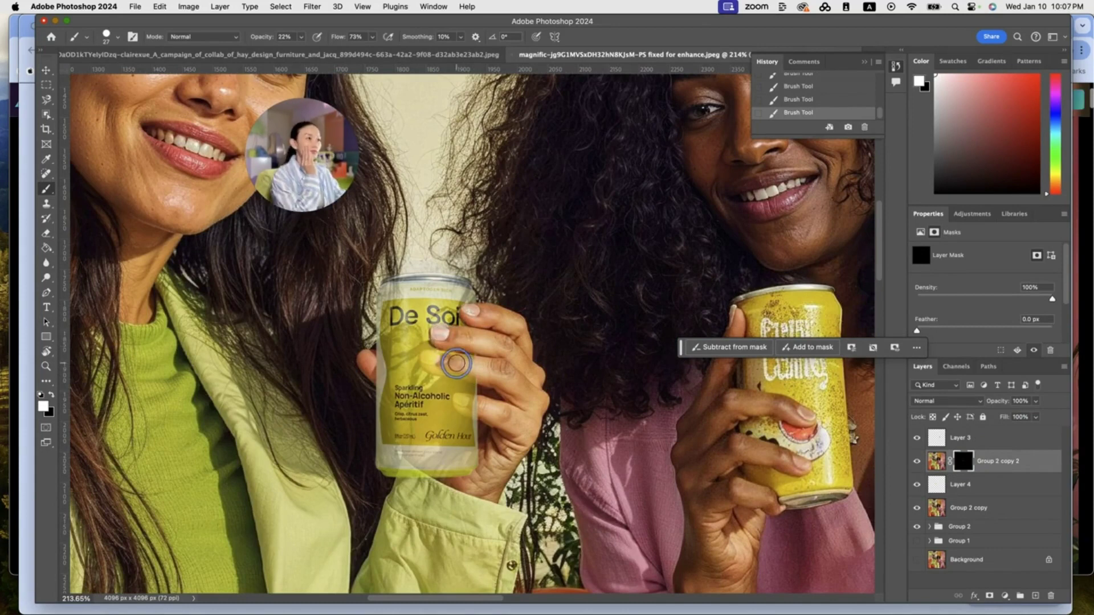
pyautogui.press('[')
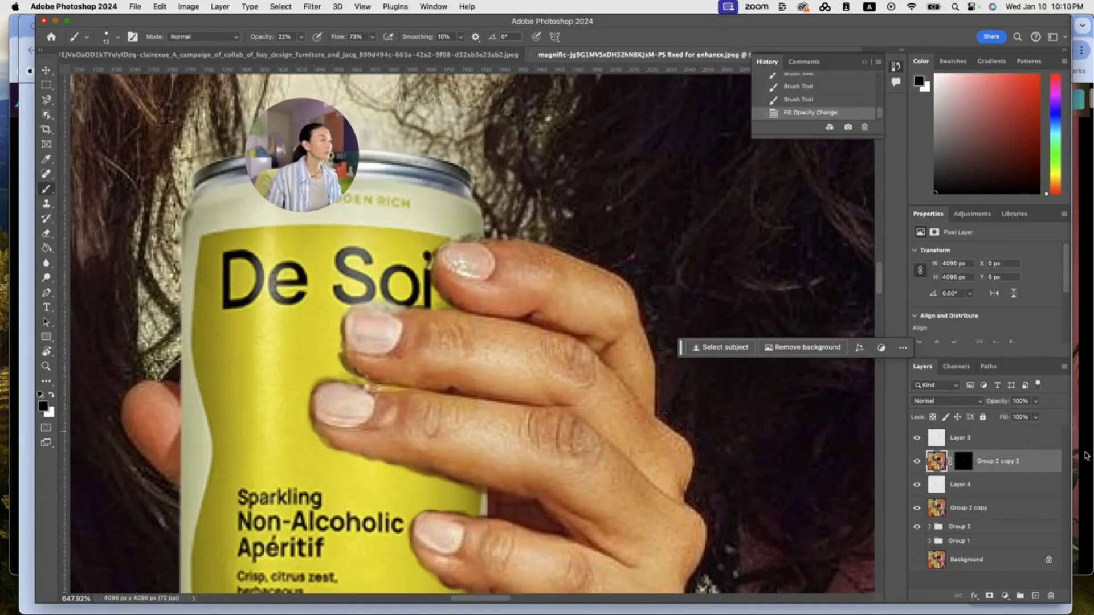
pyautogui.click(444, 229)
pyautogui.moveTo(426, 246); pyautogui.dragTo(310, 354)
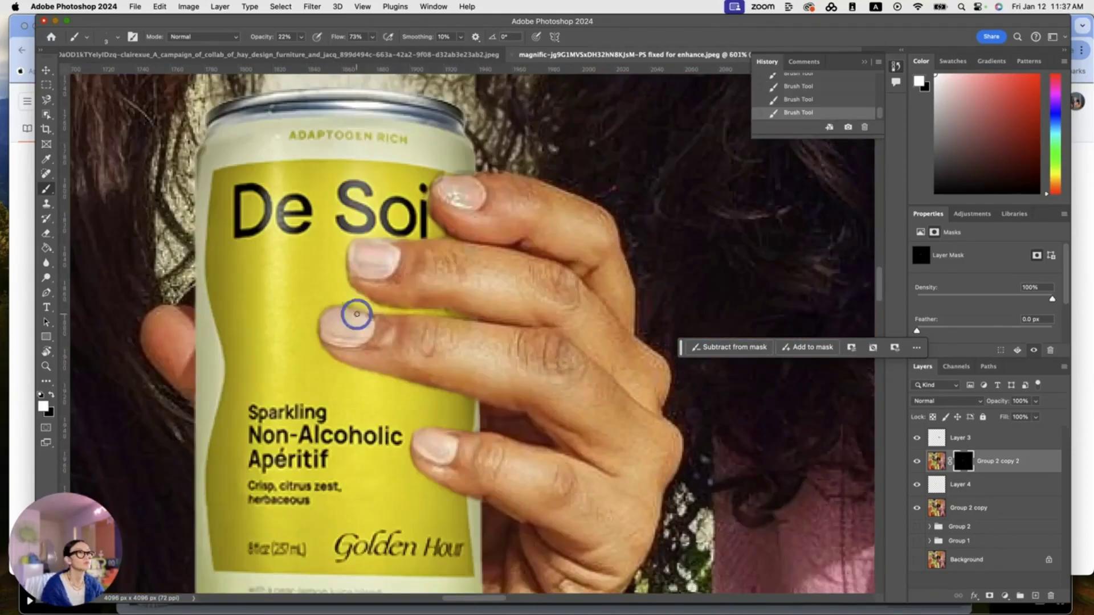
pyautogui.scroll(5, 416, 323)
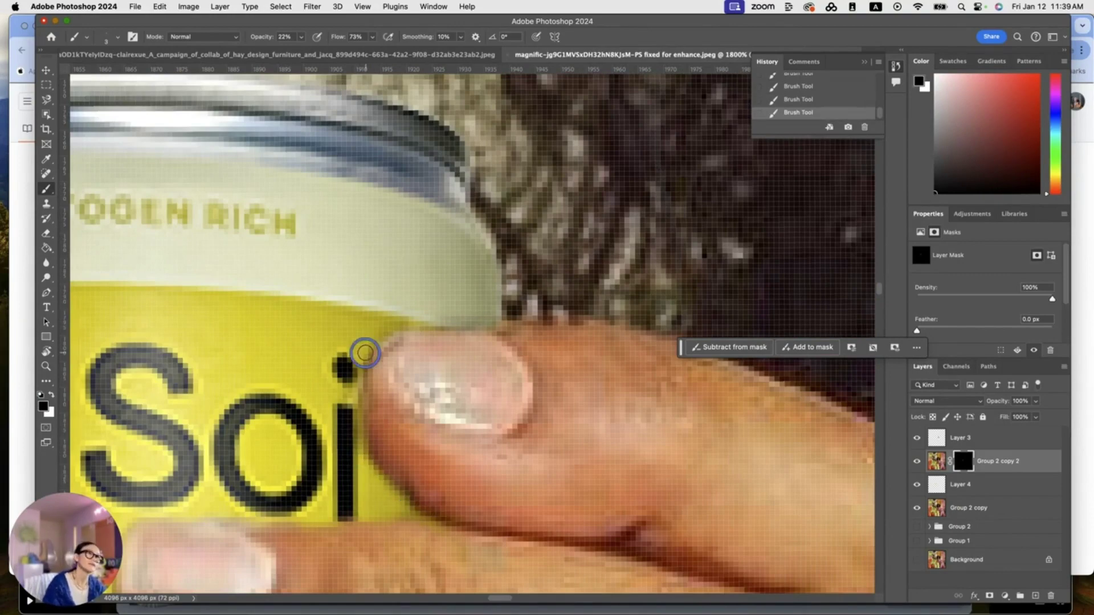
pyautogui.scroll(-5, 366, 362)
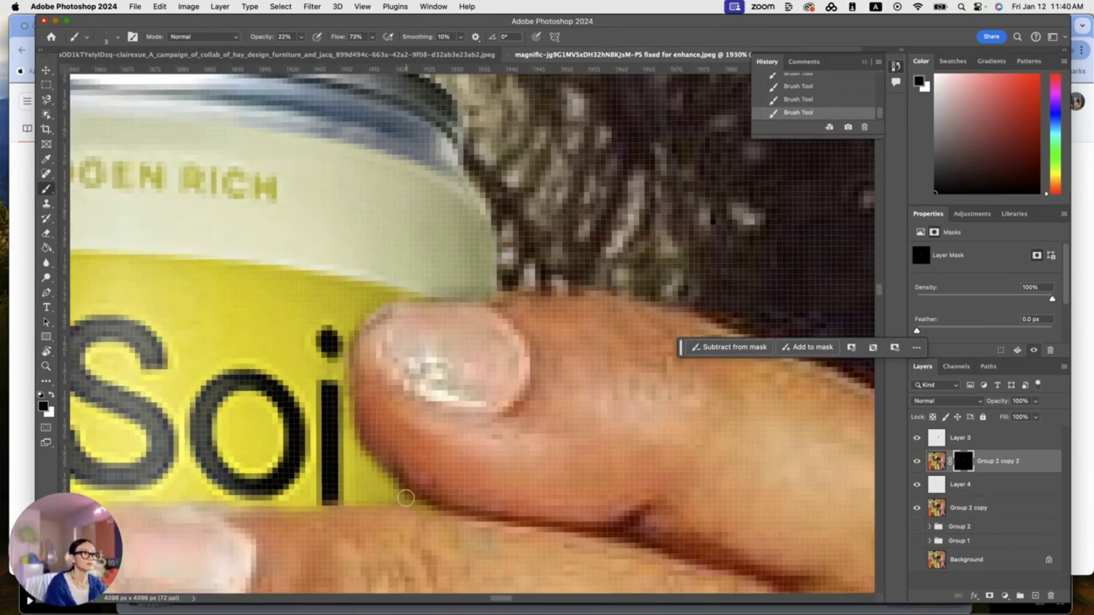
pyautogui.scroll(5, 285, 385)
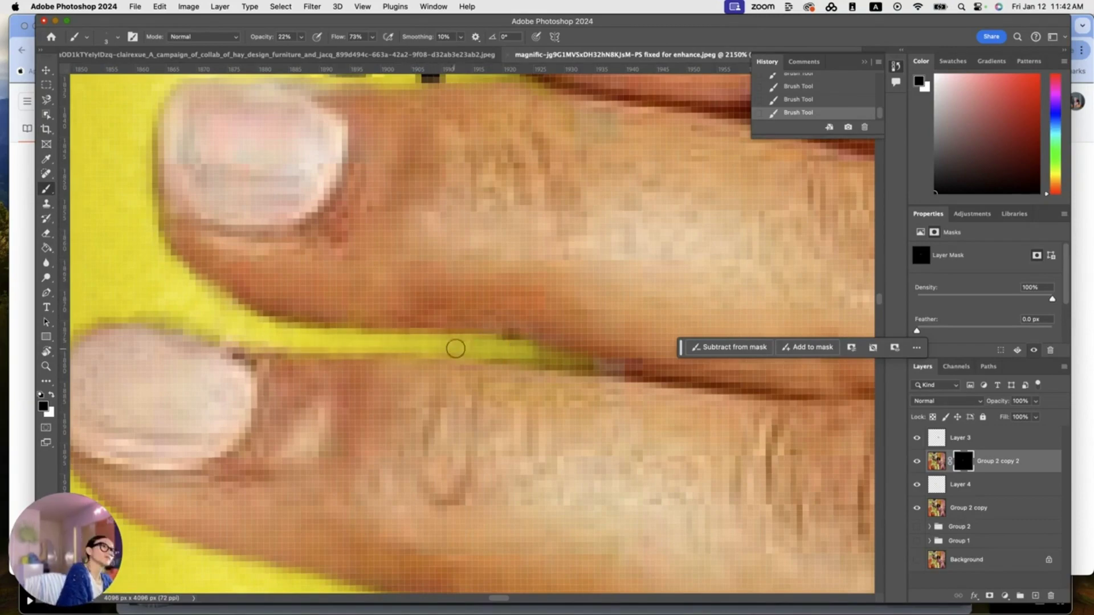
pyautogui.scroll(-5, 584, 367)
pyautogui.scroll(5, 614, 370)
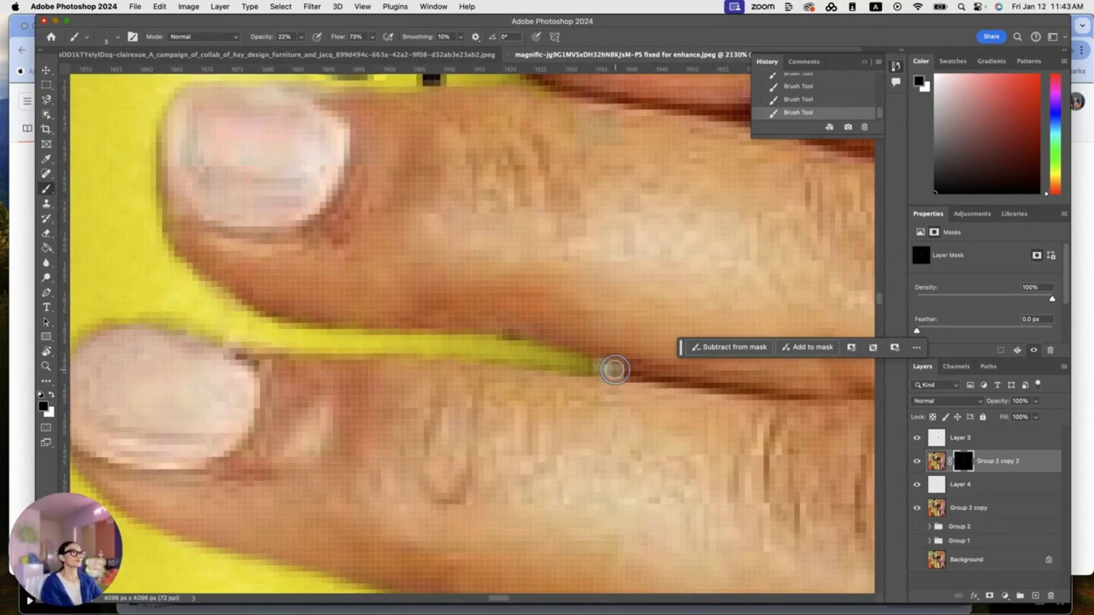
pyautogui.scroll(-3, 636, 372)
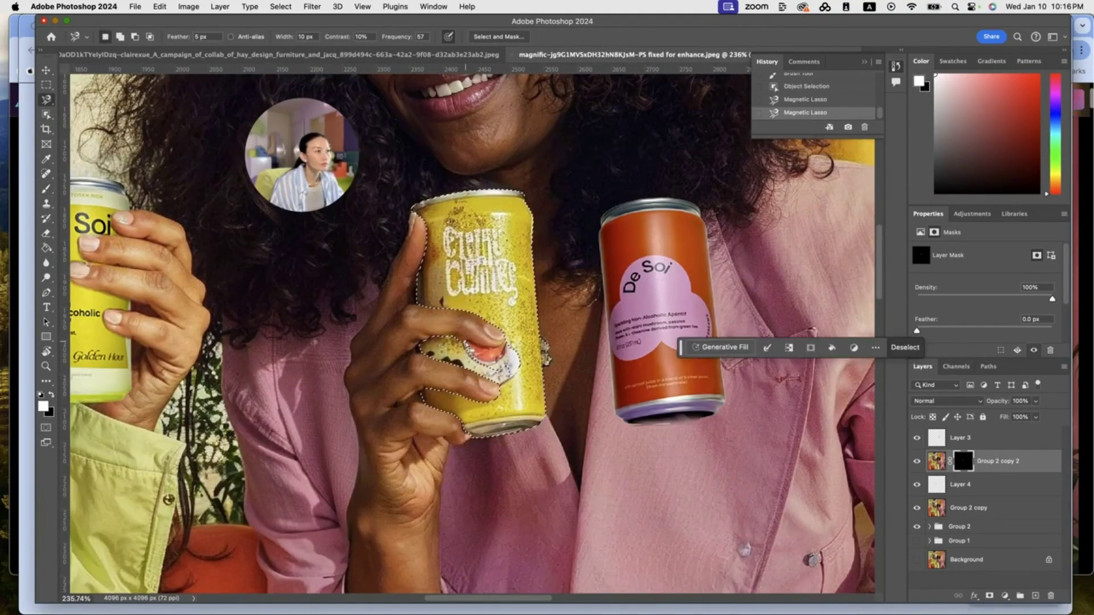
# - Lasso and clear the right woman's yellow can on Group 2 copy, trying a content-aware fill then undoing it
pyautogui.hotkey('shift', 'l')
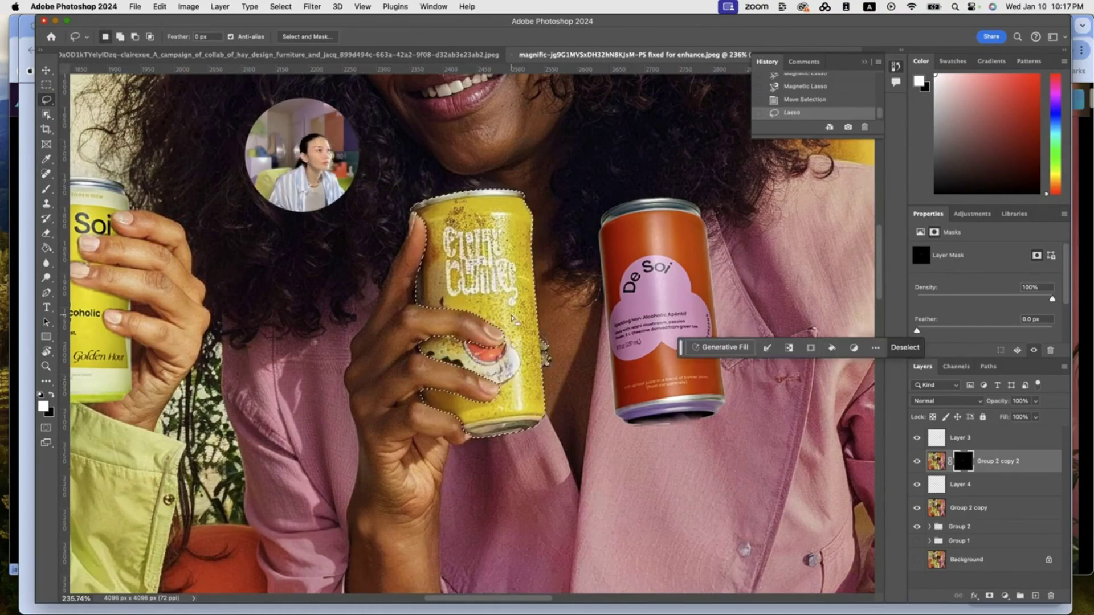
pyautogui.click(916, 508)
pyautogui.click(917, 508)
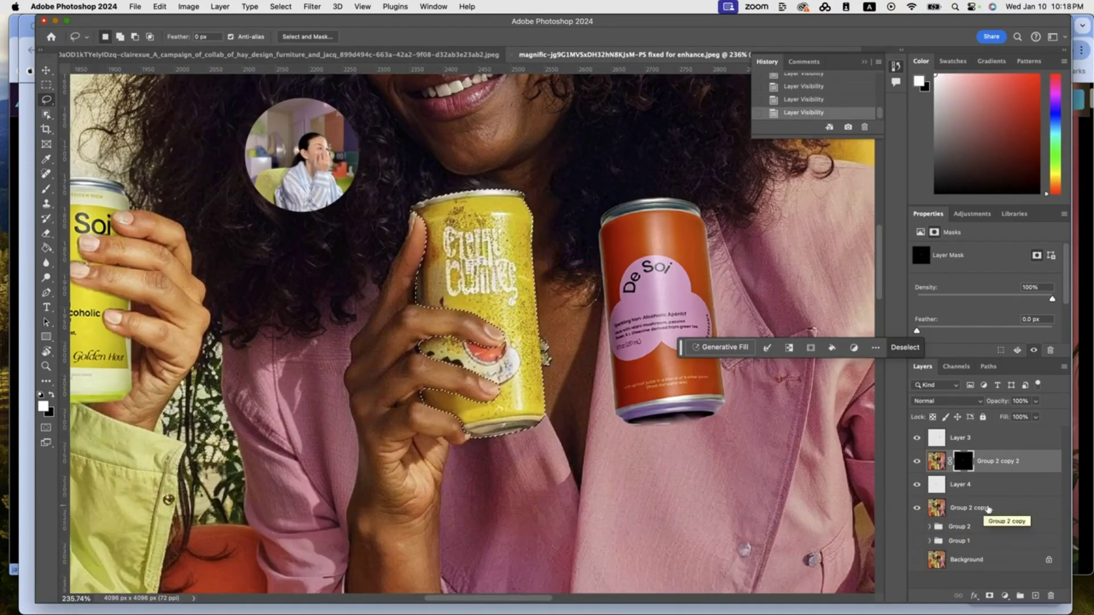
pyautogui.click(988, 509)
pyautogui.press('Delete')
pyautogui.rightClick(459, 230)
pyautogui.click(501, 403)
pyautogui.click(1003, 587)
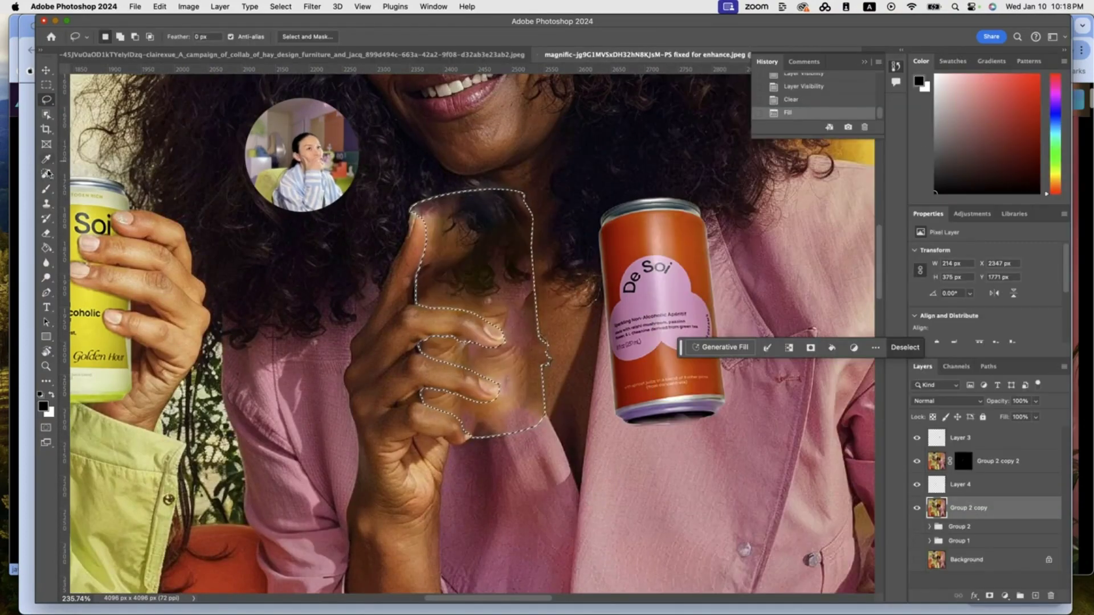
pyautogui.hotkey('ctrl', 'z')
# - Fill the yellow can gap on Group 2 copy with Content-Aware Fill and deselect
pyautogui.press('v')
pyautogui.moveTo(655, 296); pyautogui.dragTo(490, 145)
pyautogui.hotkey('ctrl', 'z')
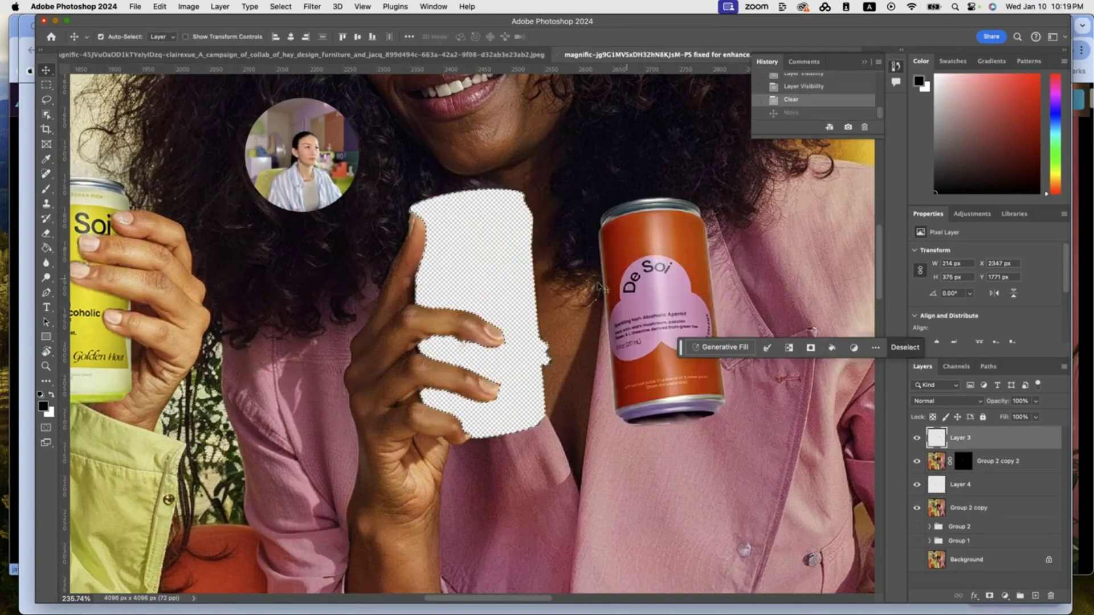
pyautogui.click(988, 508)
pyautogui.click(46, 100)
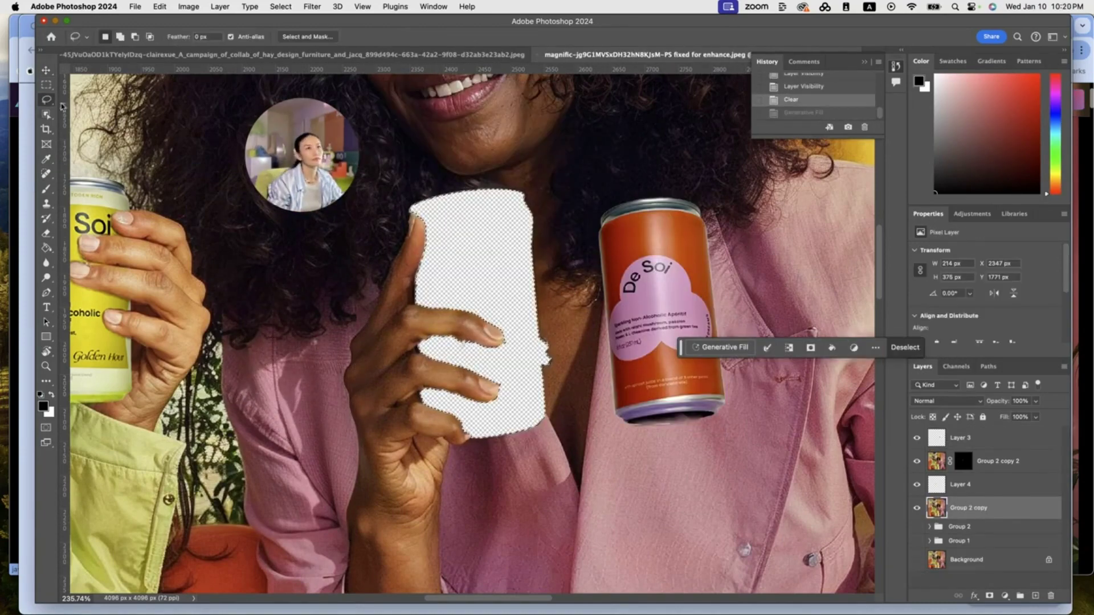
pyautogui.hotkey('shift', 'Delete')
pyautogui.press('Return')
pyautogui.hotkey('ctrl', 'd')
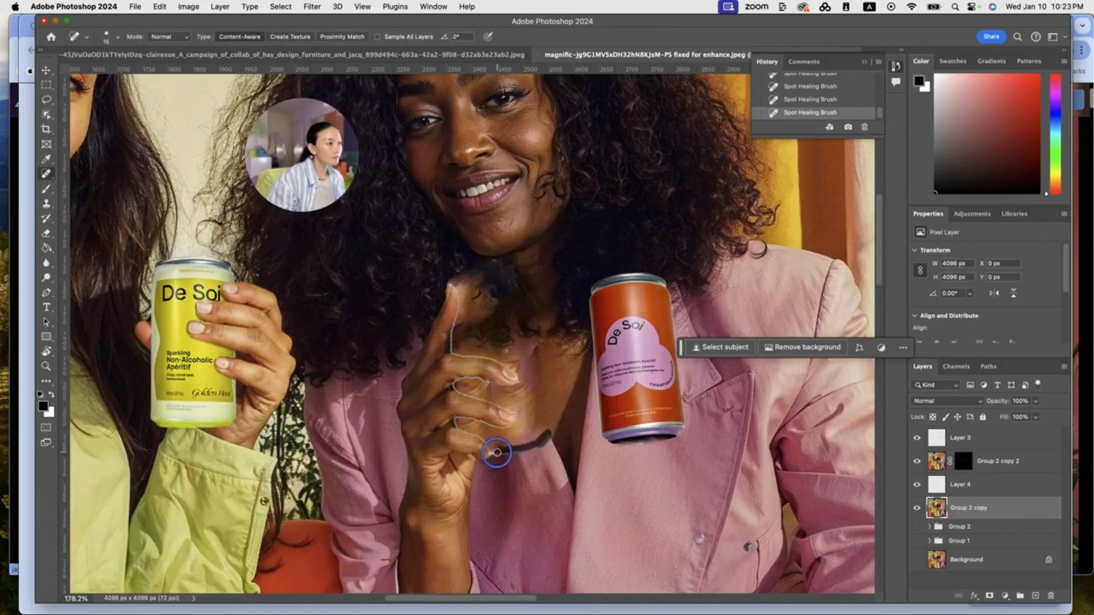
# - Heal the leftover can seam lines along the right woman's fingers with a small Spot Healing Brush
pyautogui.scroll(5, 496, 453)
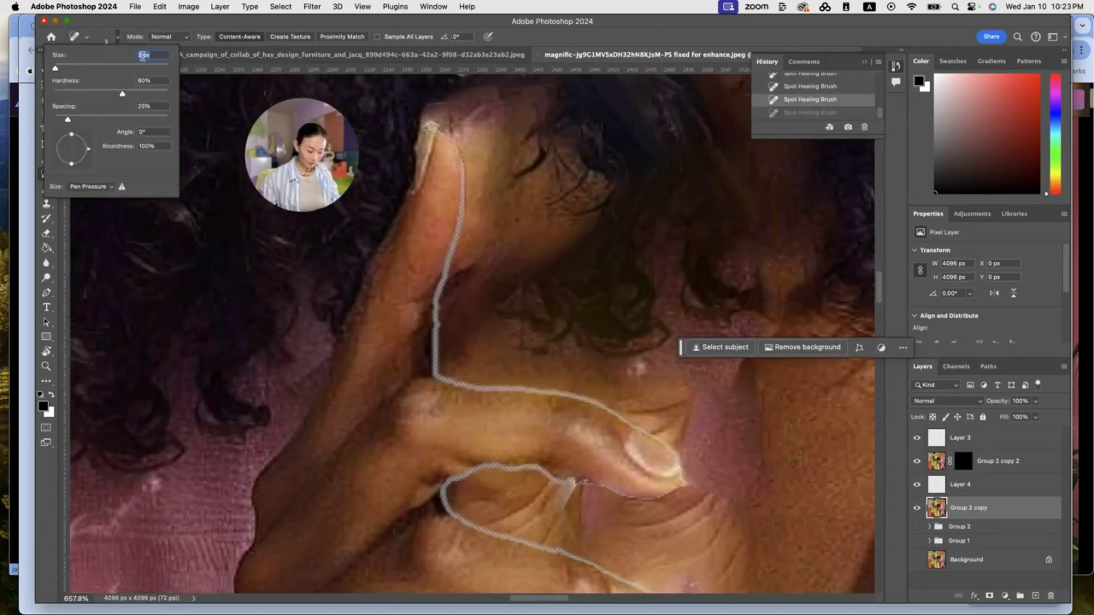
pyautogui.scroll(5, 460, 263)
pyautogui.hotkey('ctrl', 'z')
pyautogui.hotkey('ctrl', 'z')
pyautogui.moveTo(444, 273); pyautogui.dragTo(446, 299)
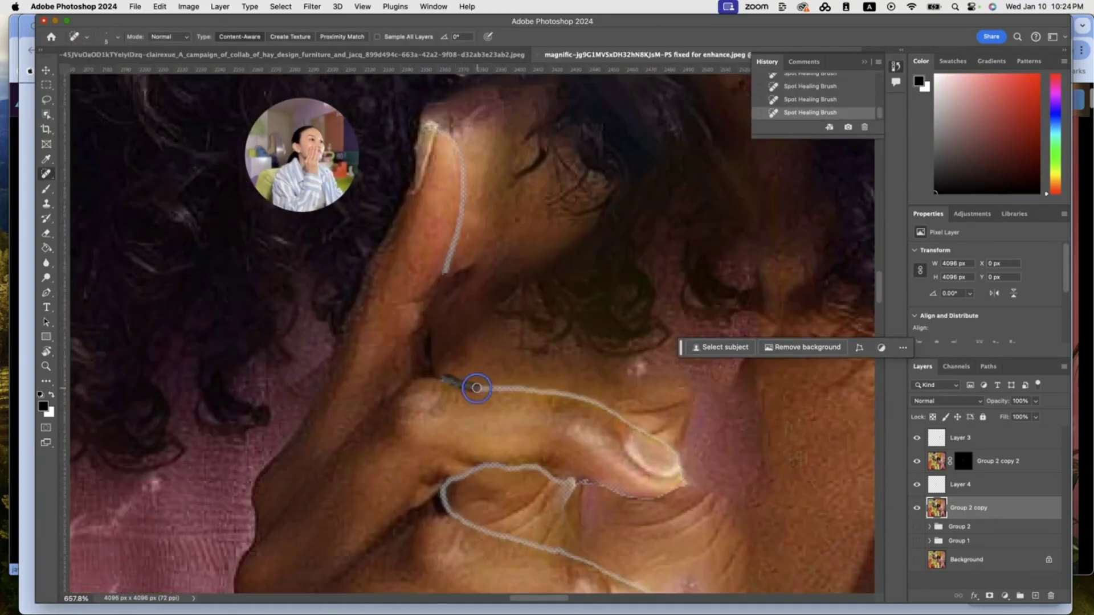
pyautogui.moveTo(464, 384)
pyautogui.mouseDown()
pyautogui.moveTo(640, 501)
pyautogui.moveTo(439, 488)
pyautogui.mouseUp()
pyautogui.scroll(-5, 653, 482)
pyautogui.scroll(5, 652, 482)
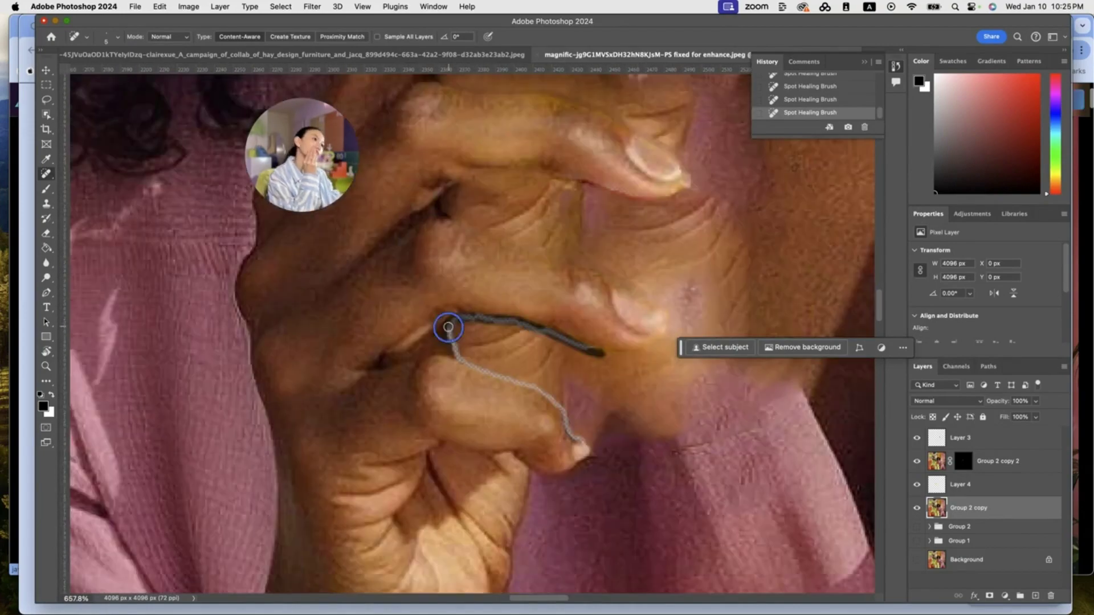
pyautogui.moveTo(598, 348); pyautogui.dragTo(561, 450)
pyautogui.scroll(-3, 585, 245)
pyautogui.press('l')
pyautogui.click(459, 243)
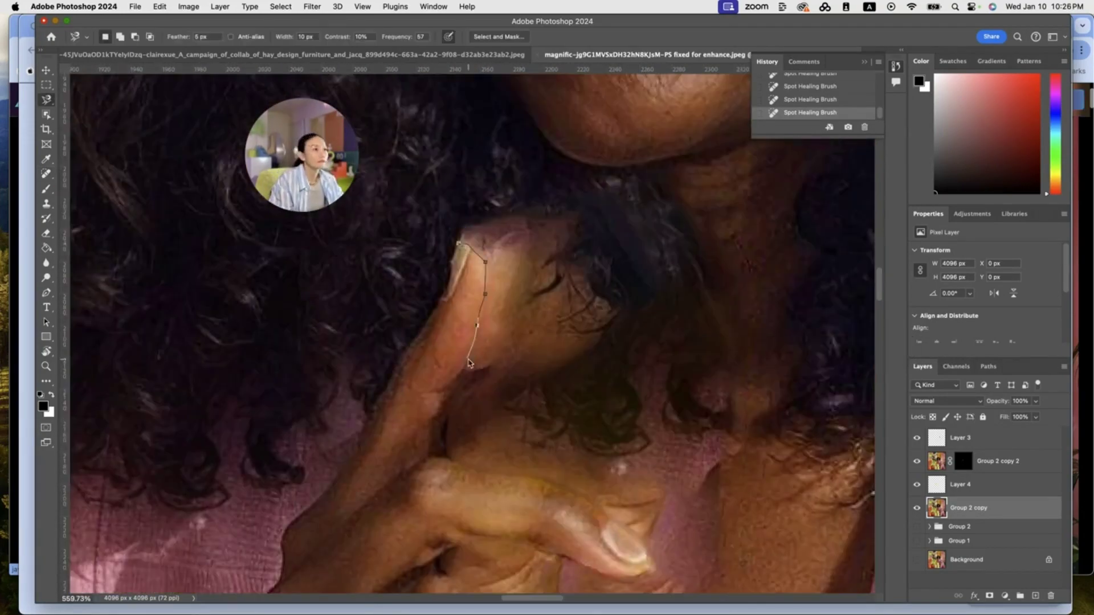